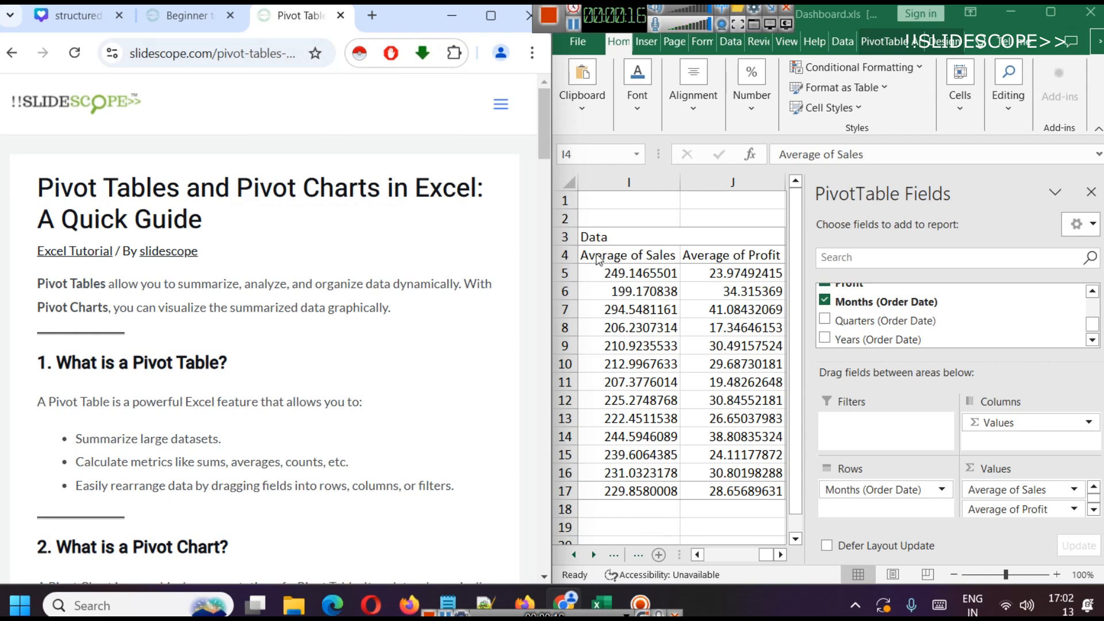
Maximize the Superstore dashboard workbook and open its Orders sheet.
left_click(788, 218)
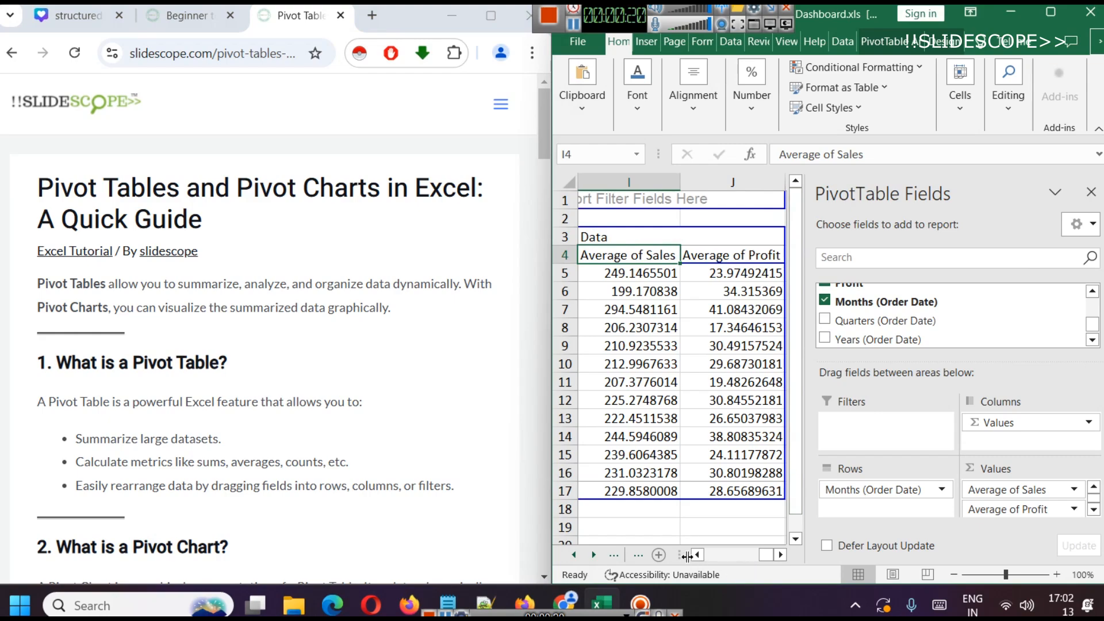
left_click(1050, 11)
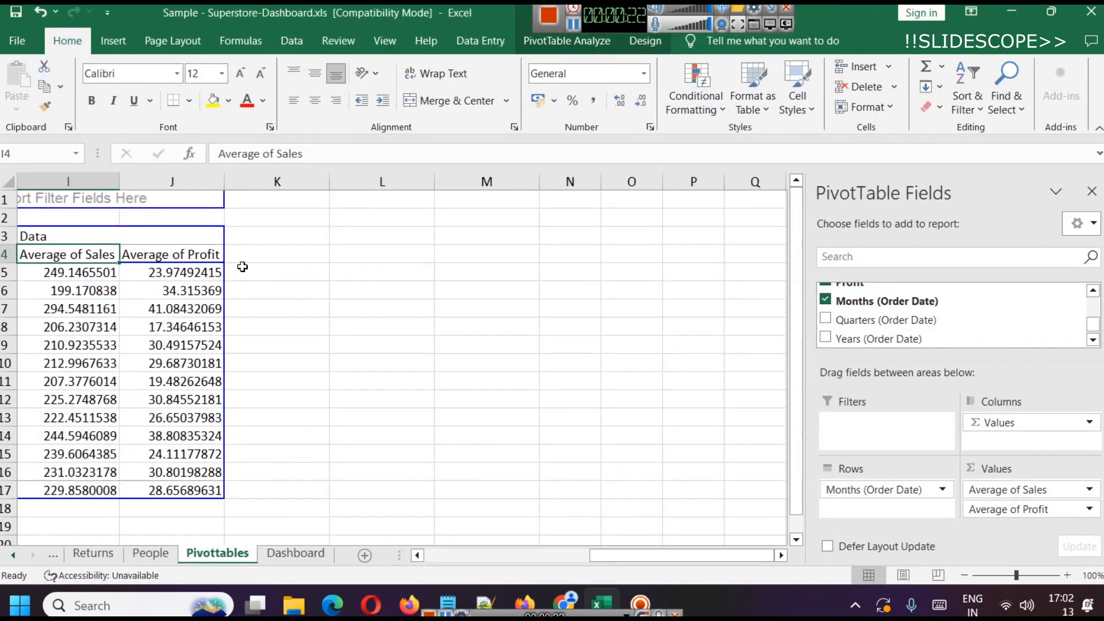
mouse_move(119, 270)
left_click(87, 553)
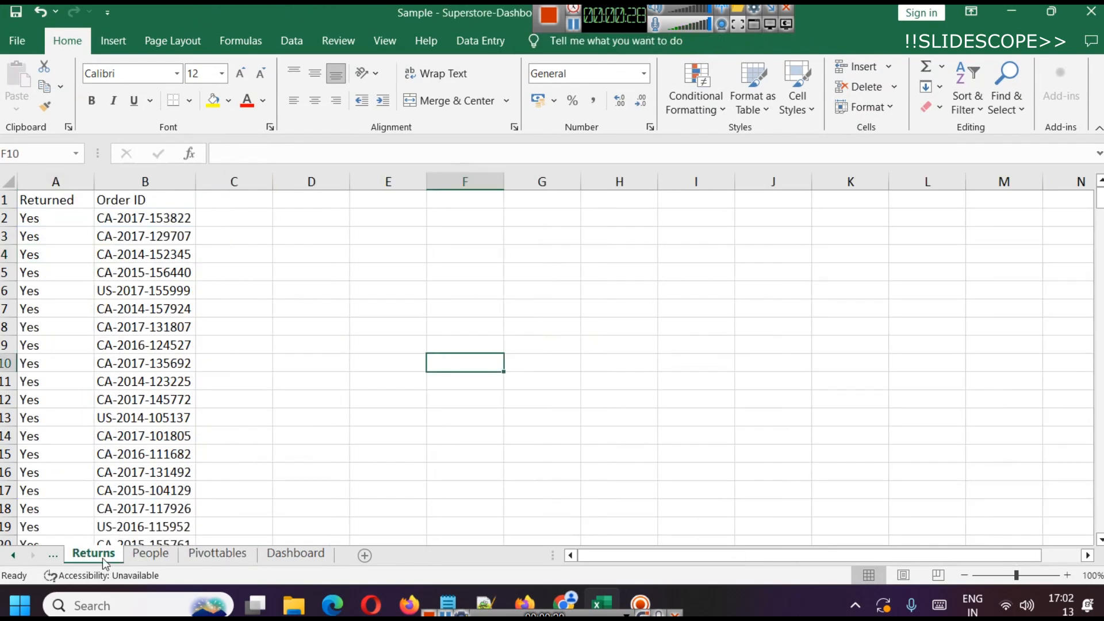
left_click(12, 554)
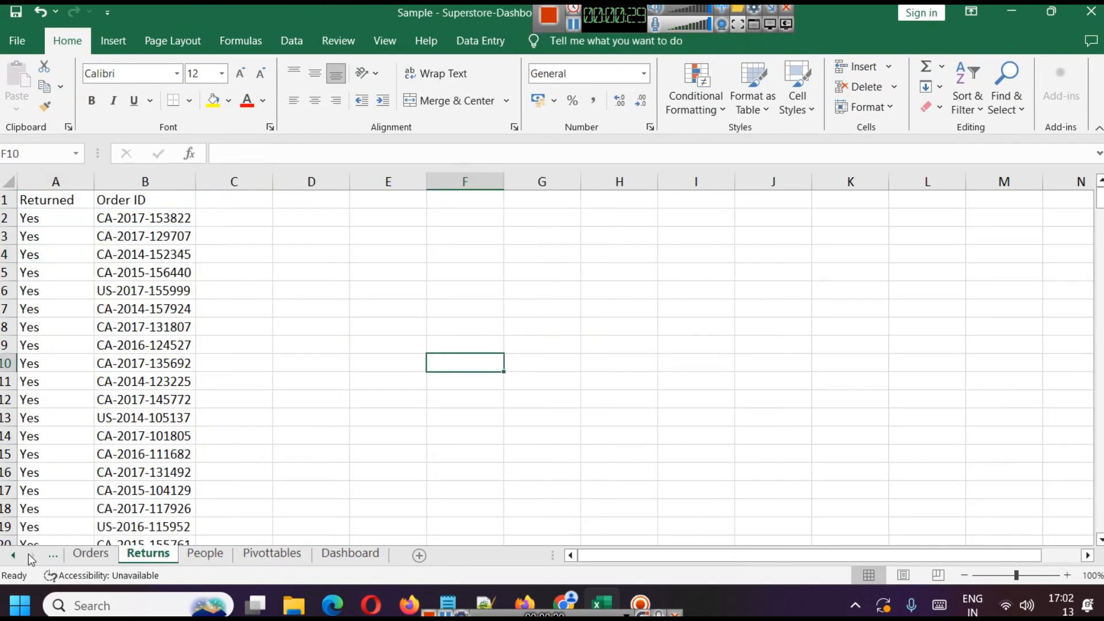
left_click(91, 553)
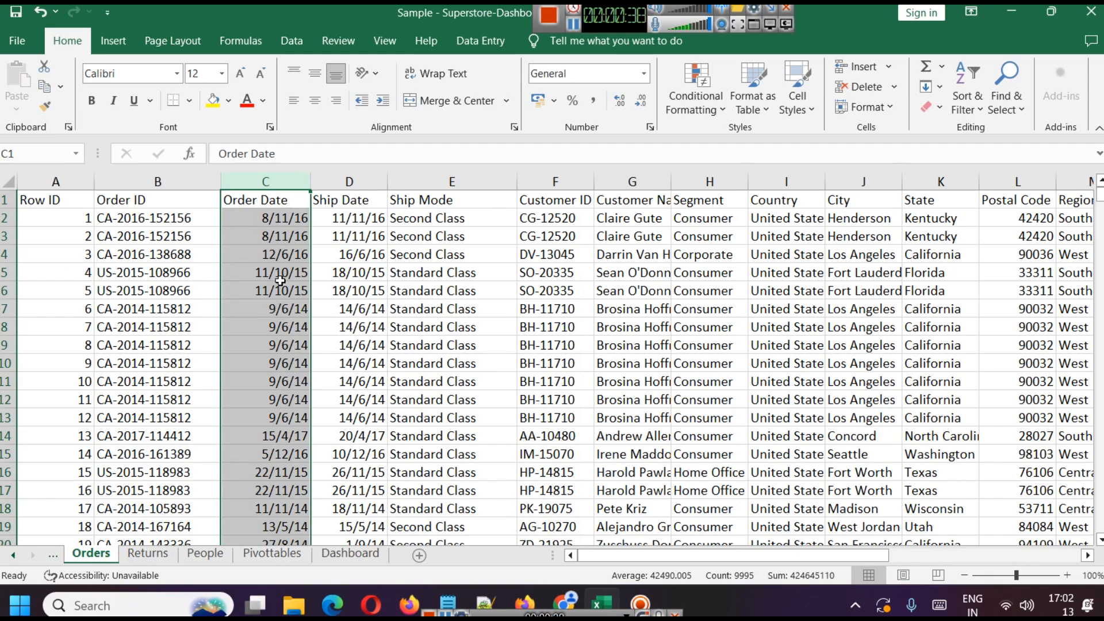
Examine the order rows and the Sales and Profit columns of the Orders sheet.
scroll(279, 280, "down", 4)
scroll(271, 279, "up", 4)
left_click_drag(614, 554, 806, 554)
left_click(732, 176)
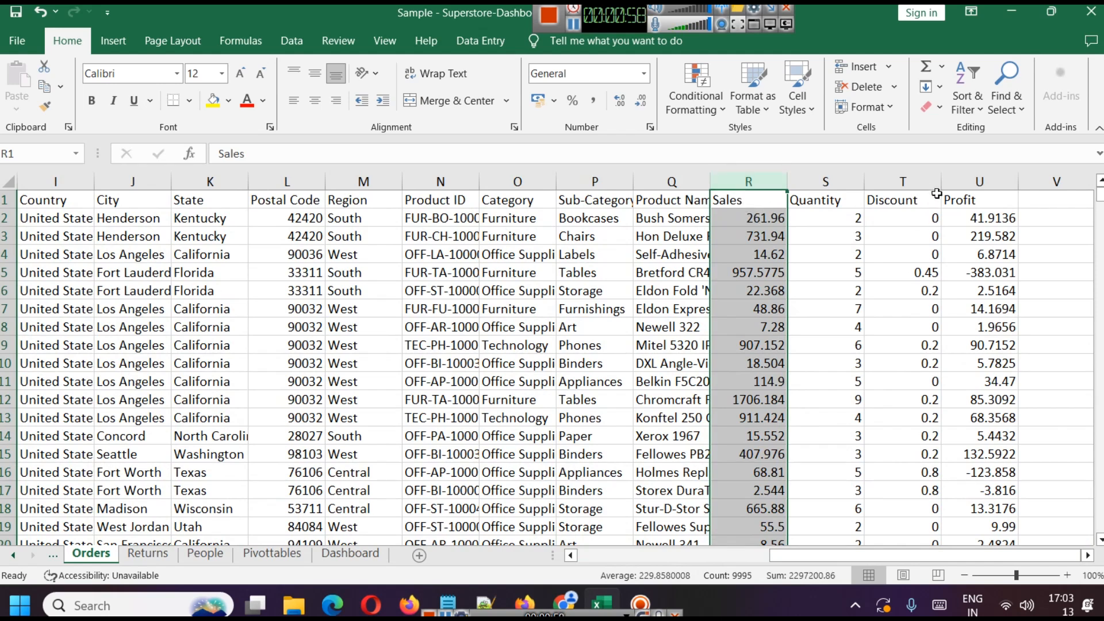
left_click(964, 181)
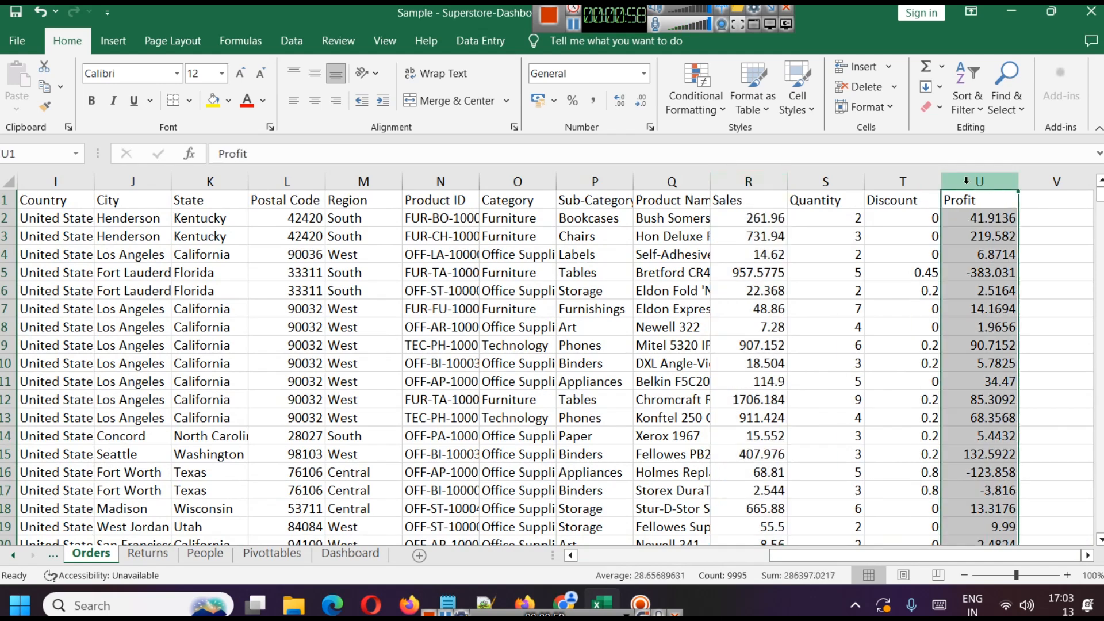
Review the monthly average sales and profit pivot table, and the line chart and summary figures on the Dashboard sheet.
left_click(271, 553)
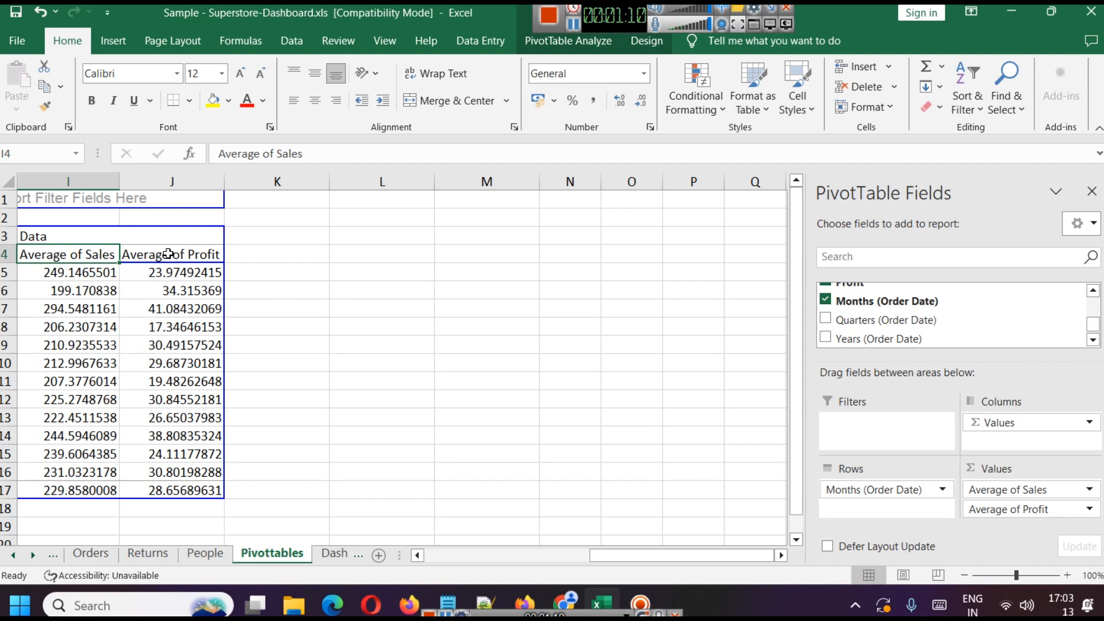
left_click(169, 248)
left_click_drag(183, 275, 181, 471)
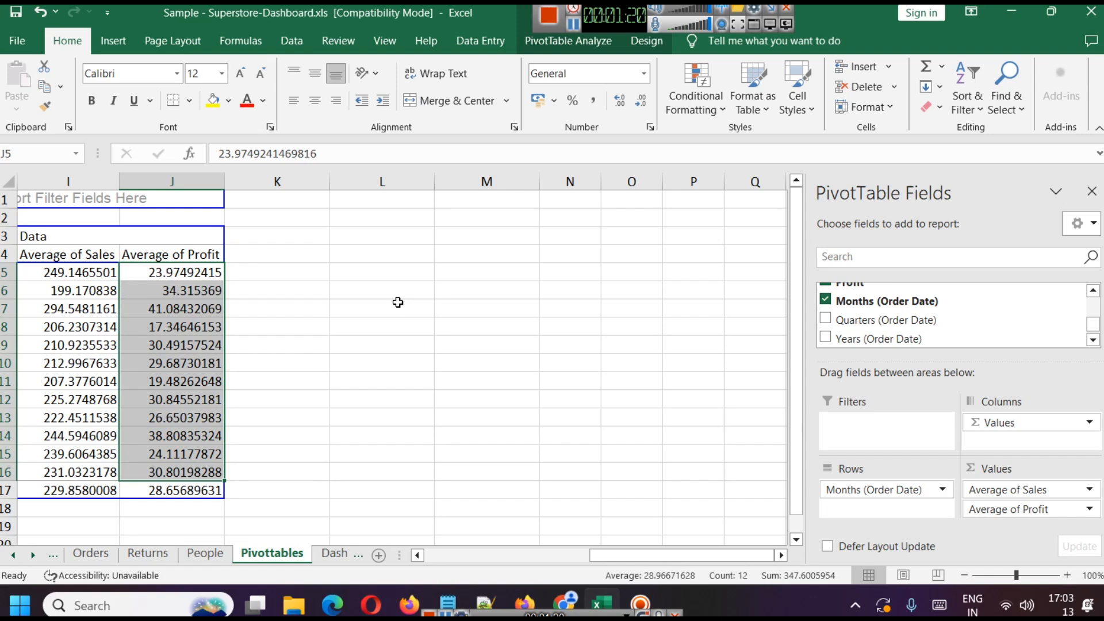
left_click(339, 553)
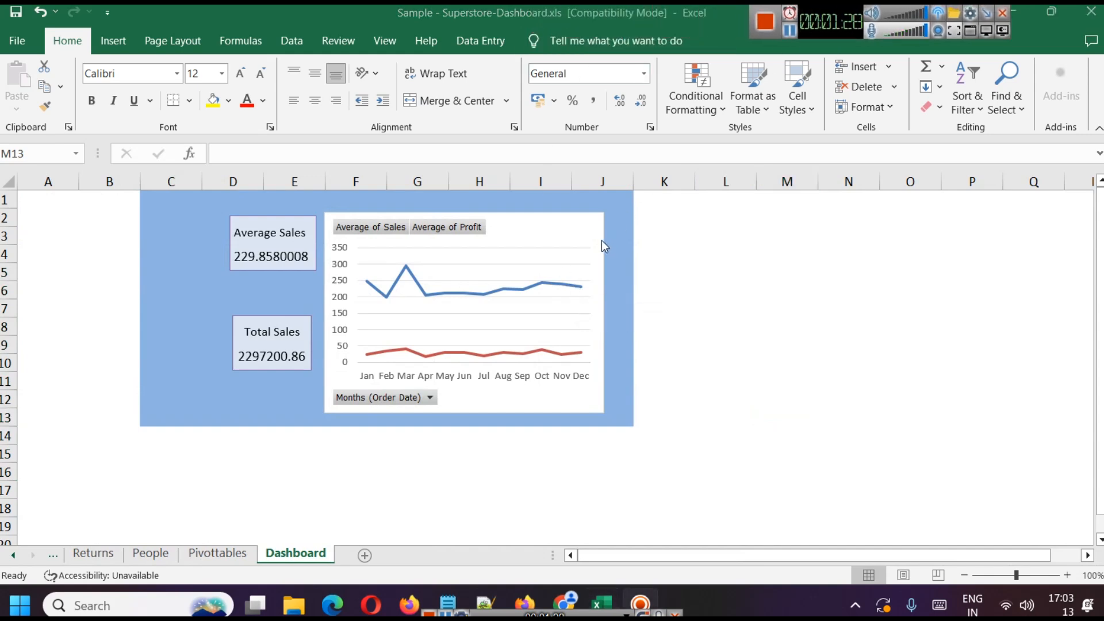
left_click(247, 233)
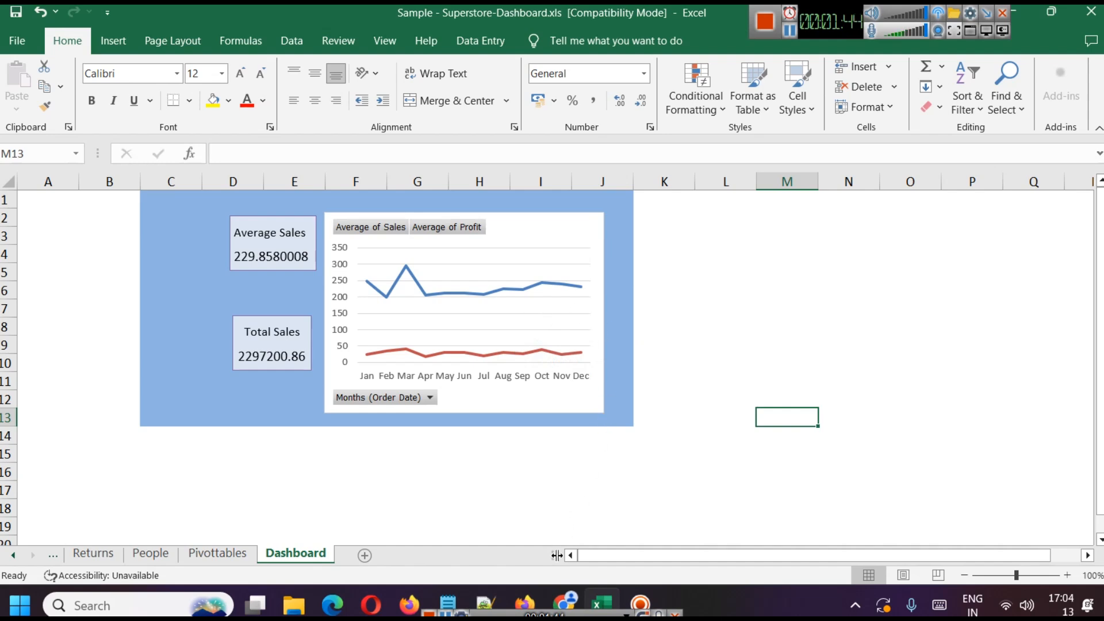
Switch to the Chrome browser with the pivot tables guide and close the structured-references tab.
left_click(568, 599)
left_click(481, 7)
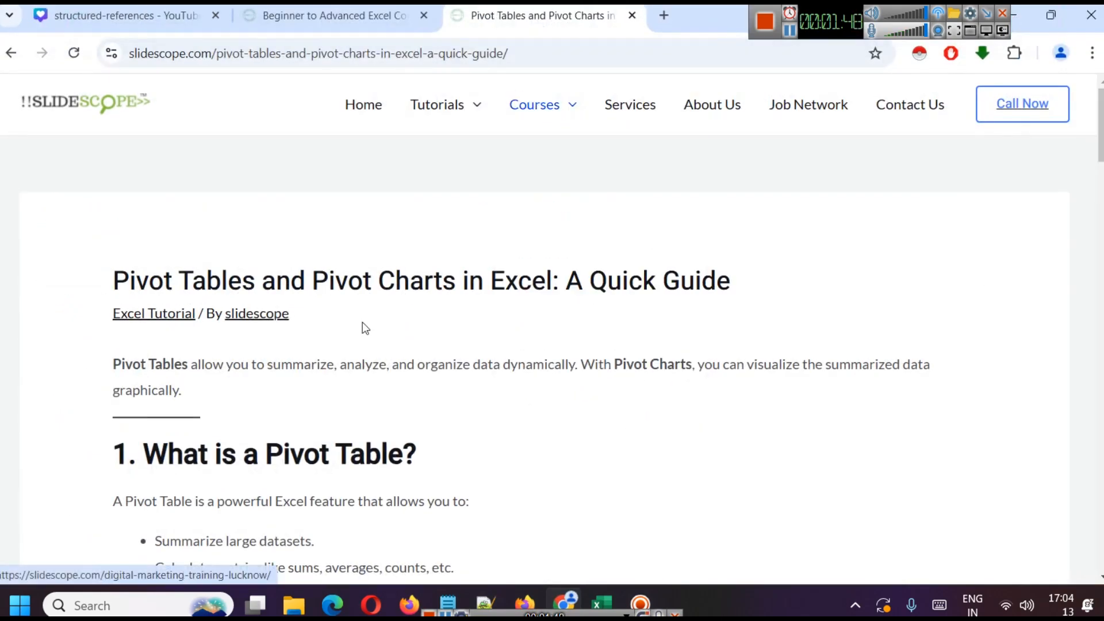
left_click(217, 16)
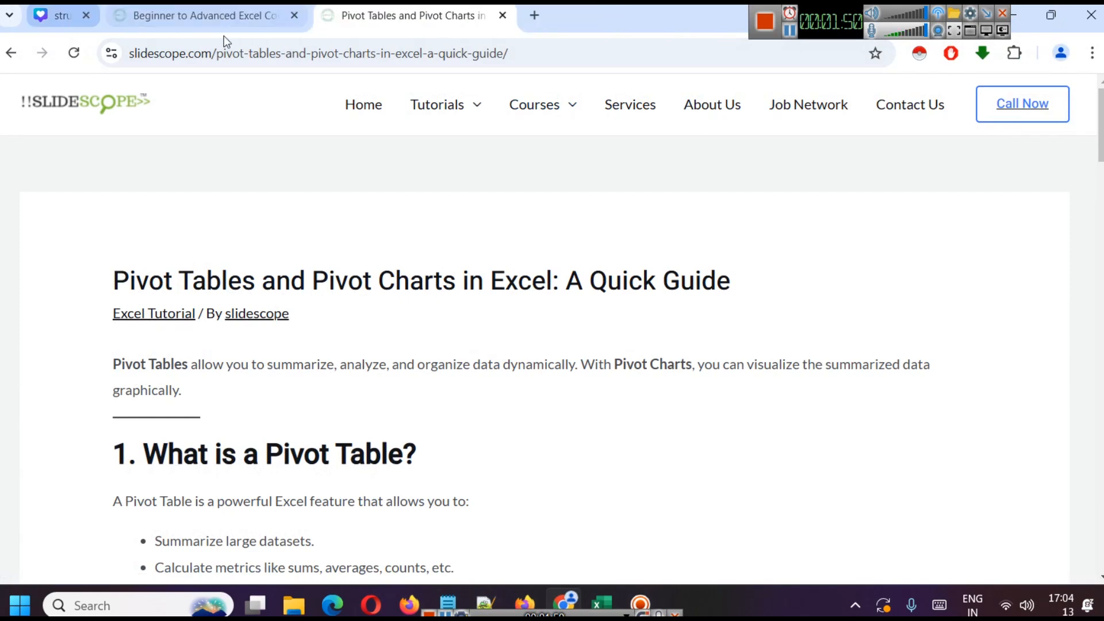
Read the guide's sections on what a pivot table and a pivot chart are, highlighting "Summarize large datasets.".
scroll(357, 295, "down", 3)
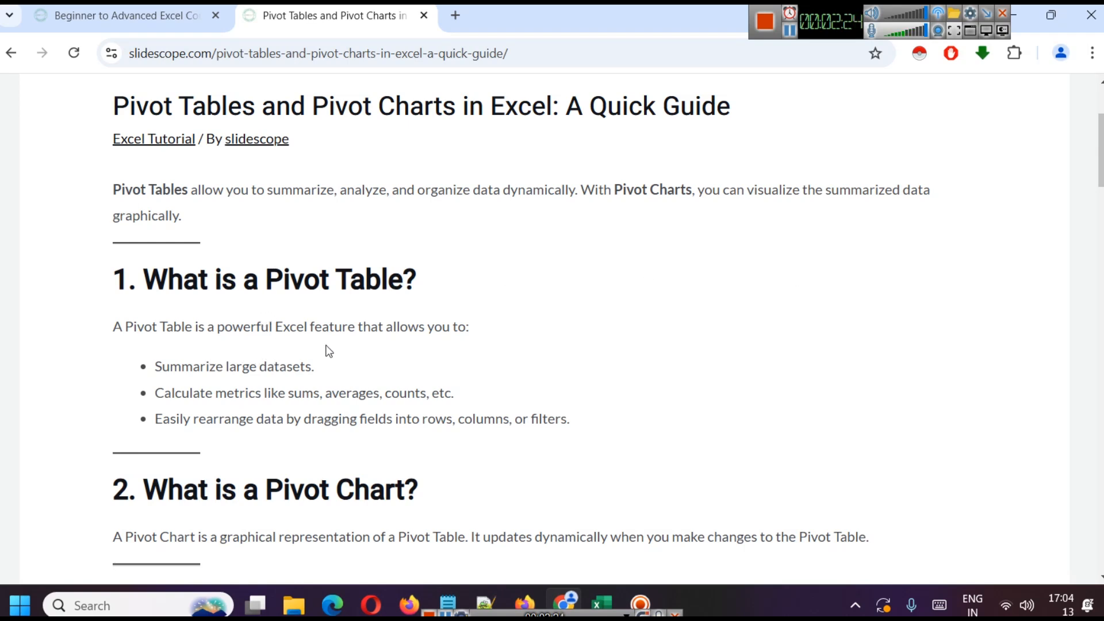
left_click_drag(153, 363, 326, 364)
scroll(263, 353, "down", 2)
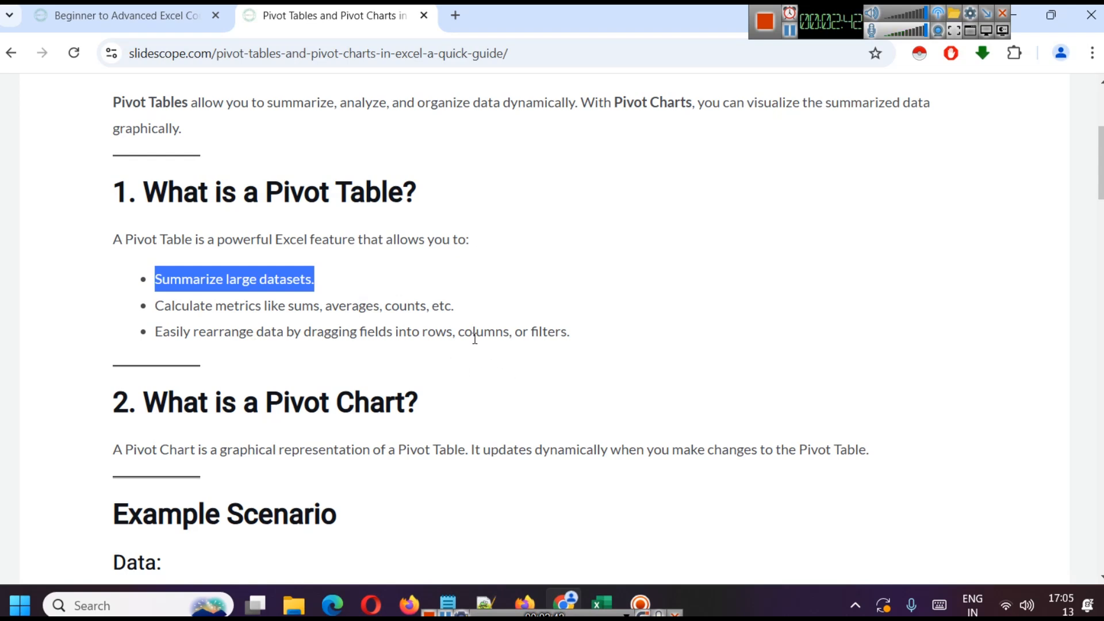
Switch to the Pivot_Table_and_Chart_Example.xlsx workbook in Excel, review the Region entries and slightly widen the Product column.
key("alt+Tab")
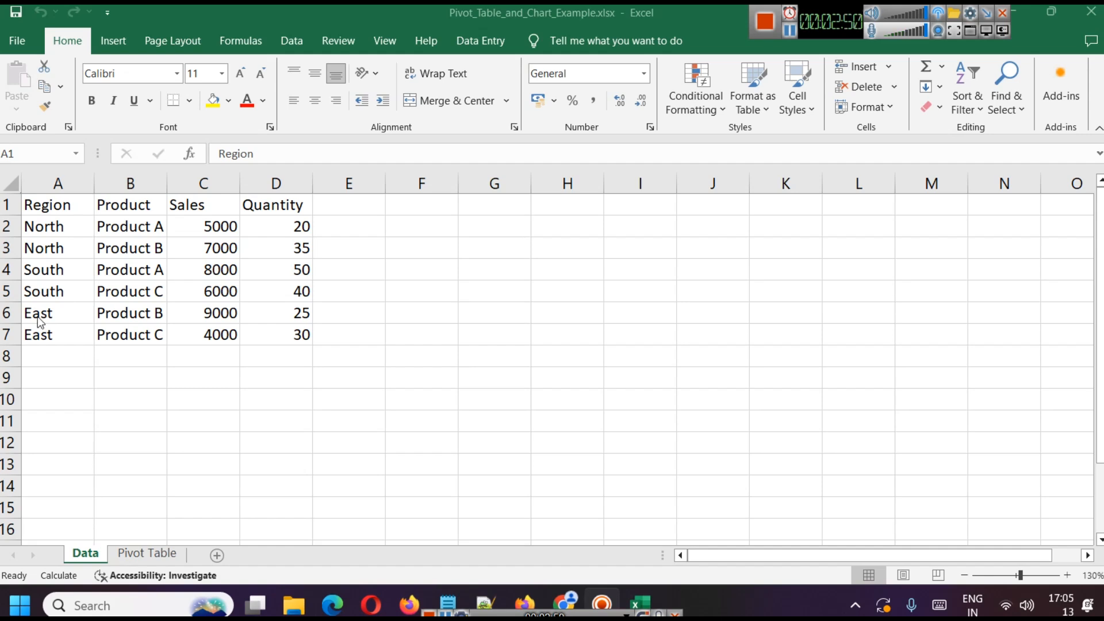
left_click(57, 226)
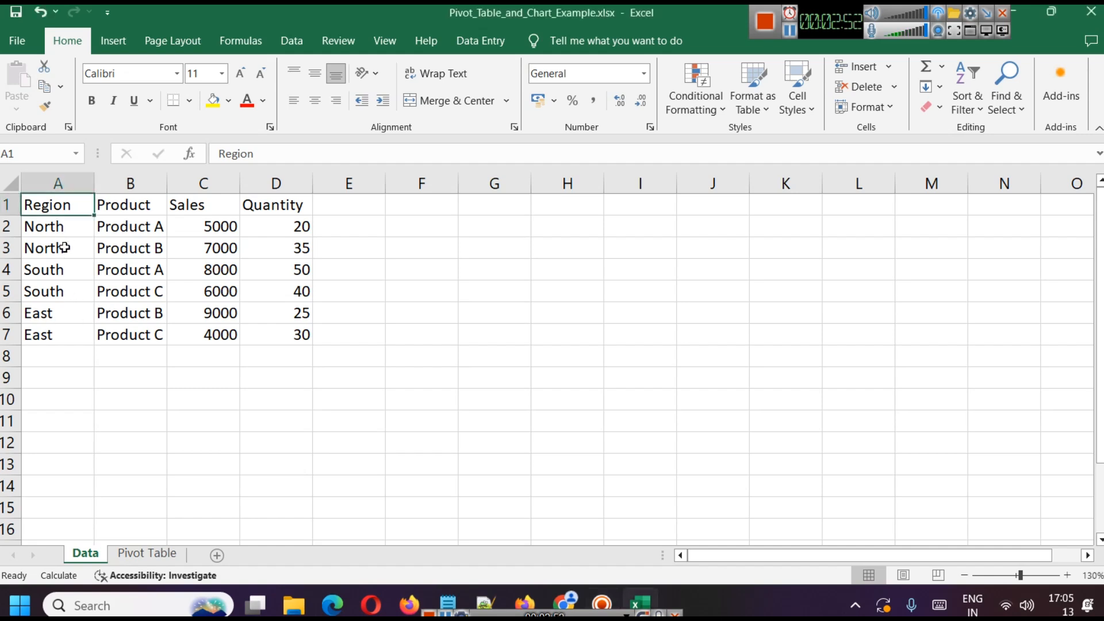
left_click_drag(64, 226, 68, 348)
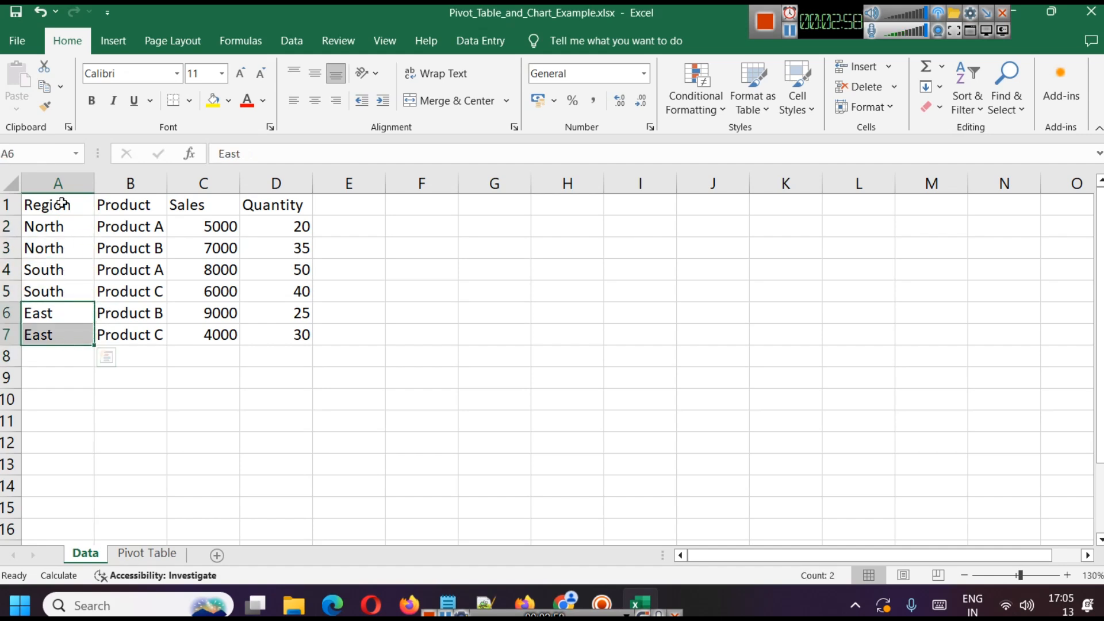
left_click_drag(165, 187, 187, 187)
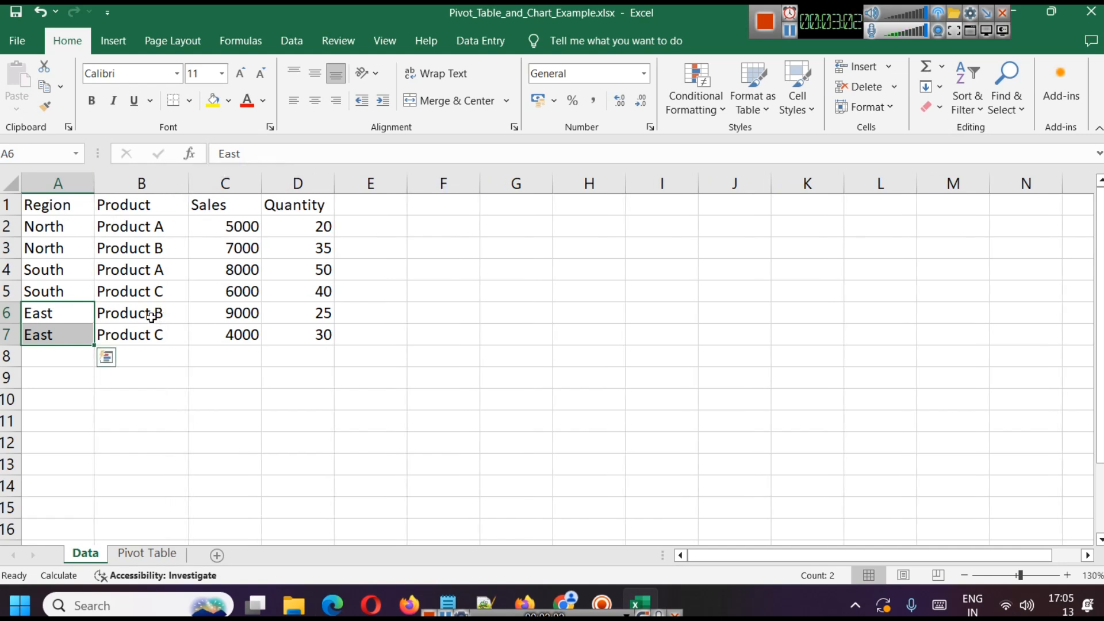
Examine the repeated Product A and Product B entries and the North region's sales values on the Data sheet.
left_click(154, 230)
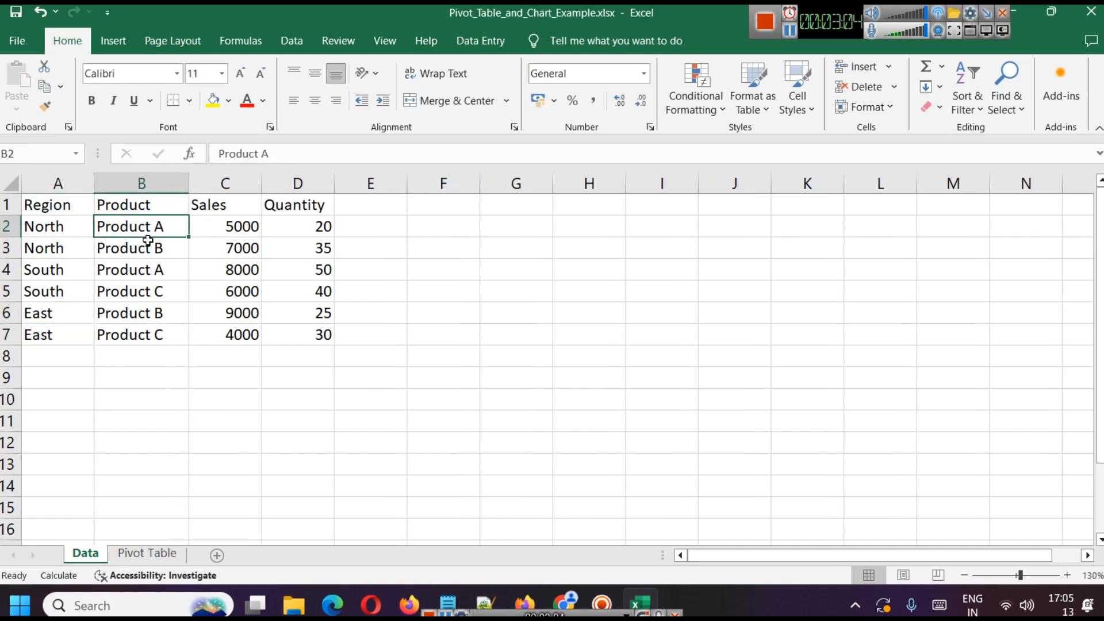
left_click(150, 269)
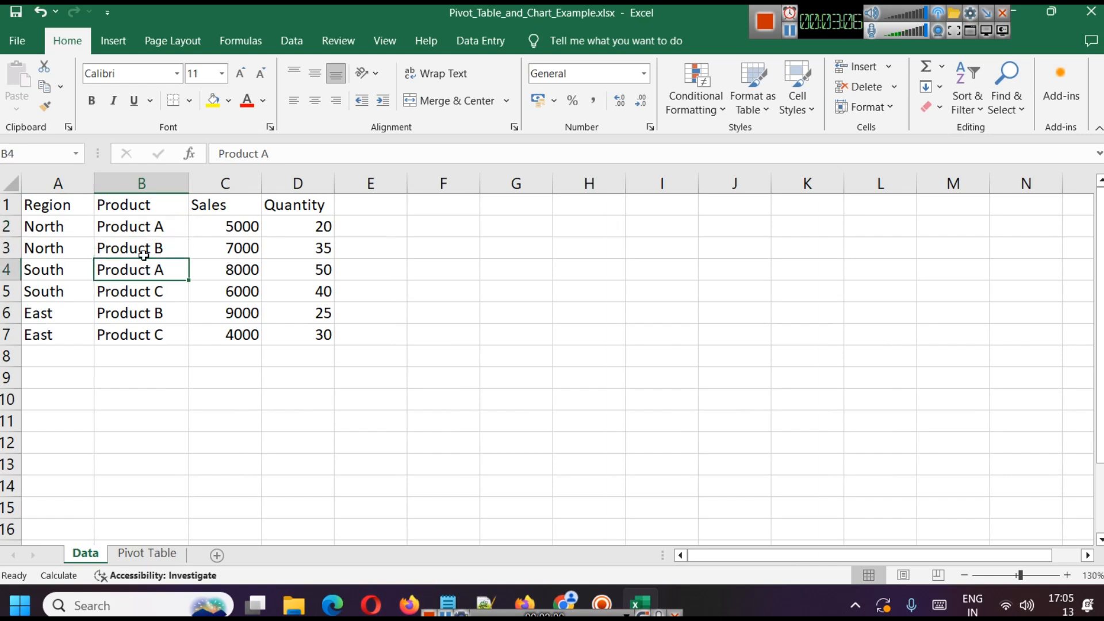
left_click(148, 247)
left_click(140, 311)
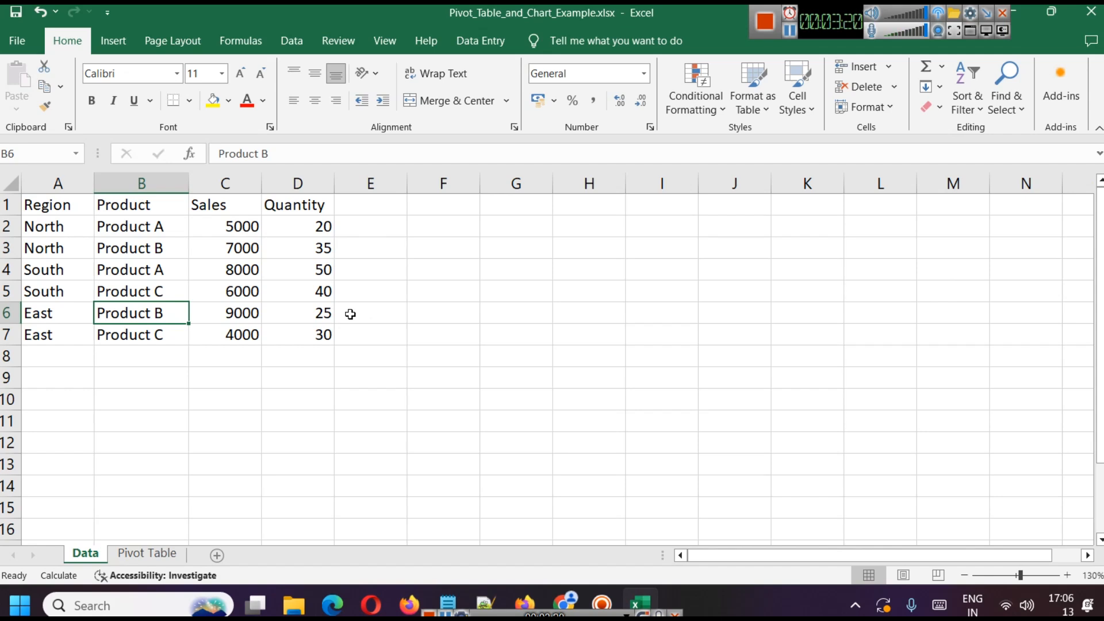
left_click_drag(50, 235, 69, 248)
left_click(215, 230)
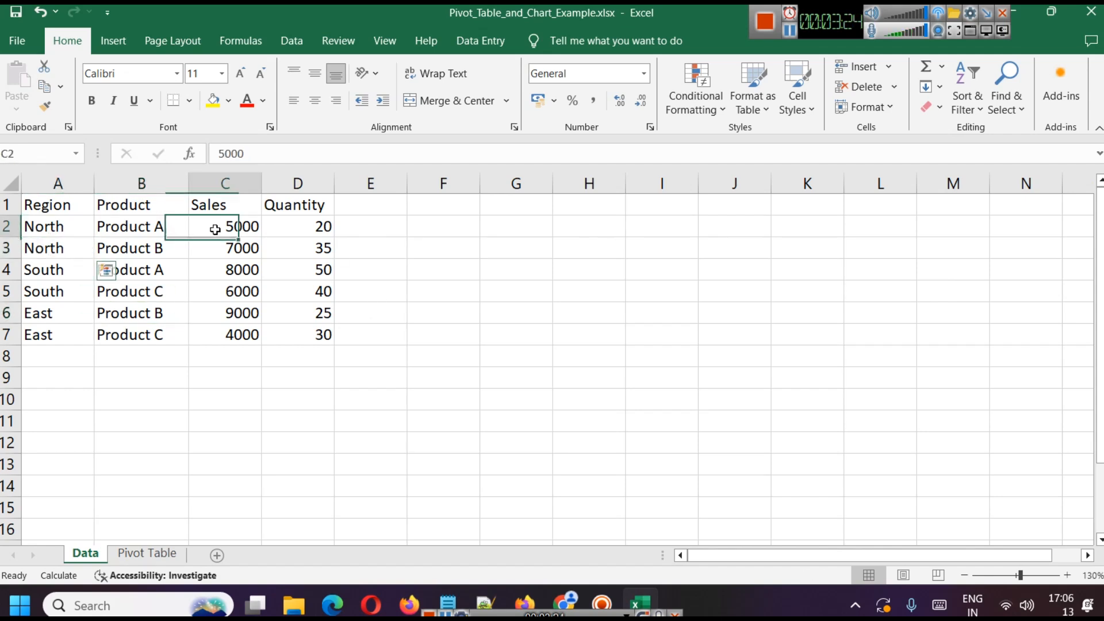
left_click_drag(215, 230, 217, 244)
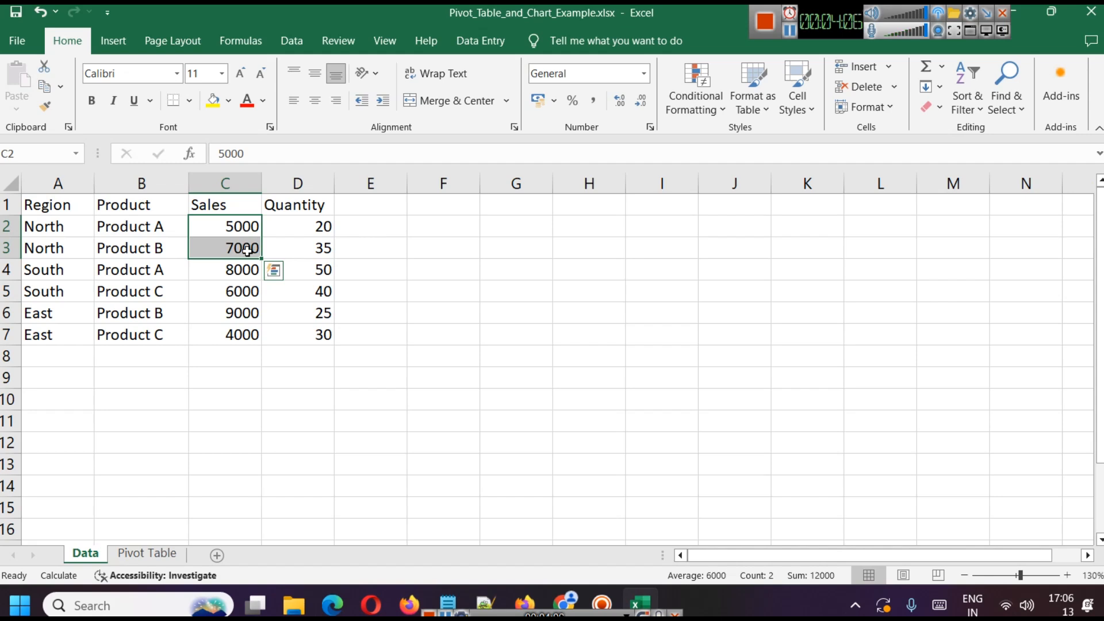
left_click(246, 228)
left_click(232, 244)
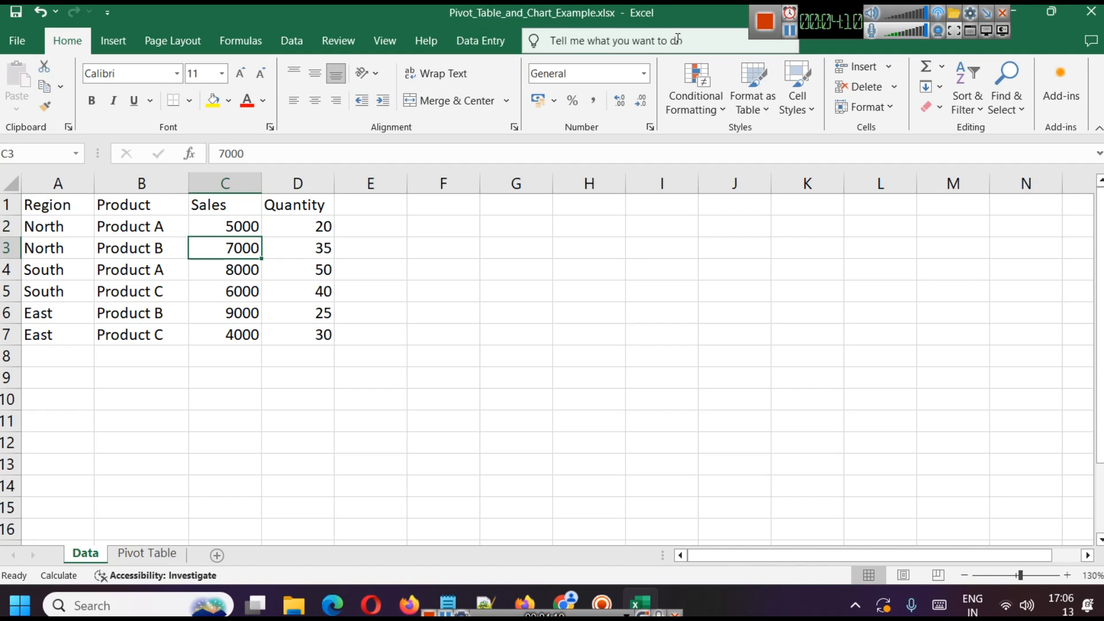
List the labels Average, Min, Max, Count and Sum in cells I4 to I8.
left_click(678, 278)
type("Average")
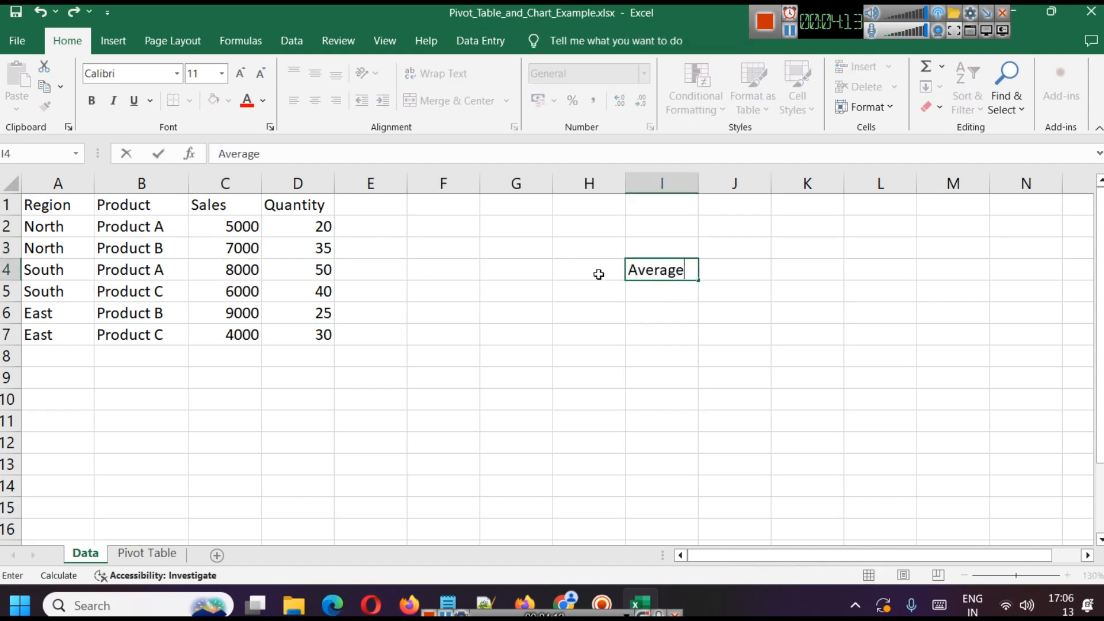
left_click(658, 286)
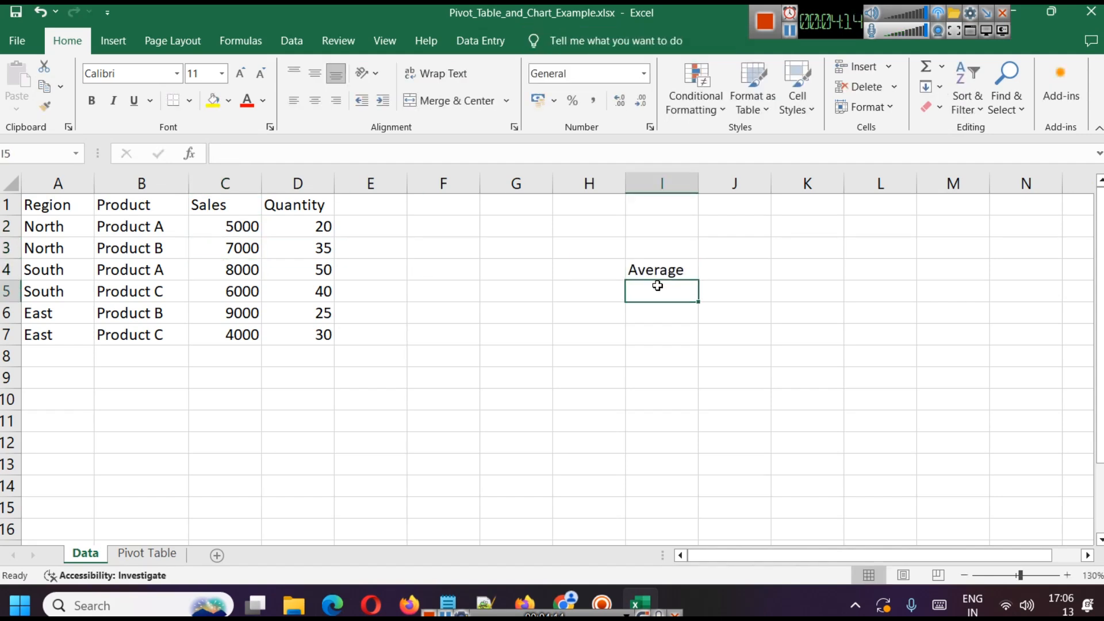
type("Min")
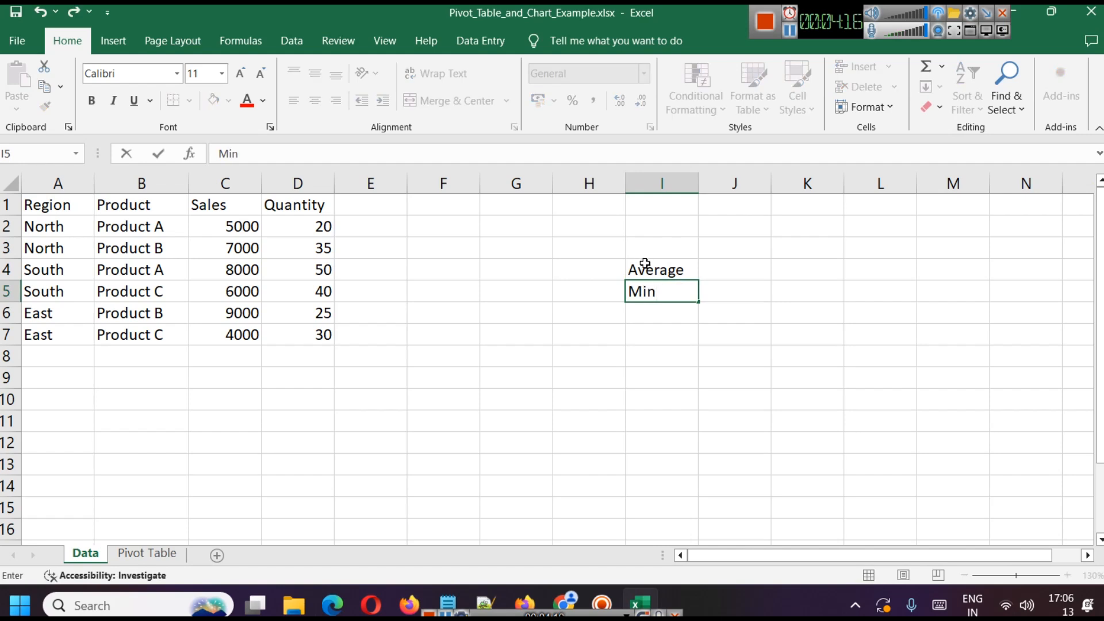
left_click(660, 309)
type("Mac")
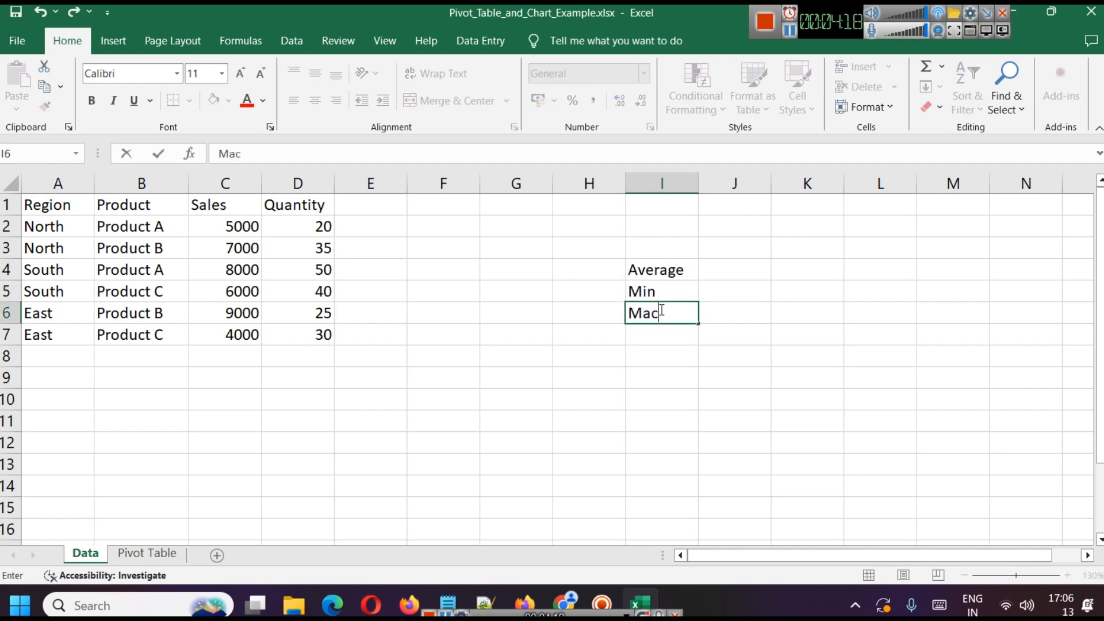
key("BackSpace")
type("x")
left_click(662, 340)
type("Count")
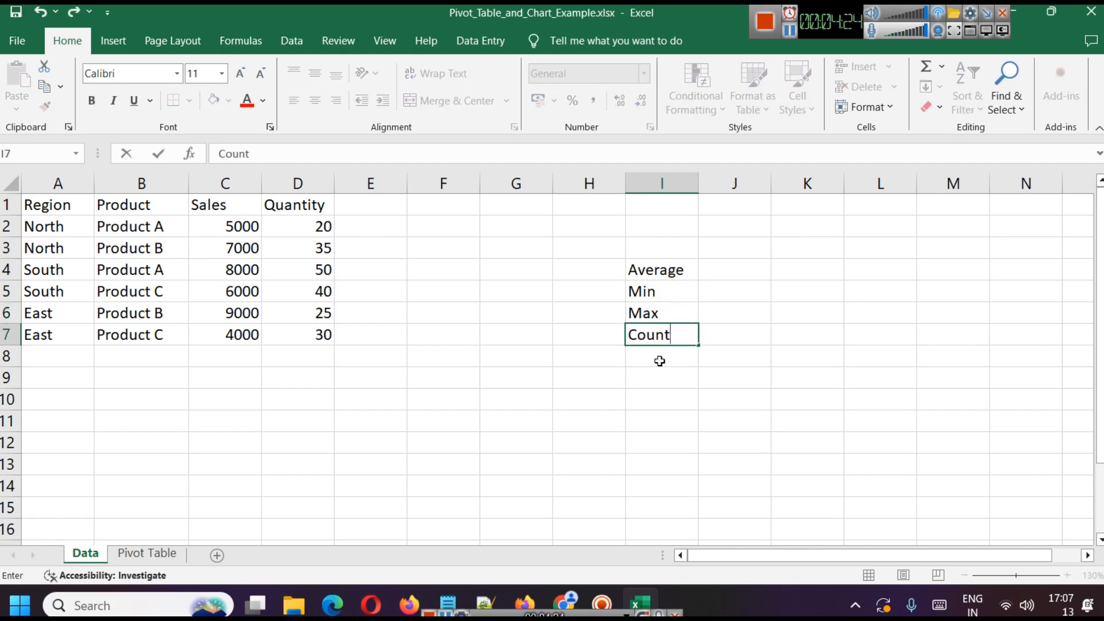
left_click(659, 359)
type("Sum")
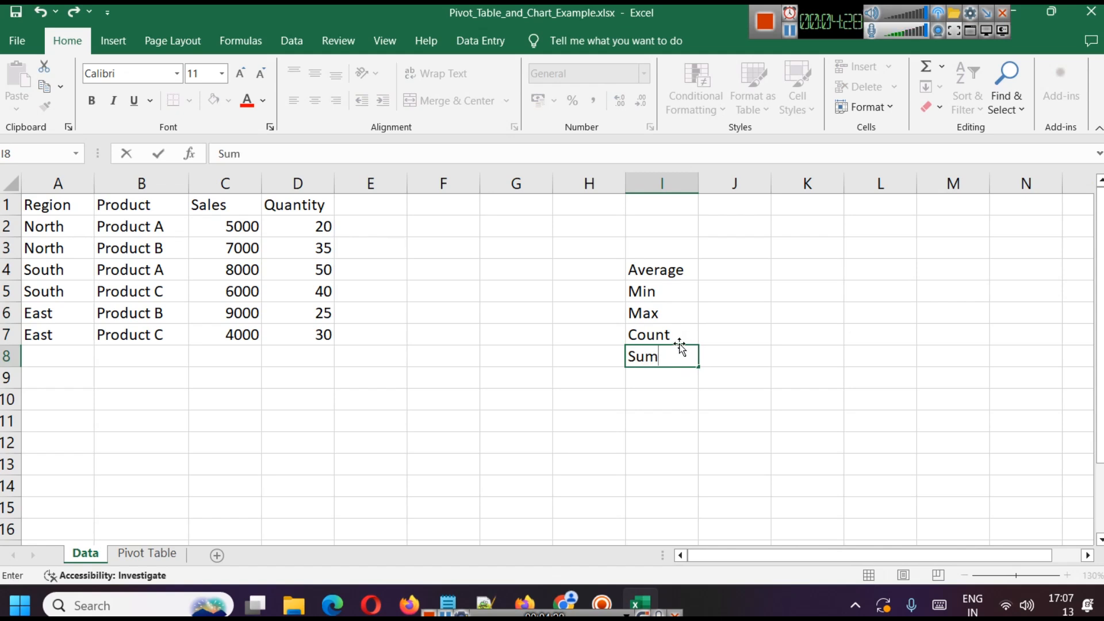
Delete the list of calculation labels from cells I4 to I8.
left_click_drag(633, 268, 677, 357)
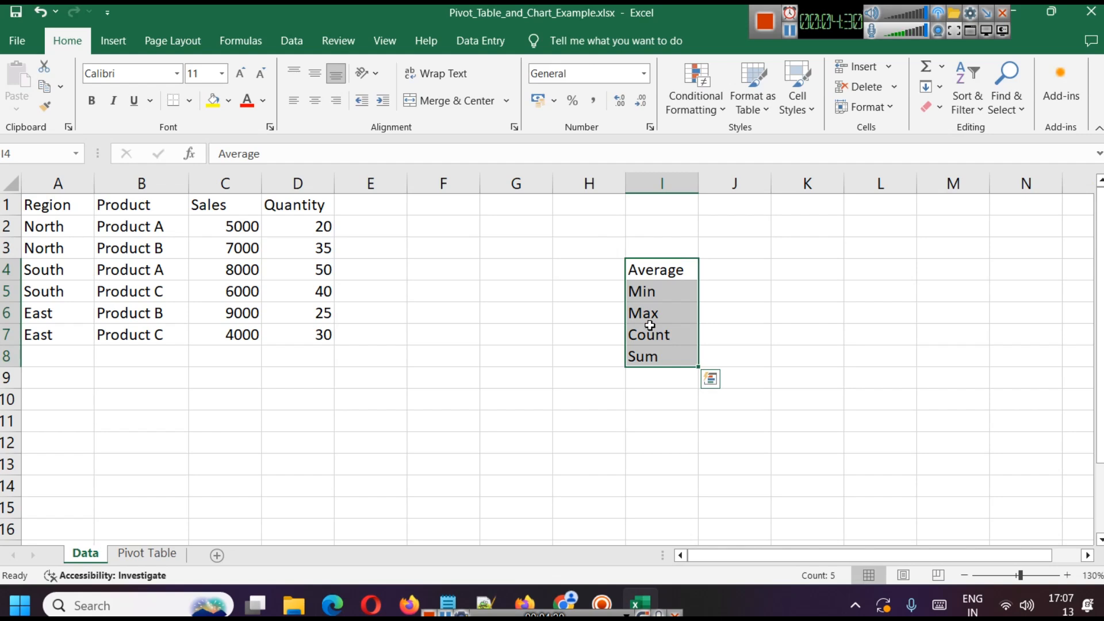
key("Delete")
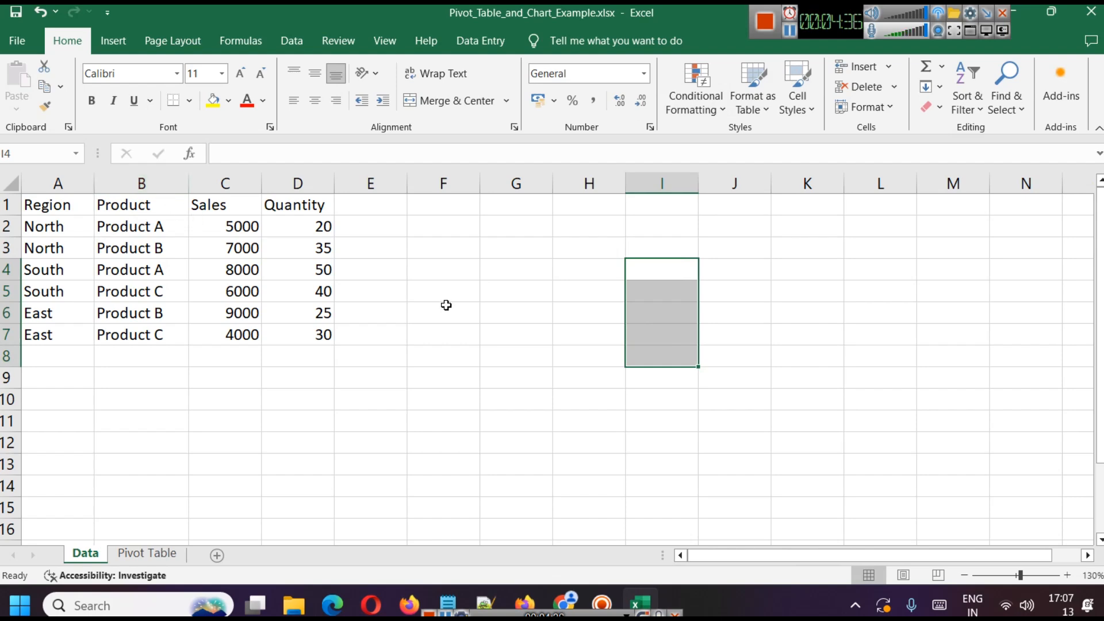
Switch to the Financial Sample.xlsx workbook and look over its columns and the entries in the Segment column.
left_click(791, 35)
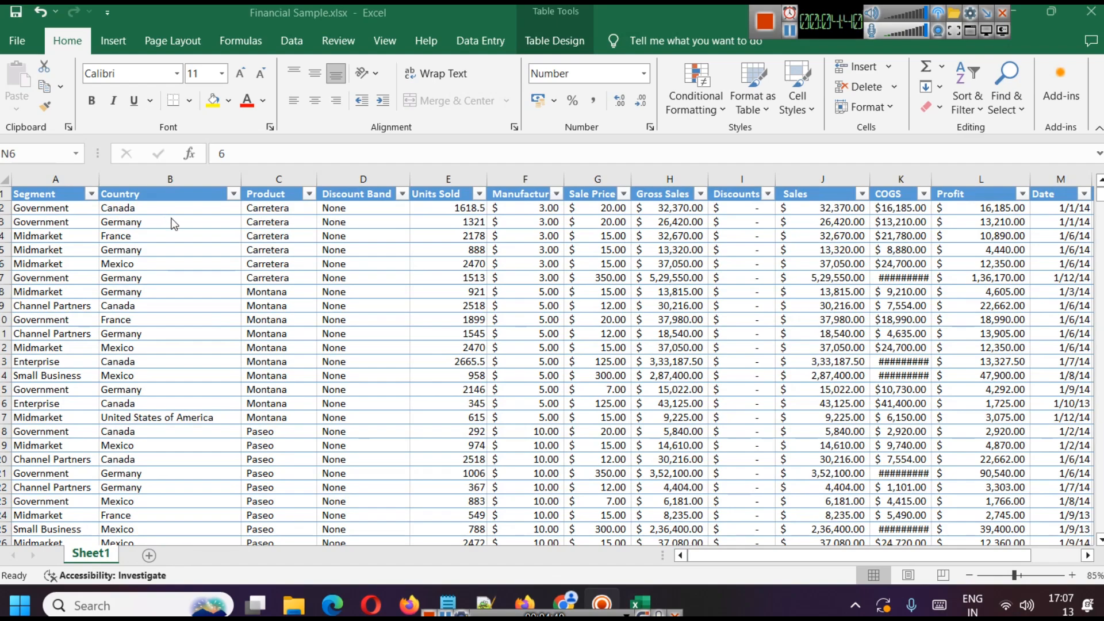
scroll(408, 288, "up", 1)
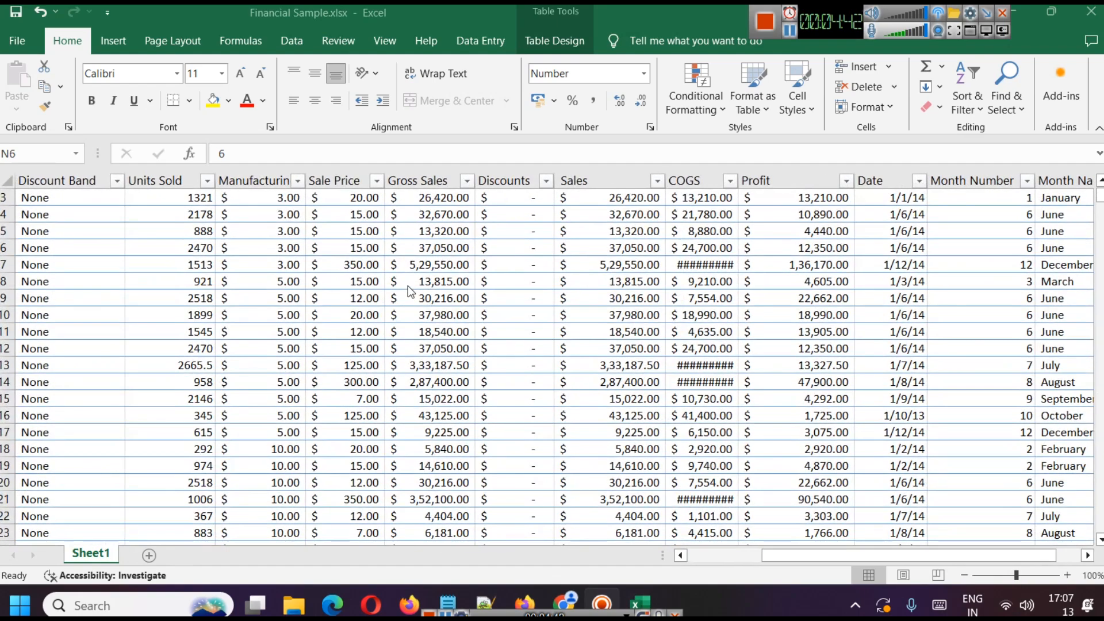
scroll(409, 290, "down", 1)
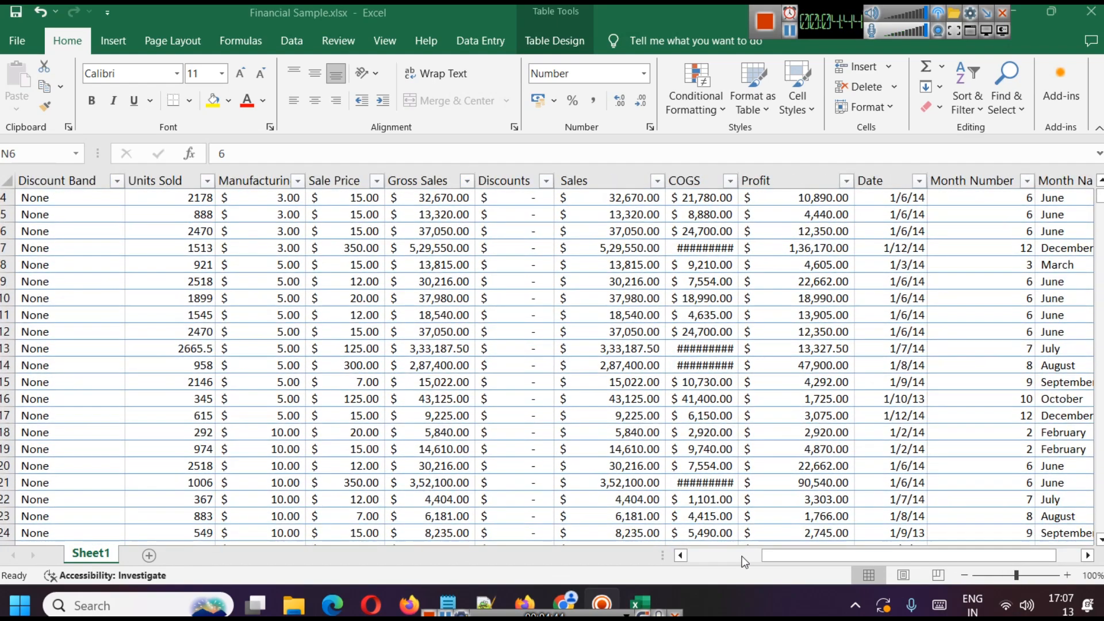
left_click(745, 558)
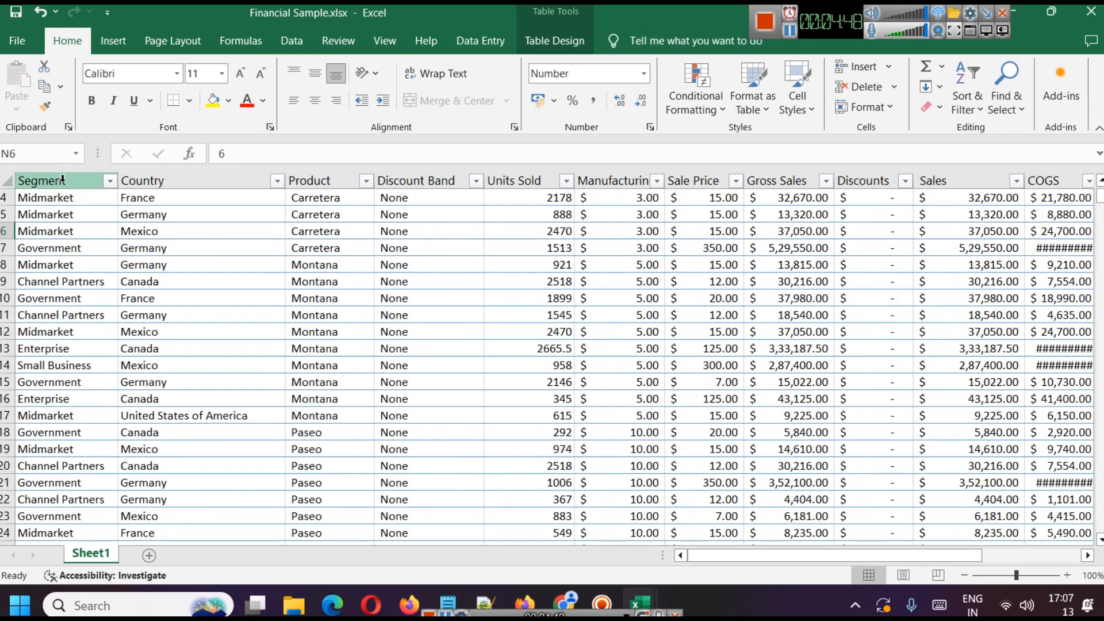
left_click(66, 203)
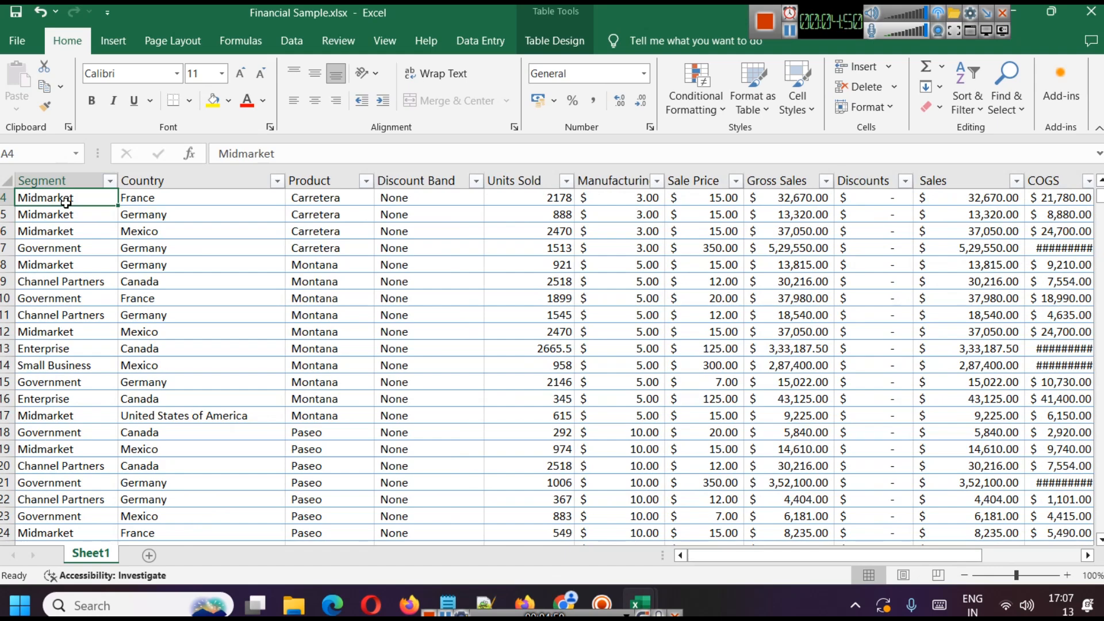
scroll(298, 362, "up", 1)
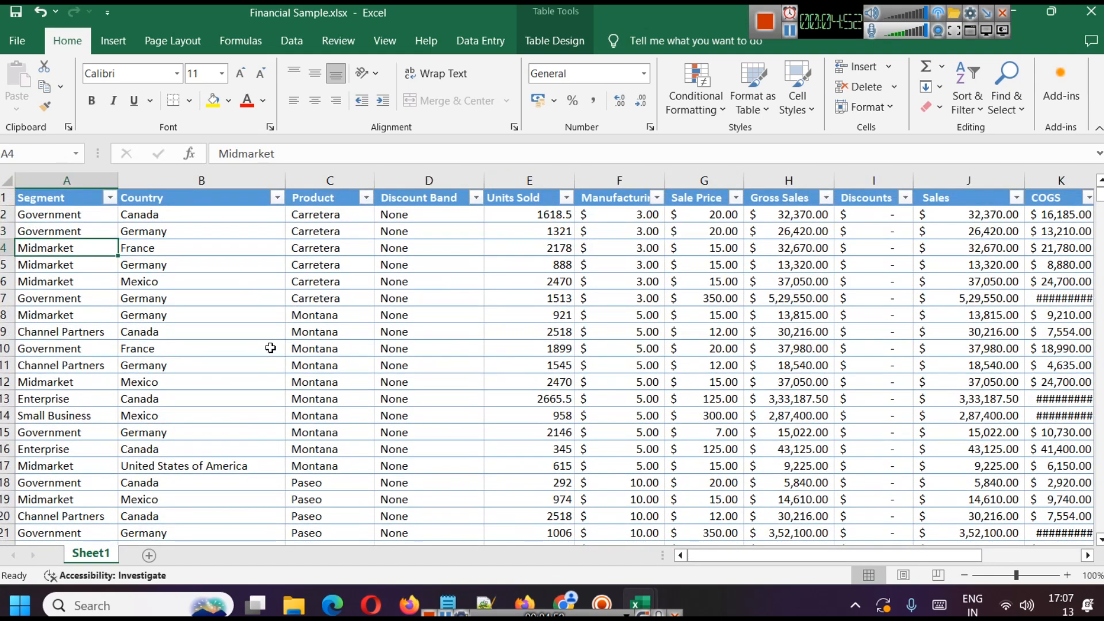
Examine the first record's Sales, Gross Sales, Sale Price and Units Sold values.
left_click(977, 217)
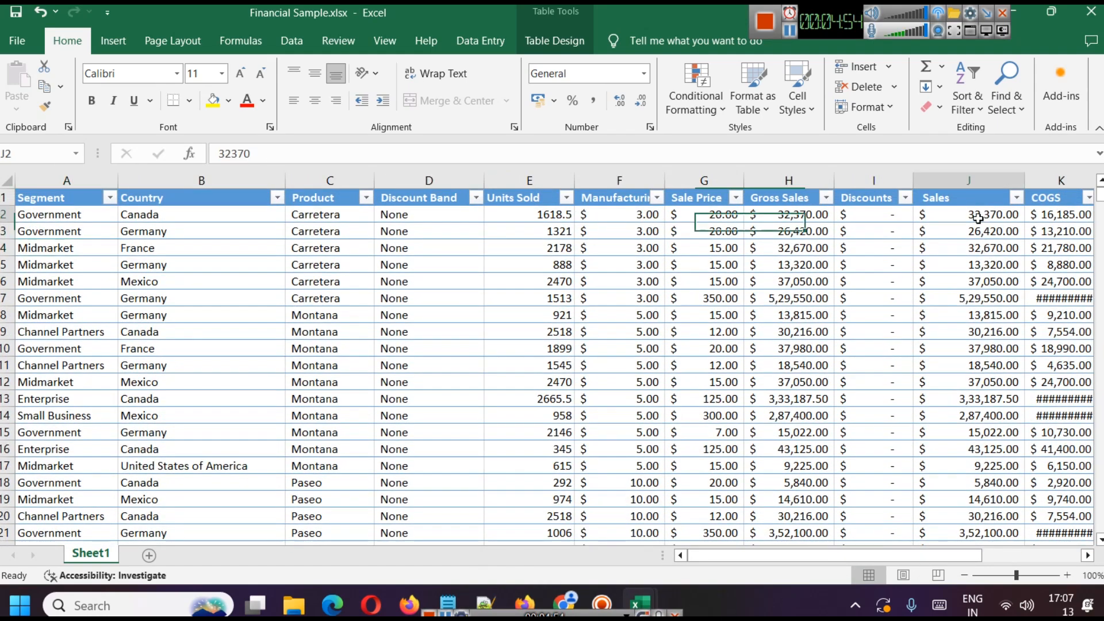
left_click(792, 214)
left_click(710, 218)
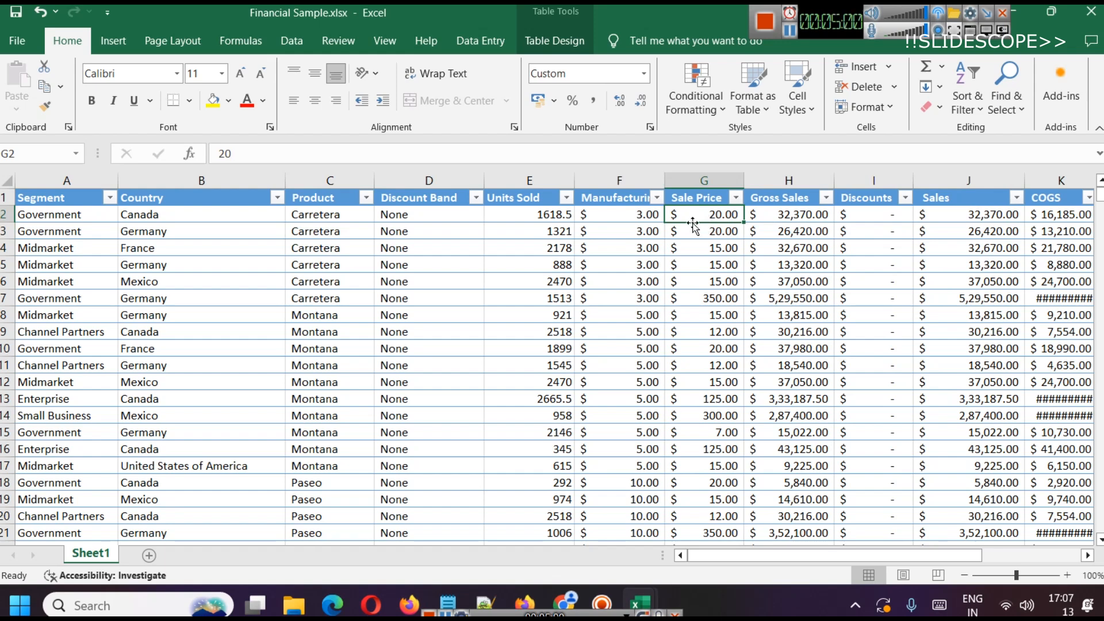
left_click(554, 215)
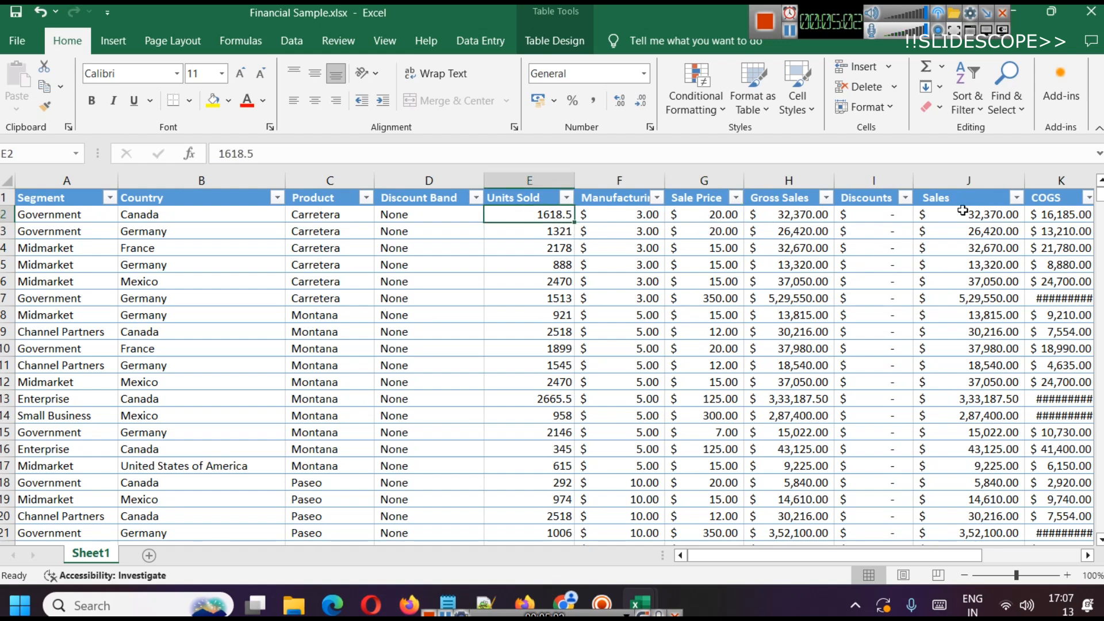
Review the Sales column alongside the Country, Segment and Product columns as candidates for summarizing.
left_click(970, 181)
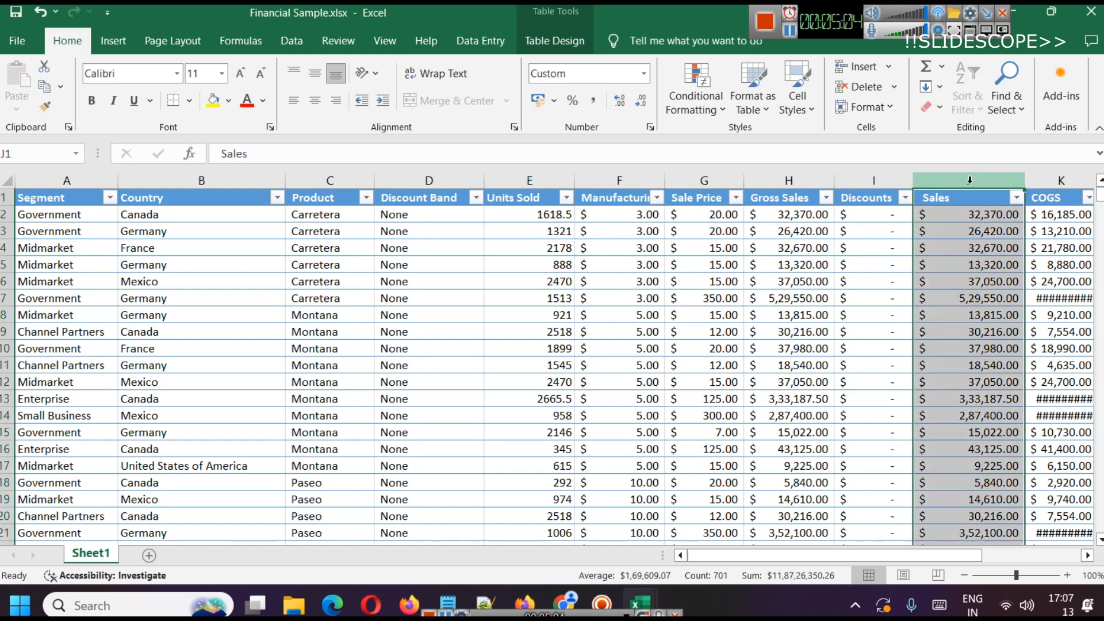
left_click(192, 182)
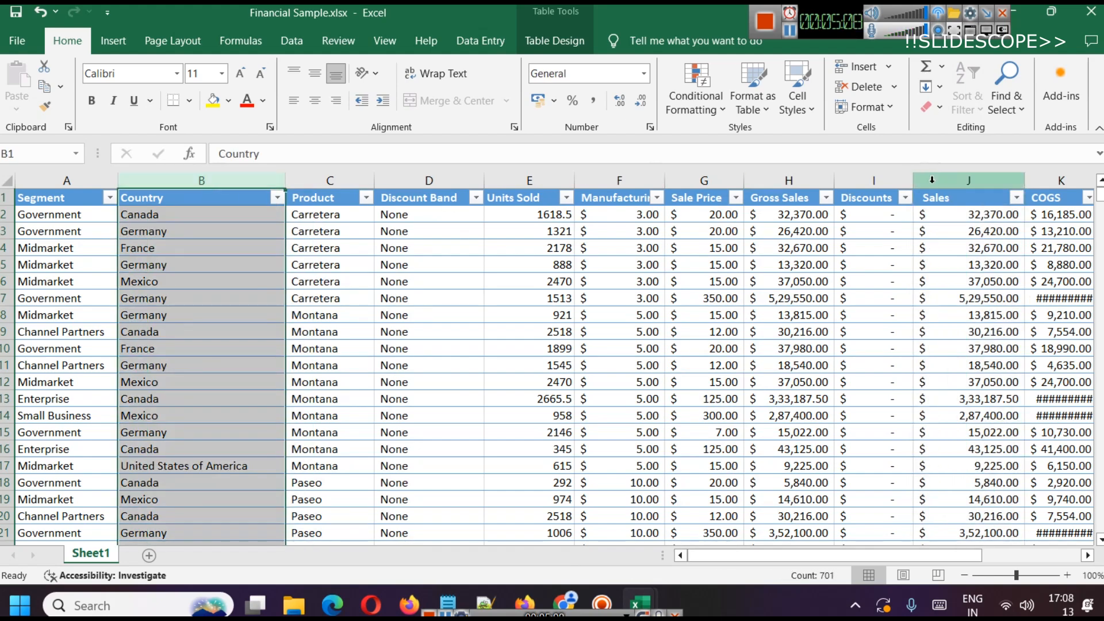
left_click(58, 180)
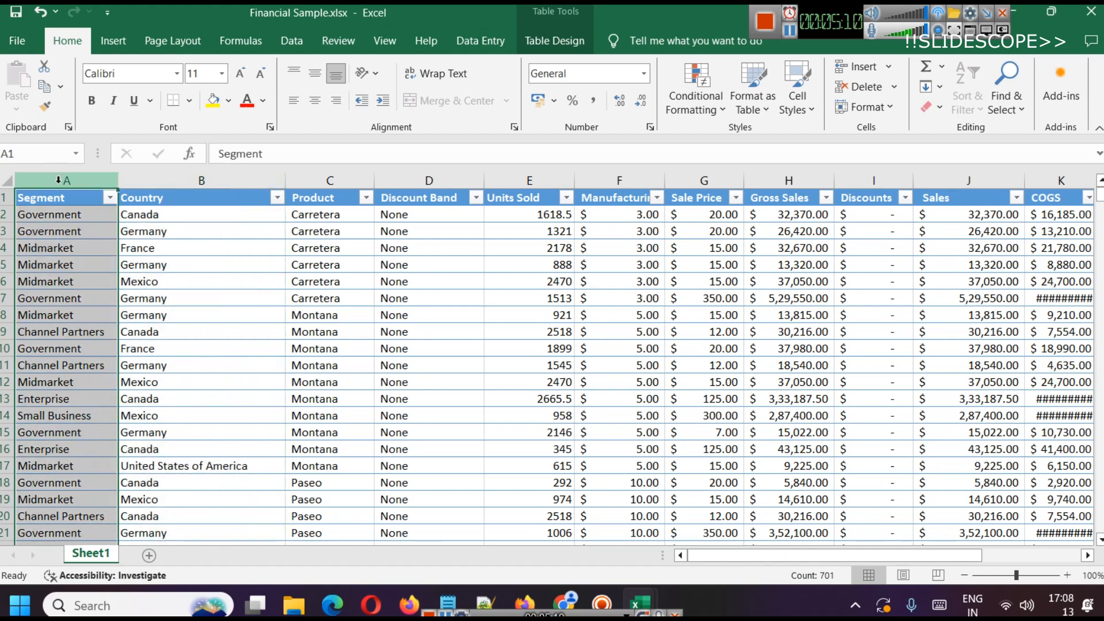
left_click(953, 180)
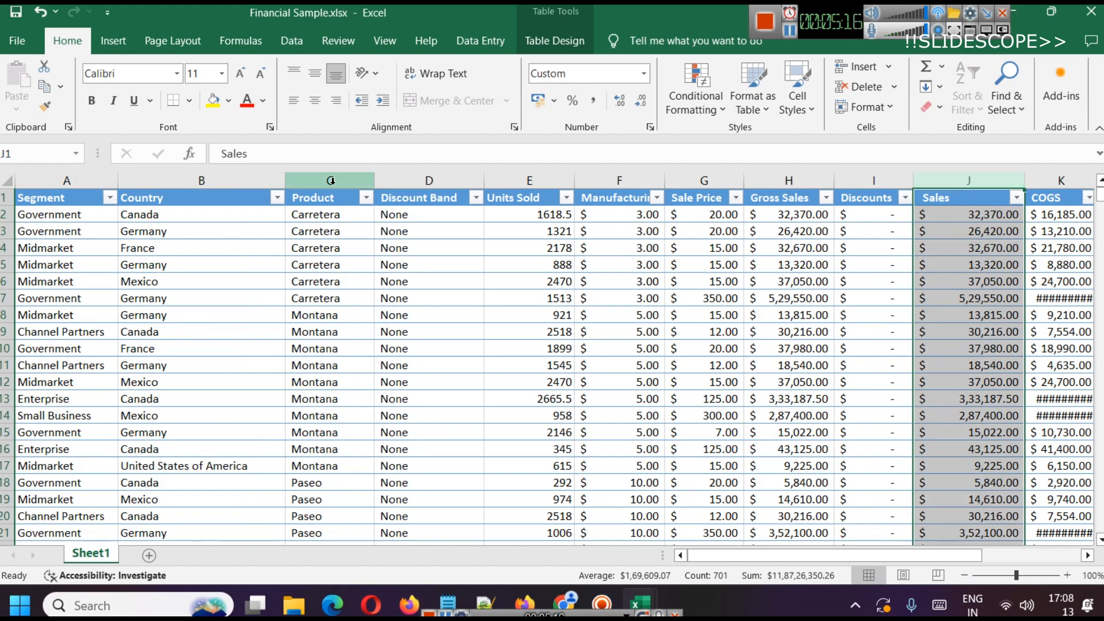
left_click(331, 181)
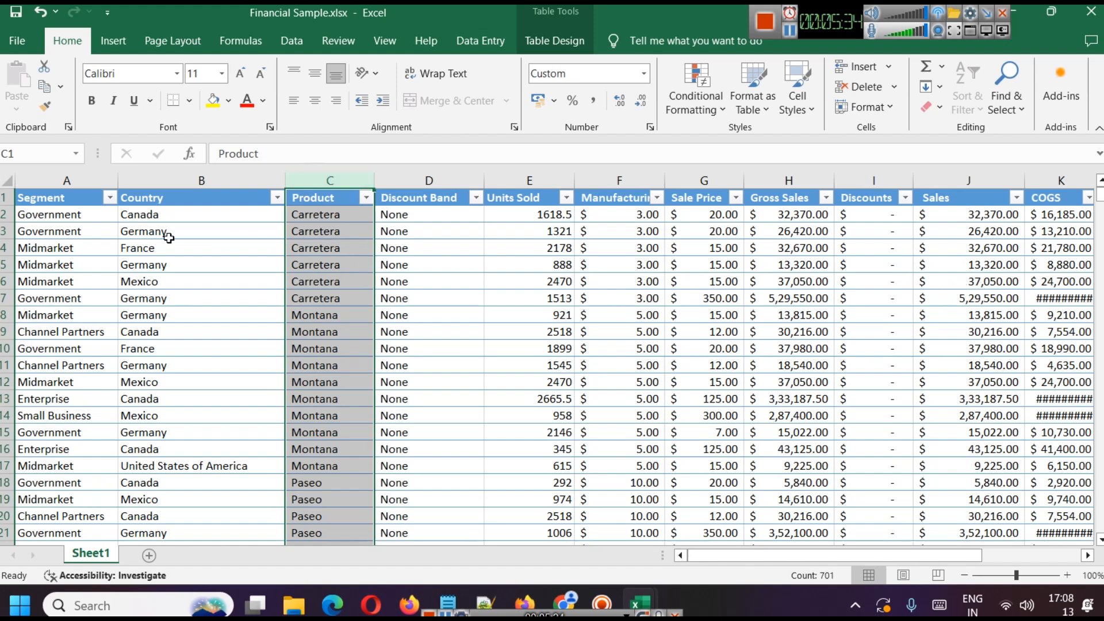
left_click(160, 178)
left_click(71, 191)
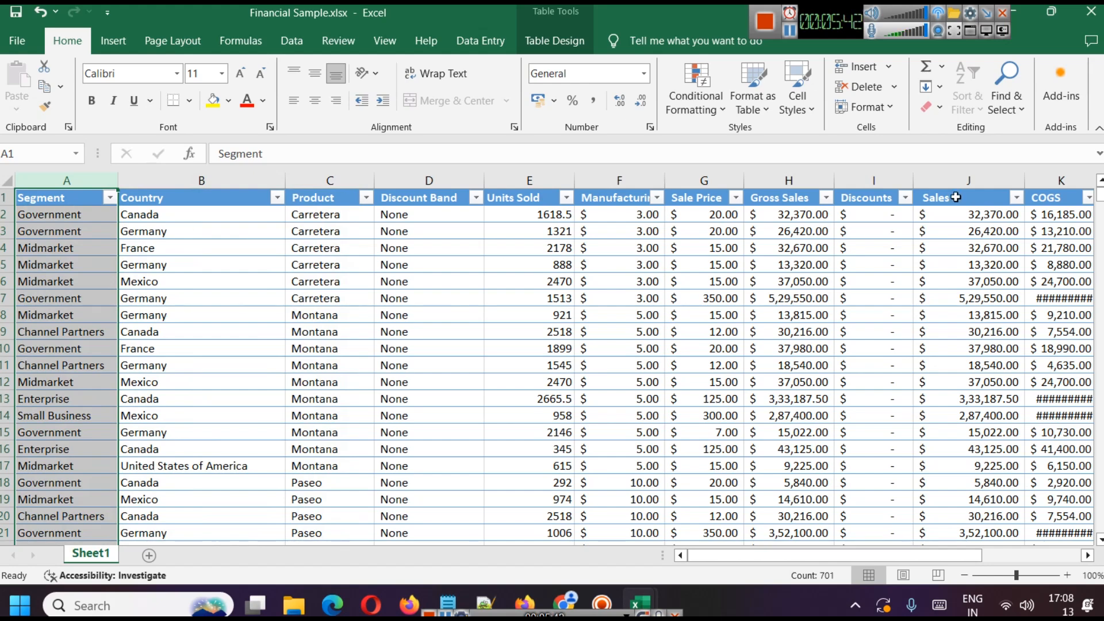
left_click(968, 179)
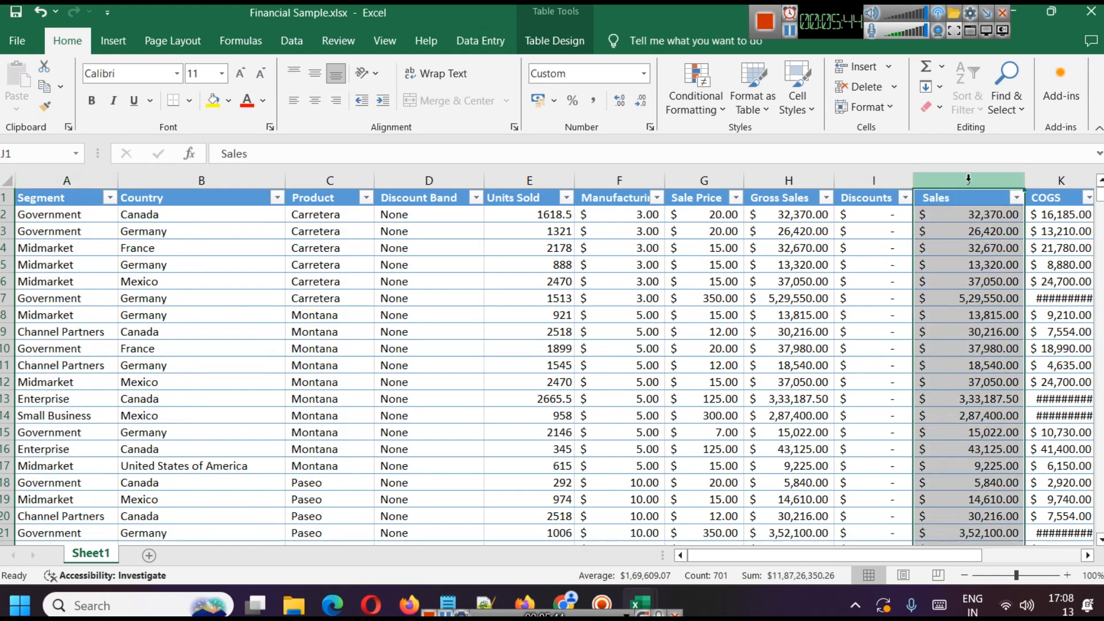
Check the distinct segments in the Segment filter without excluding any, and highlight the Sales column.
left_click(108, 197)
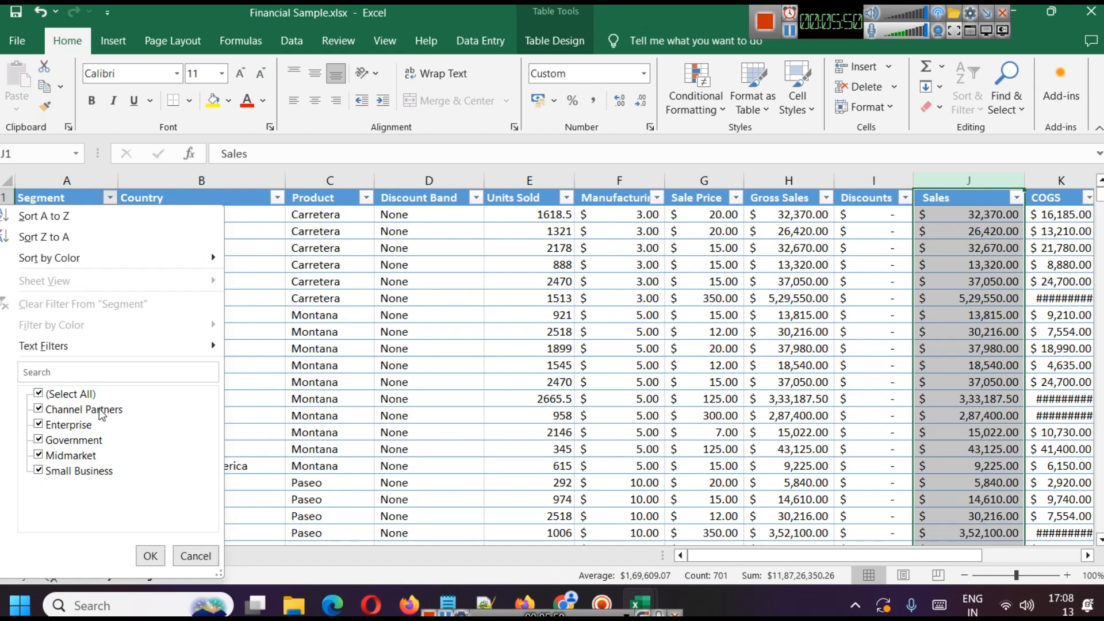
left_click(151, 555)
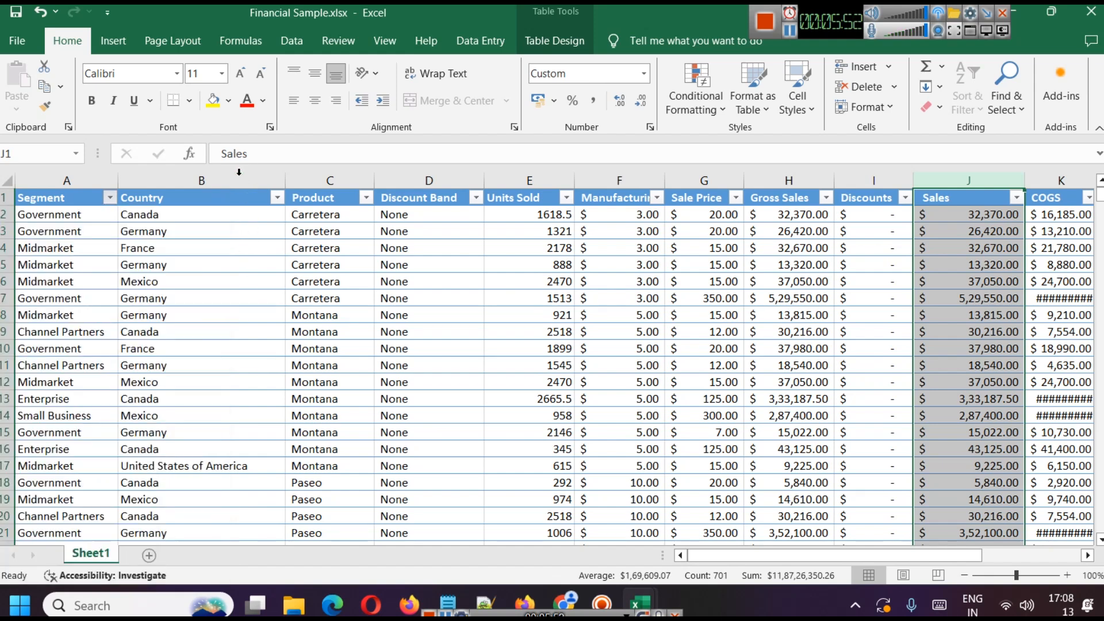
left_click(91, 173)
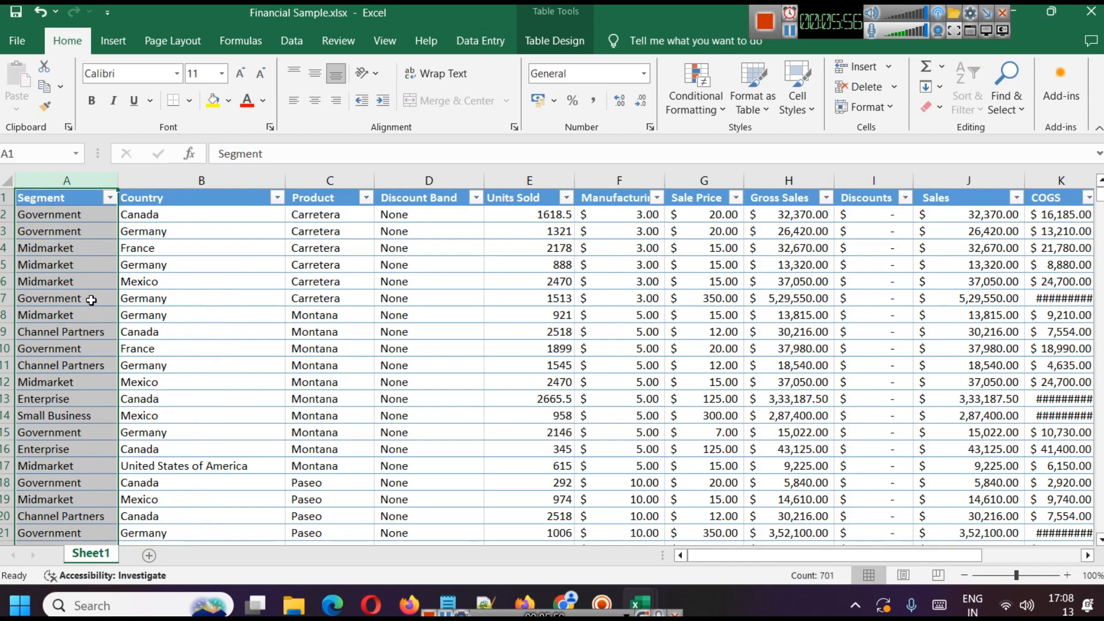
left_click(109, 198)
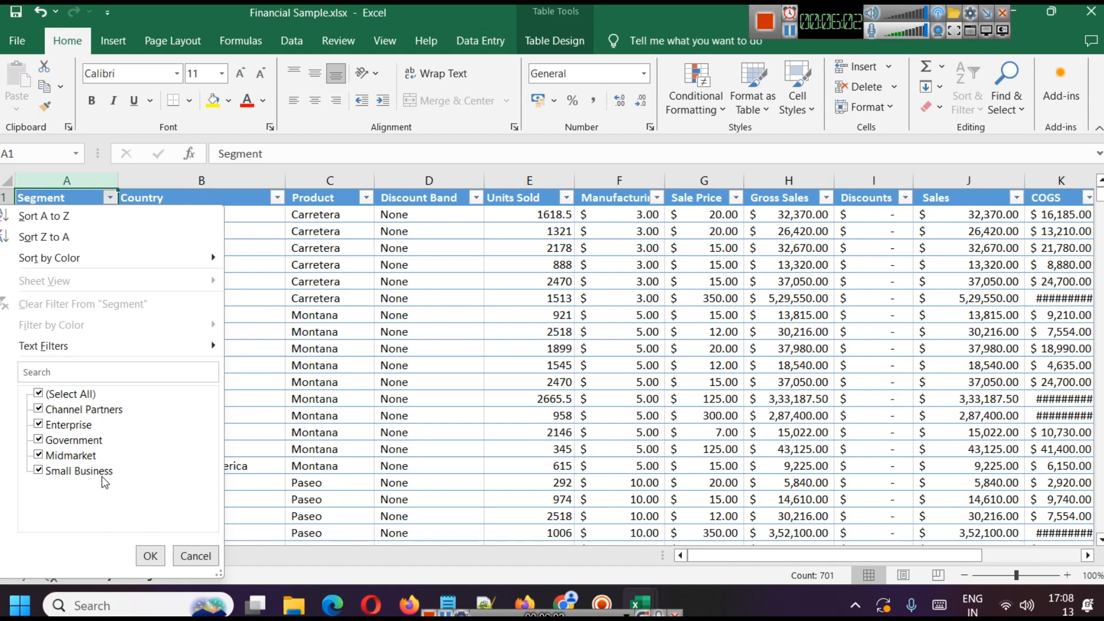
left_click(150, 555)
left_click(982, 169)
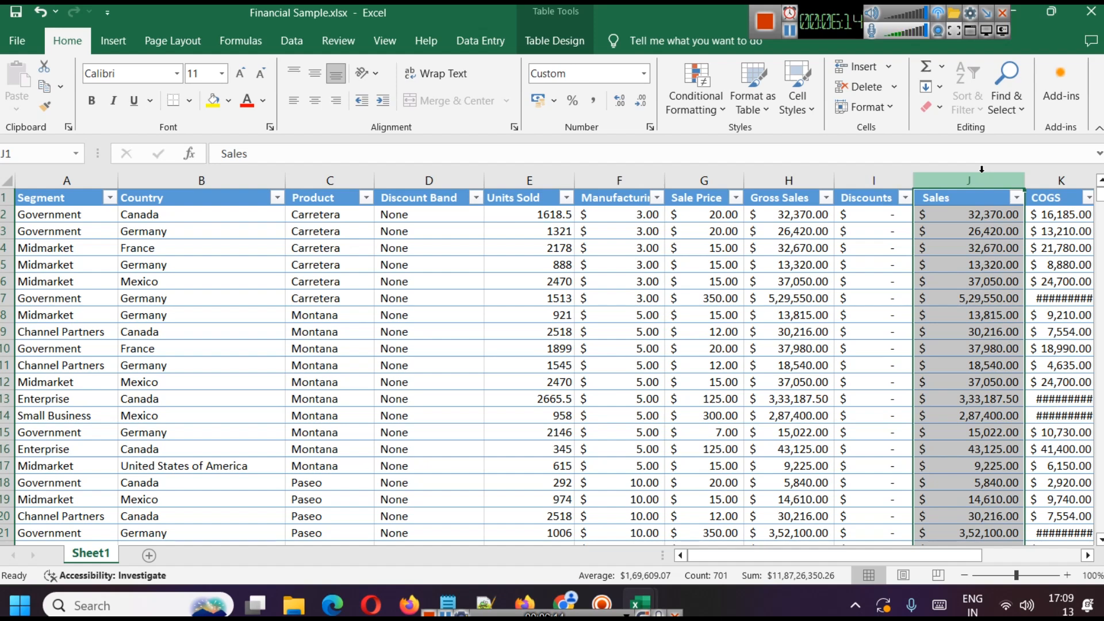
Return to the Pivot_Table_and_Chart_Example.xlsx workbook and select the North region's sales values in C2:C3.
left_click_drag(852, 20, 818, 21)
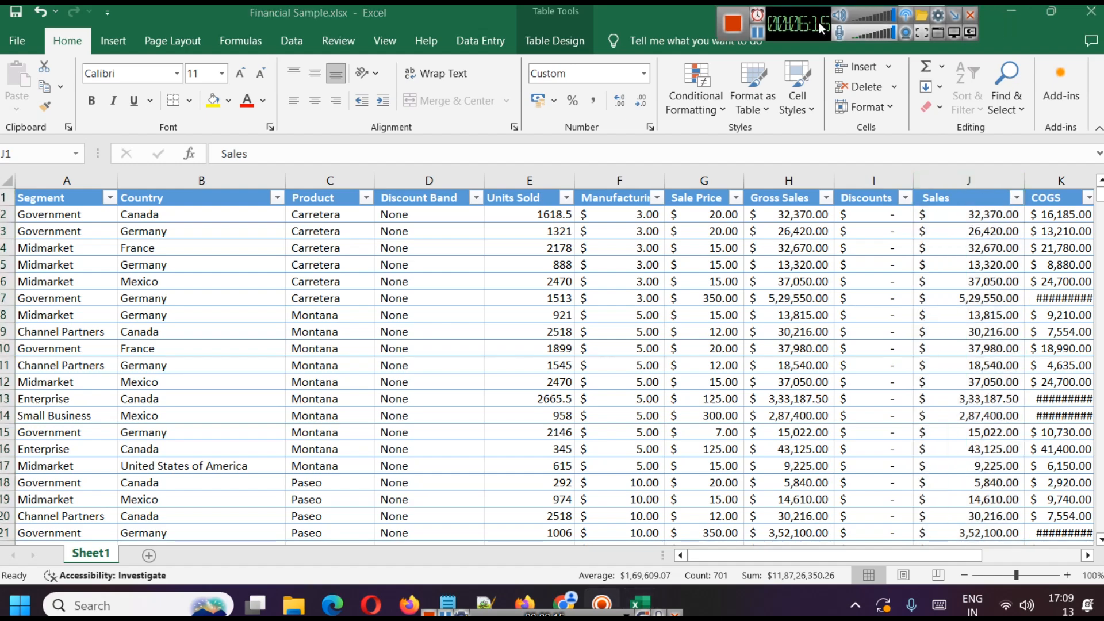
left_click(1023, 10)
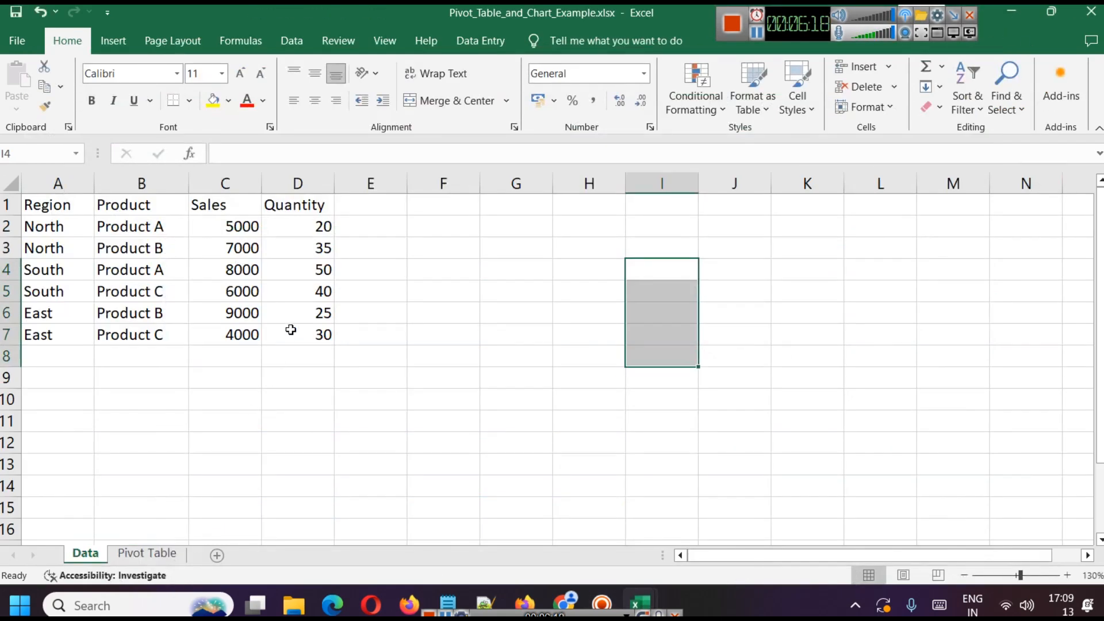
left_click(368, 398)
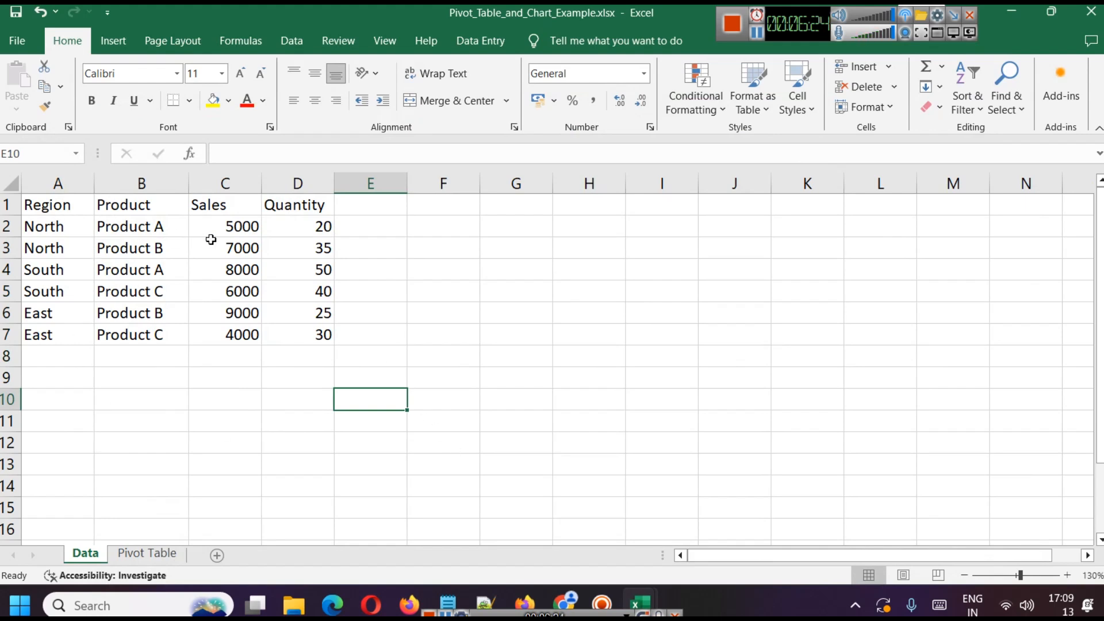
left_click_drag(226, 226, 237, 253)
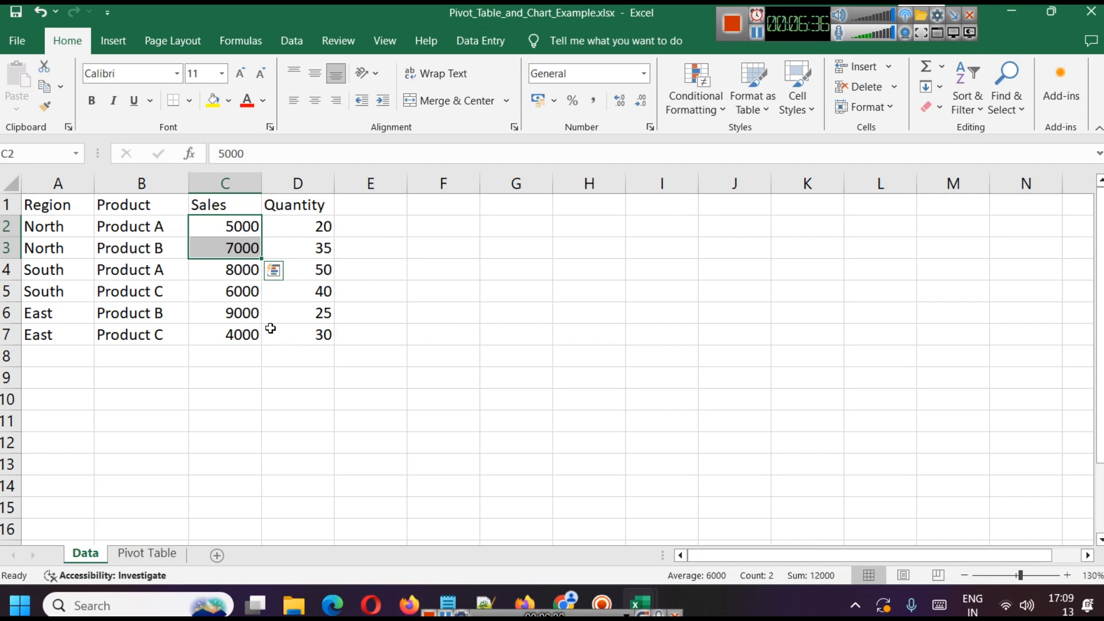
Switch to the pivot table guide in Chrome and read the Pivot Chart definition above the example scenario.
left_click(569, 601)
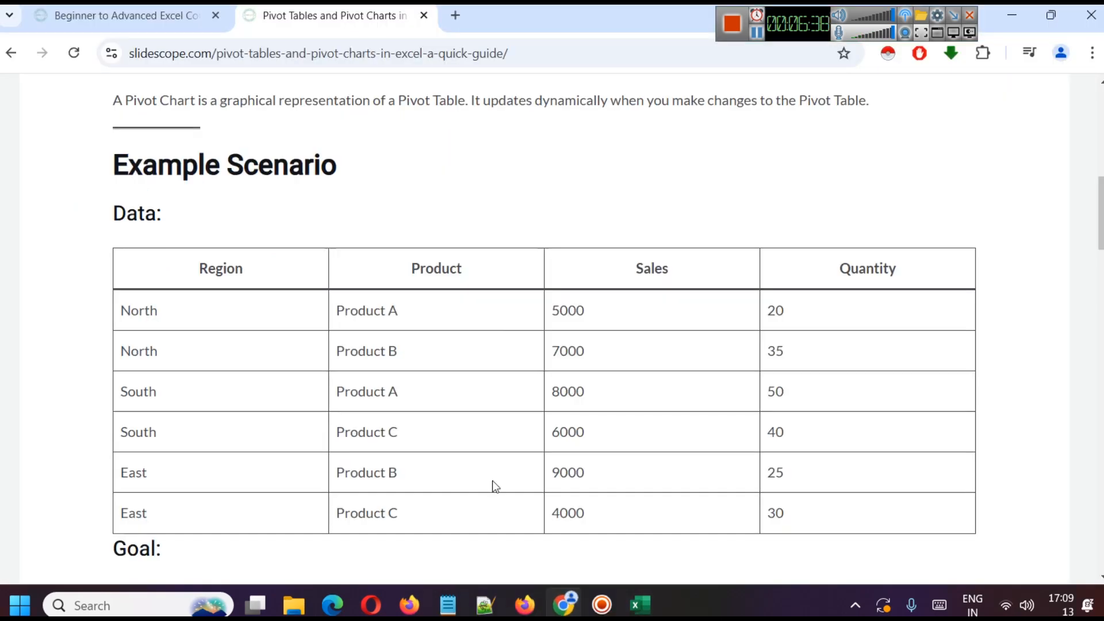
scroll(291, 266, "up", 2)
scroll(269, 280, "up", 1)
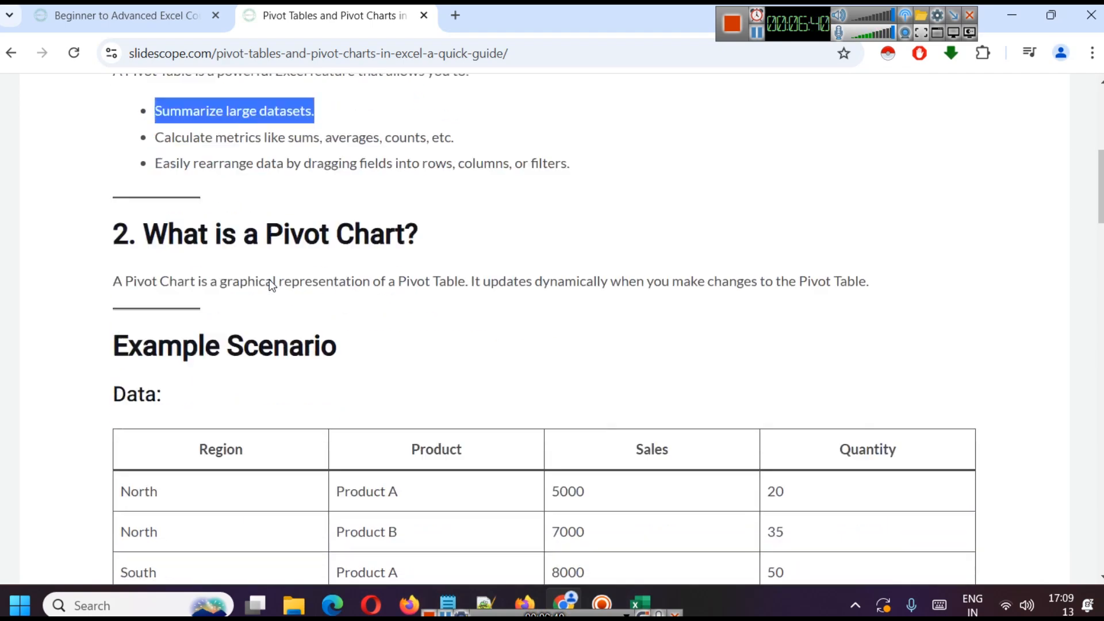
scroll(269, 279, "down", 2)
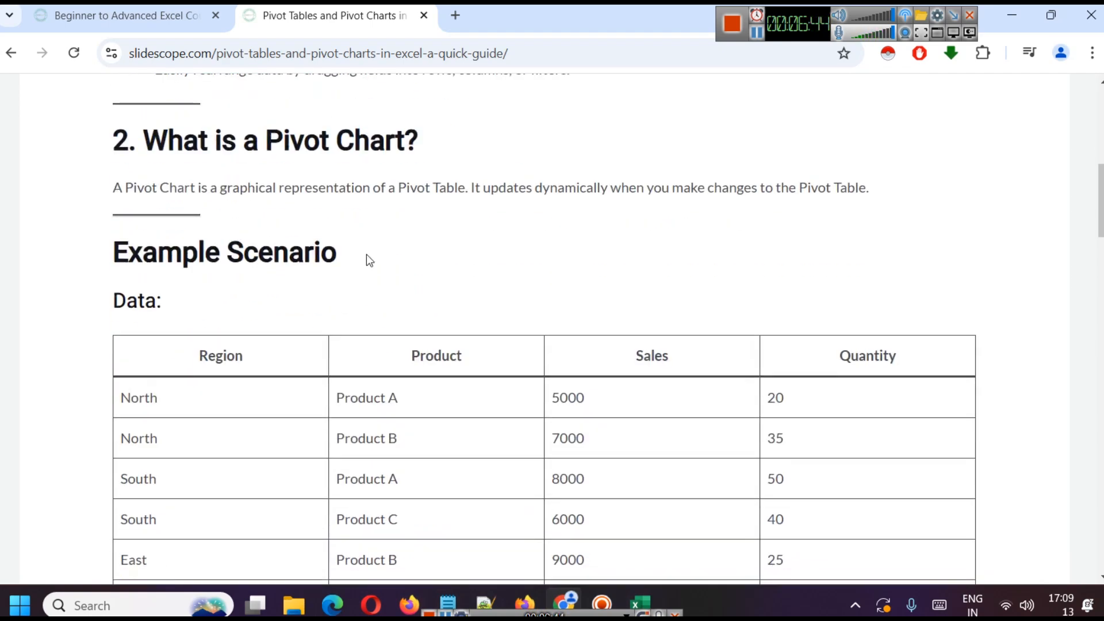
On the Pivot Table sheet of Pivot_Table_and_Chart_Example.xlsx, move the Sales by Region chart farther from the table and widen columns A and B.
mouse_move(637, 601)
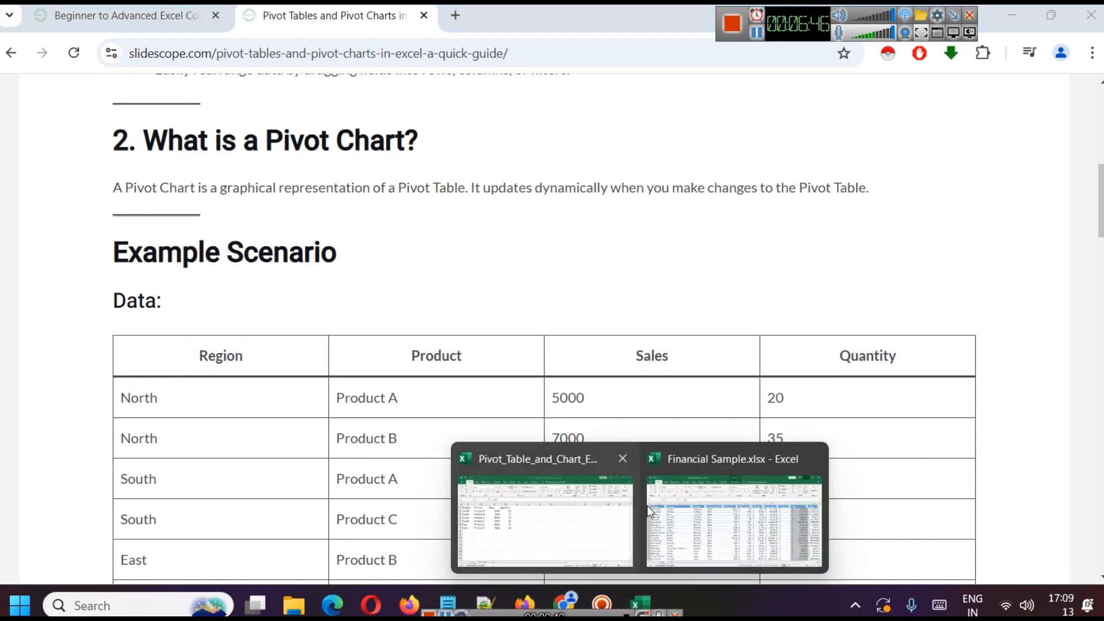
mouse_move(535, 494)
left_click(479, 486)
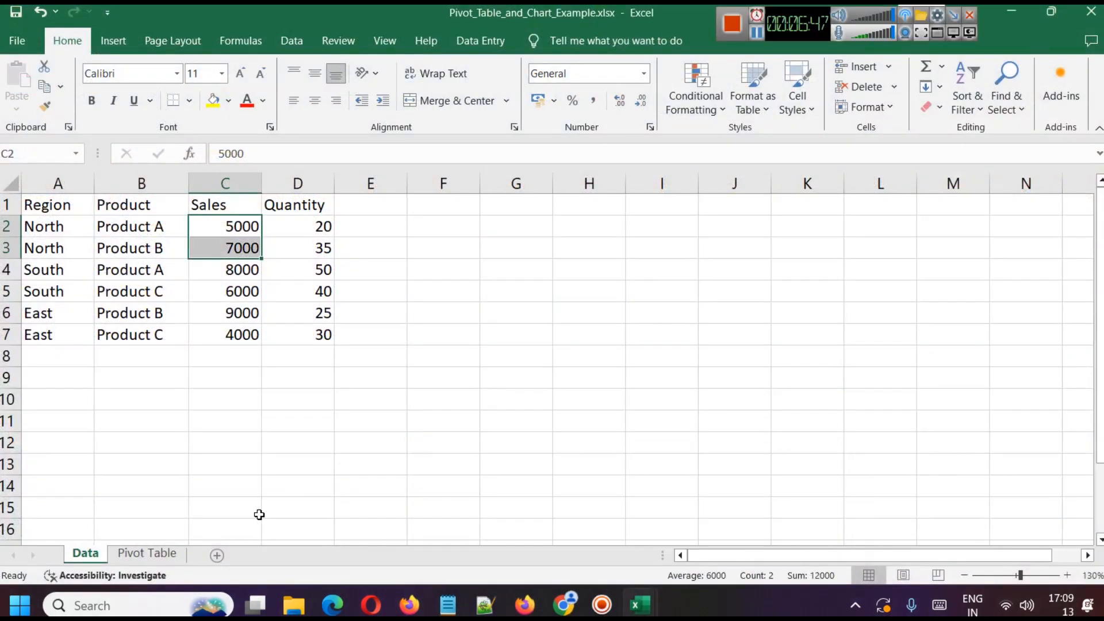
left_click(150, 550)
left_click_drag(423, 277, 570, 237)
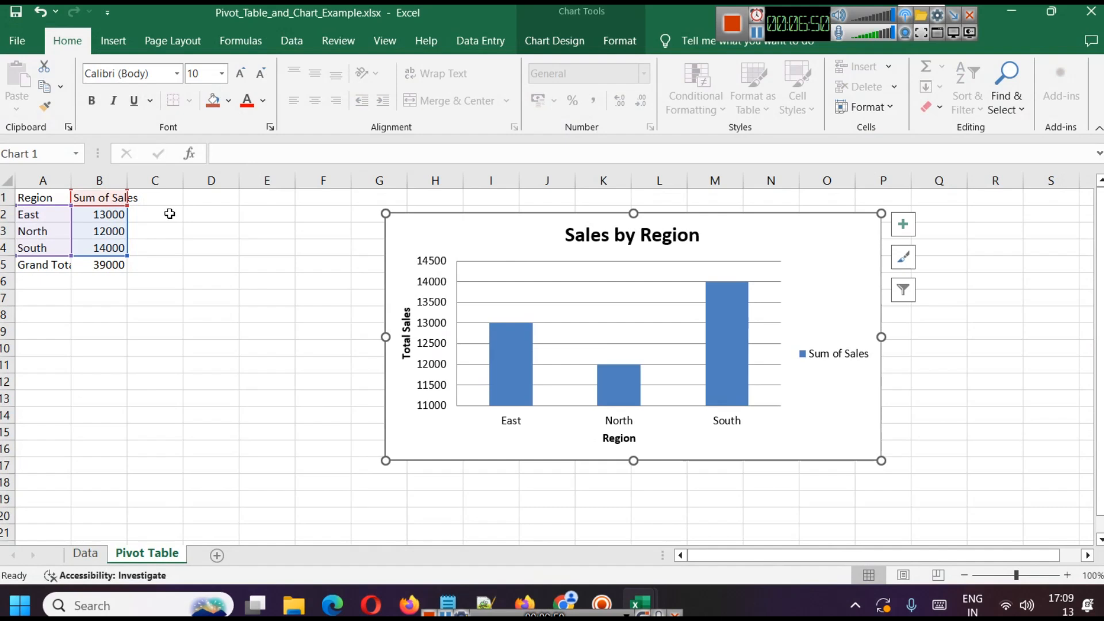
left_click_drag(127, 180, 160, 180)
left_click_drag(71, 180, 90, 180)
Compare the Pivot Table sheet's region list and East sales sum with the source records A2:D7 on the Data sheet.
left_click(47, 220)
left_click_drag(47, 220, 61, 254)
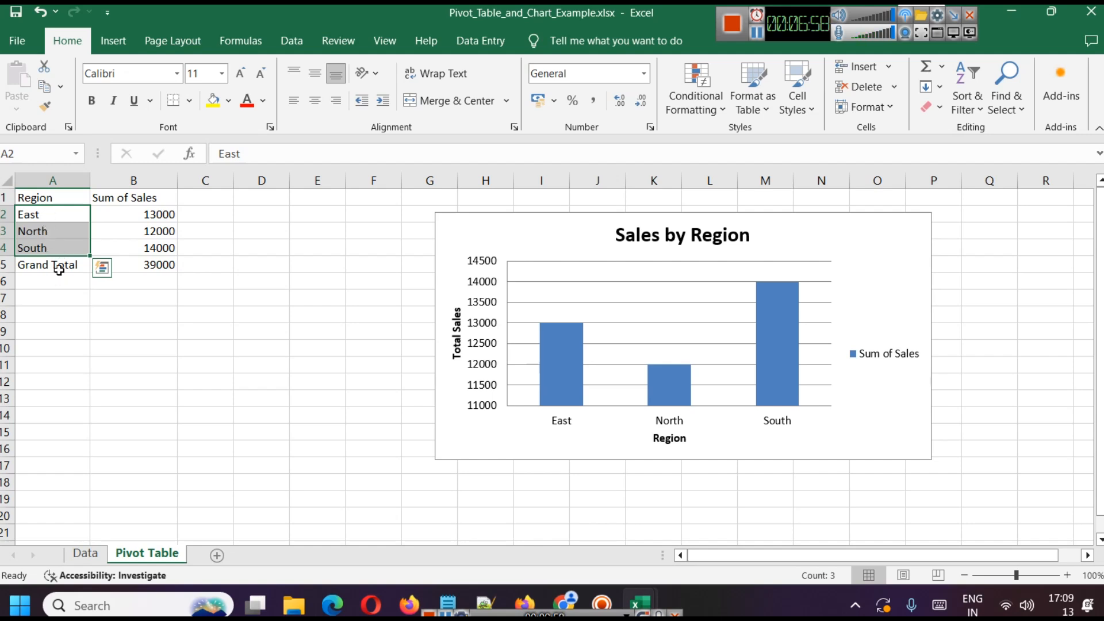
left_click(79, 552)
left_click_drag(52, 227, 329, 338)
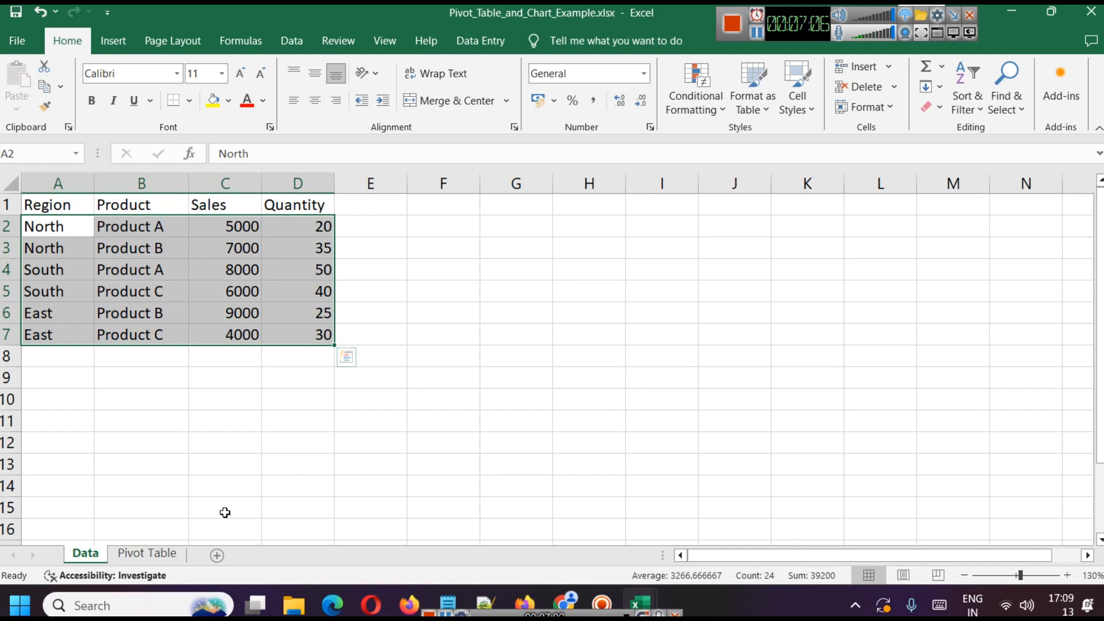
left_click(147, 554)
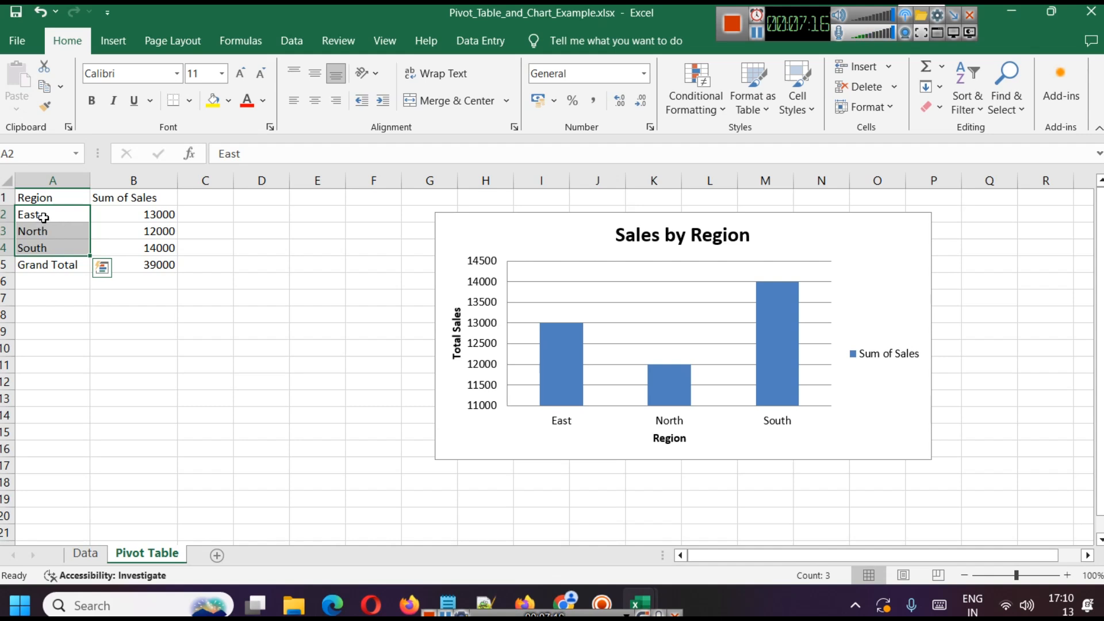
left_click(137, 213)
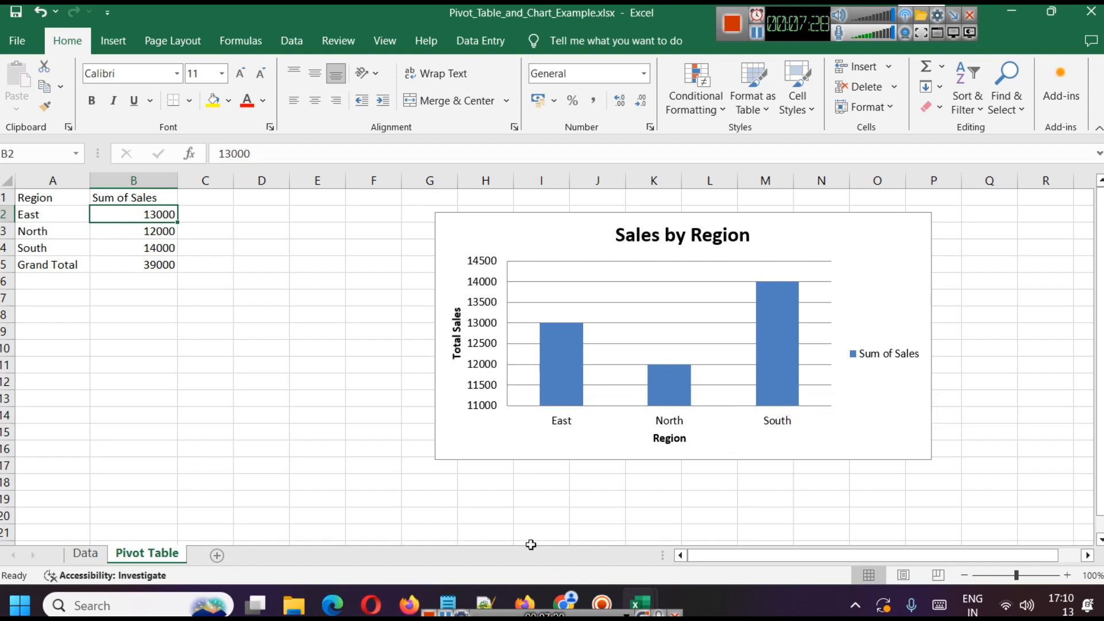
Compare the Example Scenario data table in the Chrome pivot table guide with the source records on the workbook's Data sheet.
left_click(565, 602)
scroll(348, 310, "down", 3)
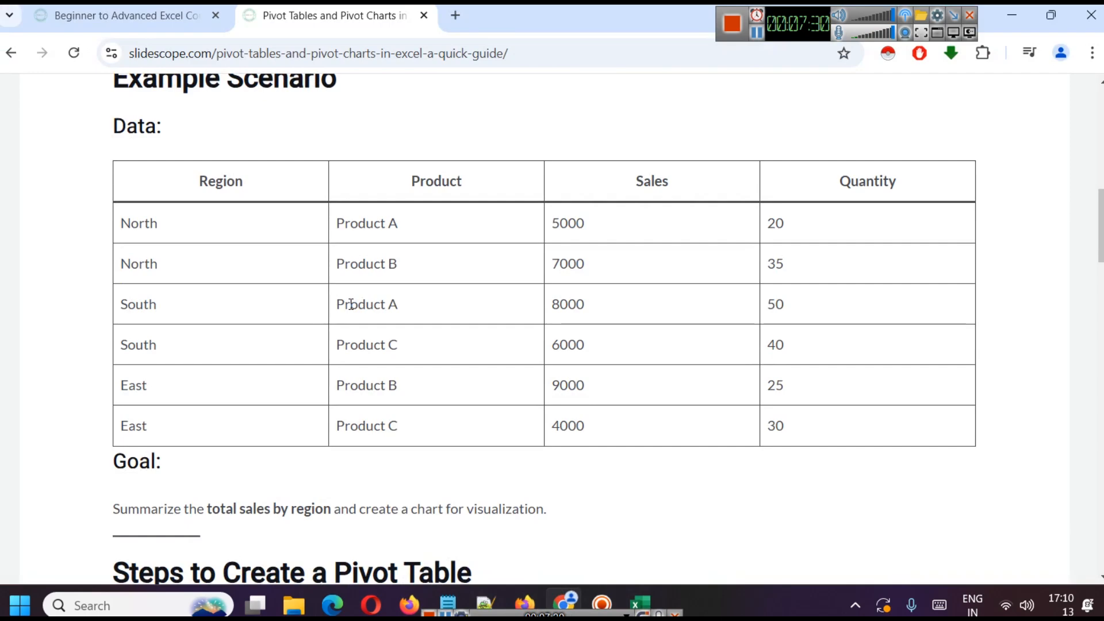
scroll(379, 288, "up", 2)
scroll(389, 308, "down", 2)
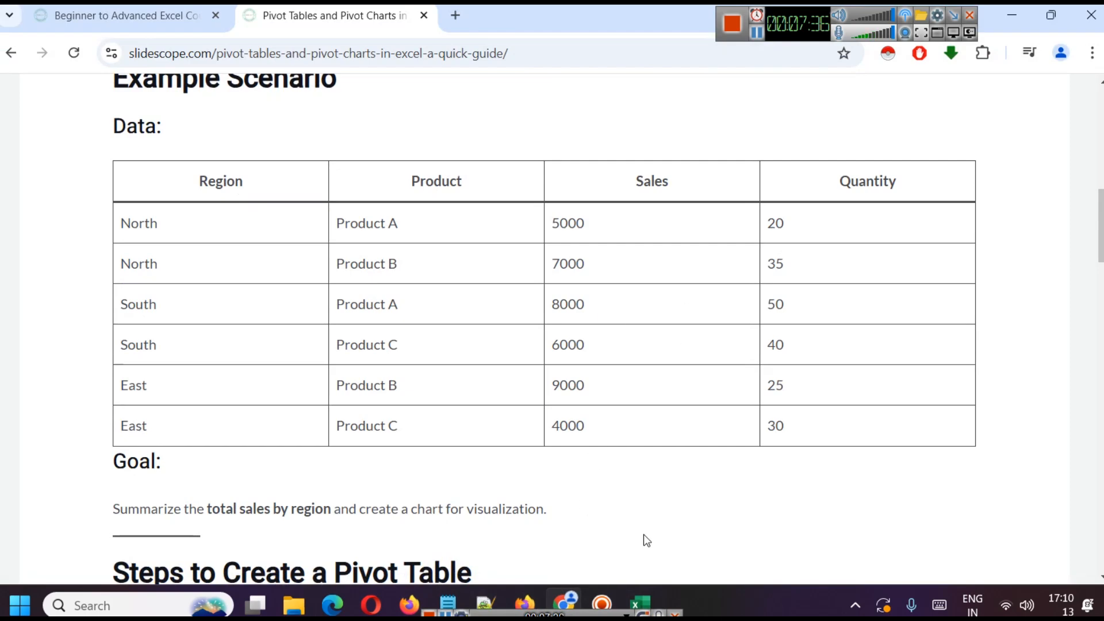
mouse_move(644, 598)
left_click(543, 506)
left_click(85, 552)
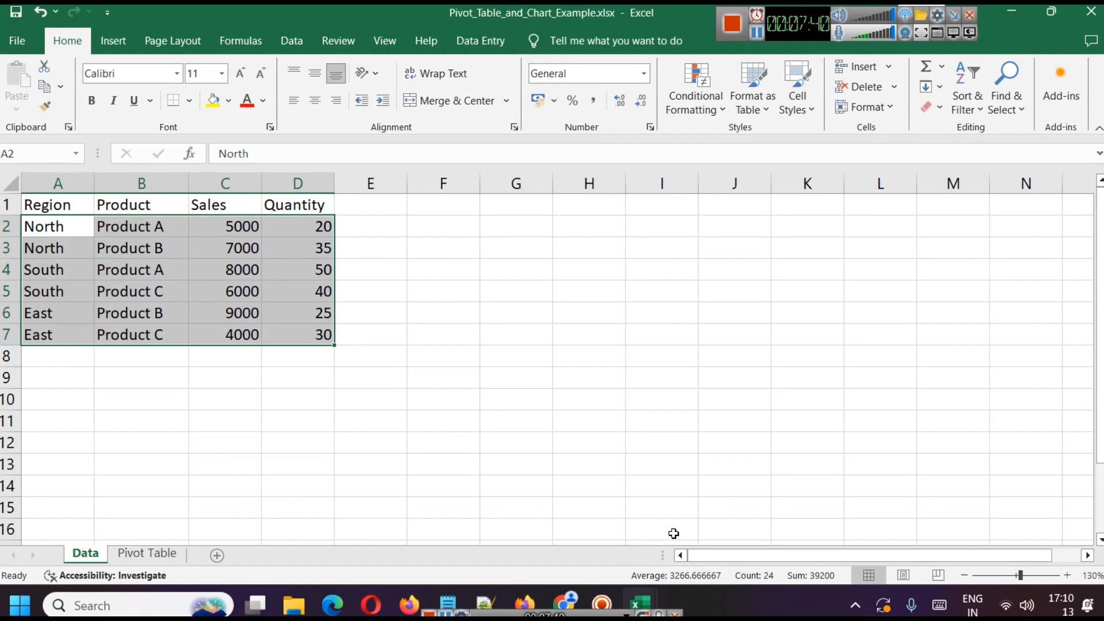
Switch to the guide in Chrome and read the scenario's goal and the Steps to Create a Pivot Table section.
left_click(569, 596)
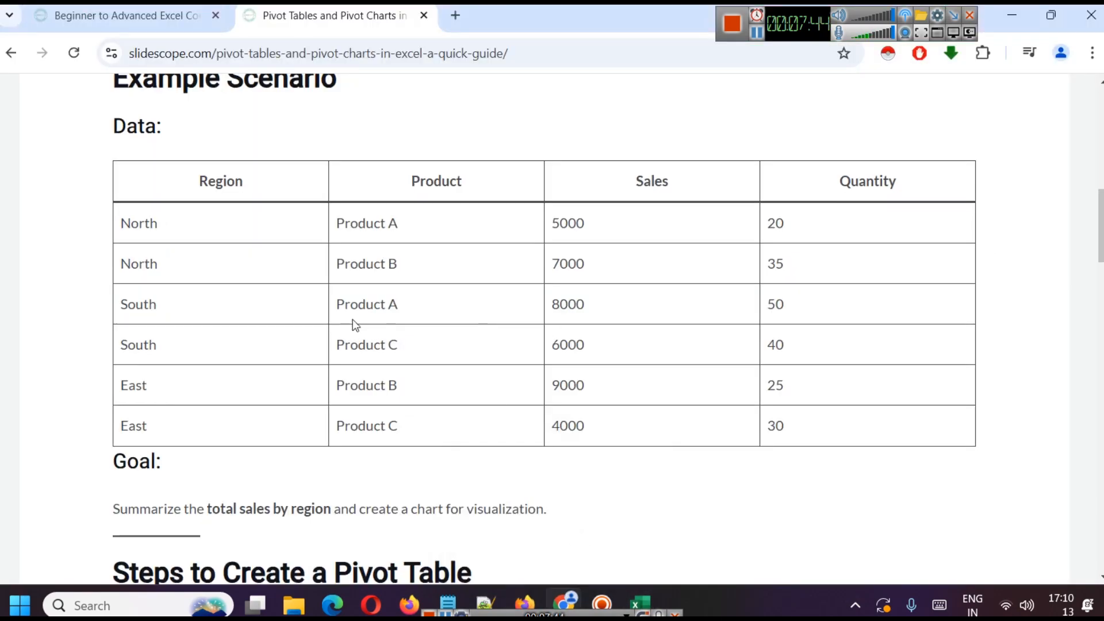
scroll(352, 319, "down", 3)
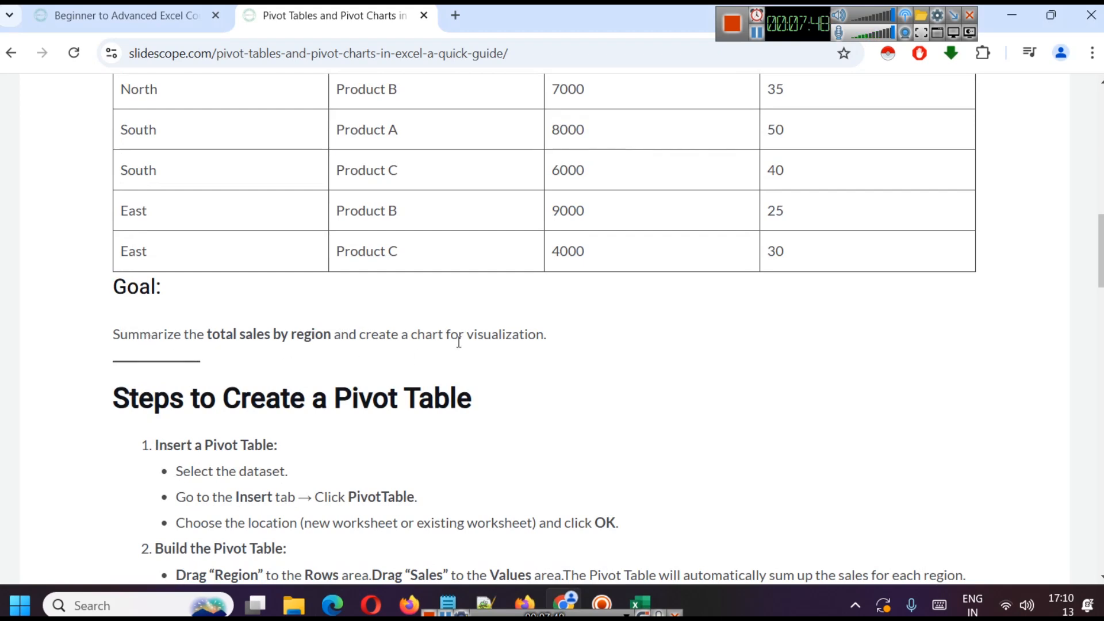
scroll(459, 341, "down", 6)
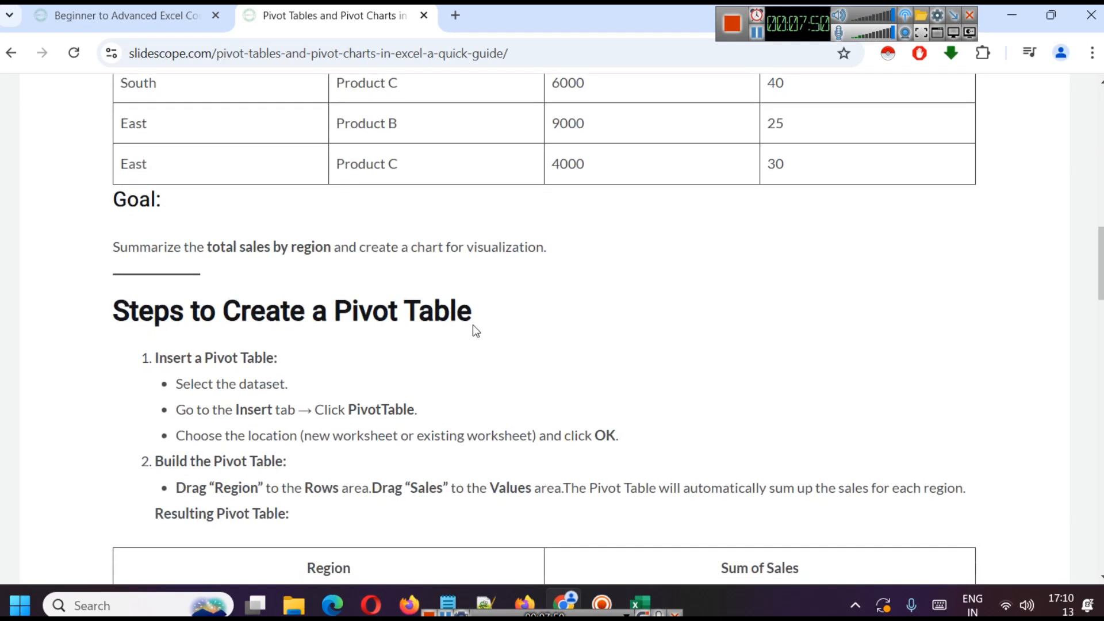
scroll(466, 327, "up", 3)
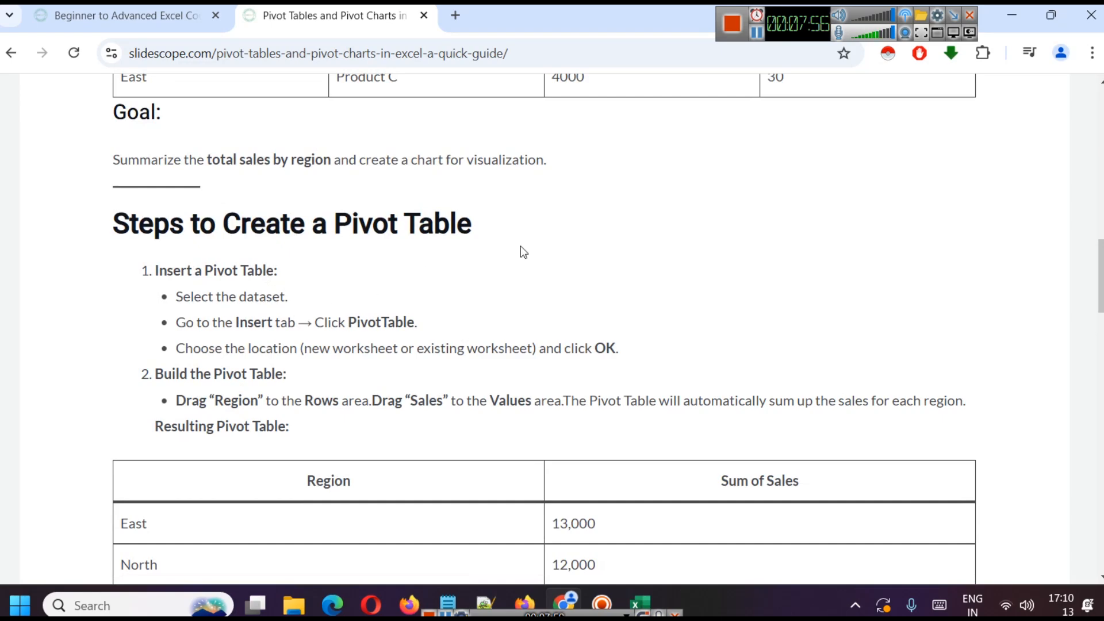
Return to Pivot_Table_and_Chart_Example.xlsx in Excel and select the whole dataset A1:D7 on the Data sheet.
key("alt+Tab")
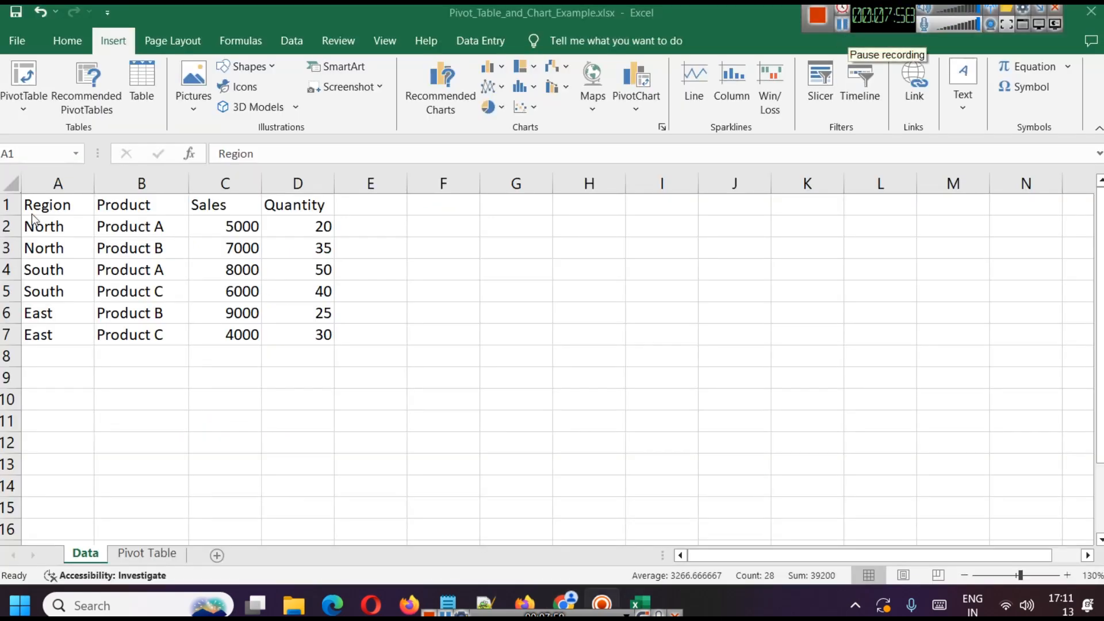
key("ctrl+a")
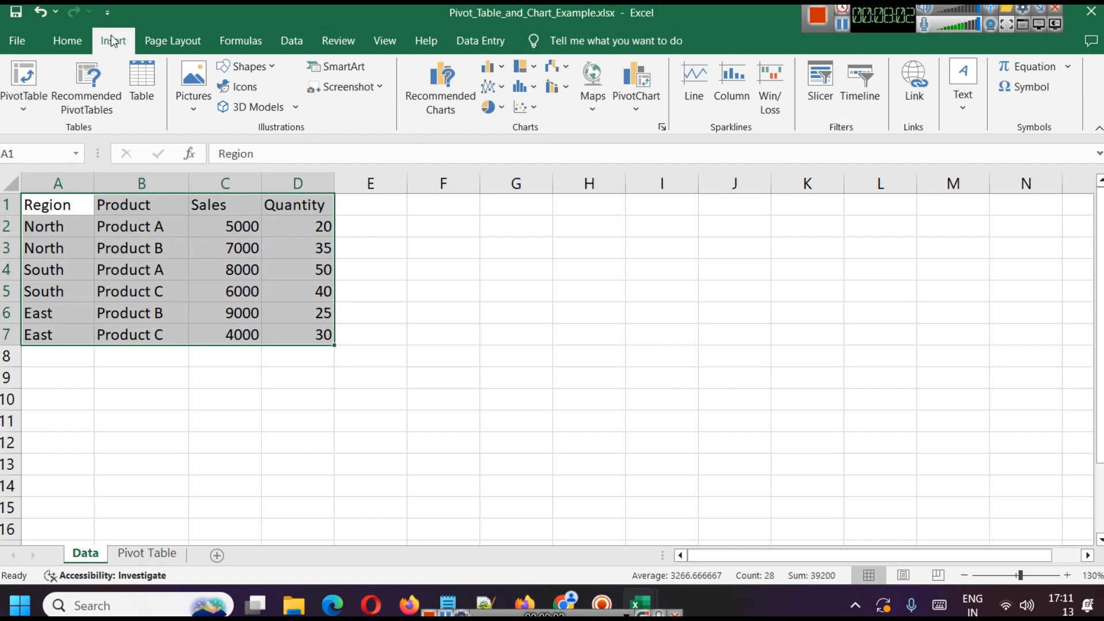
left_click(24, 86)
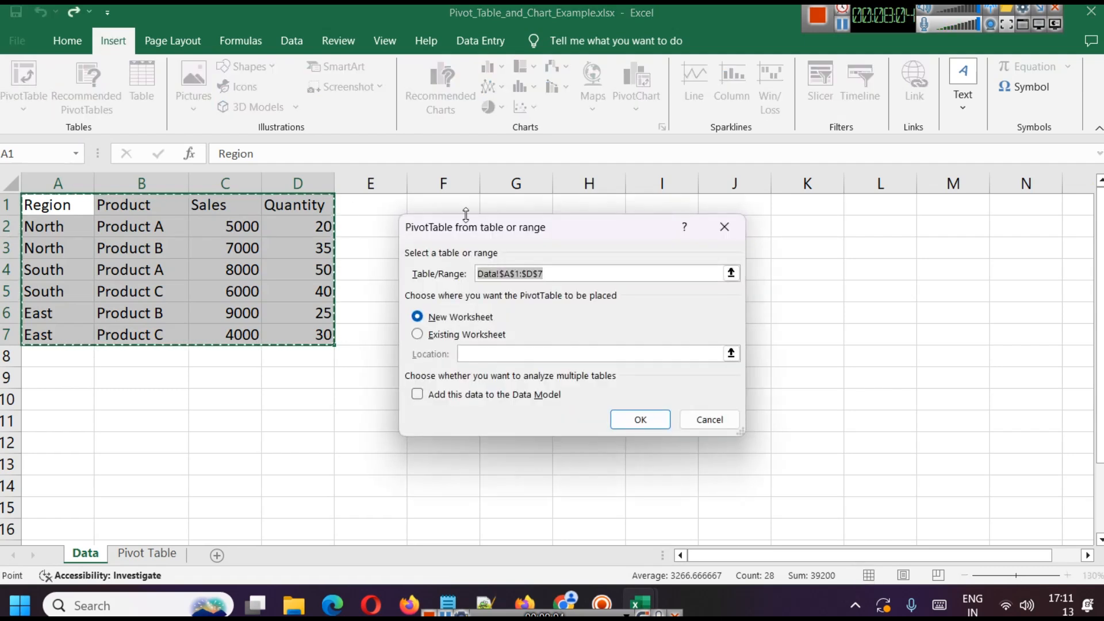
left_click_drag(574, 216, 583, 213)
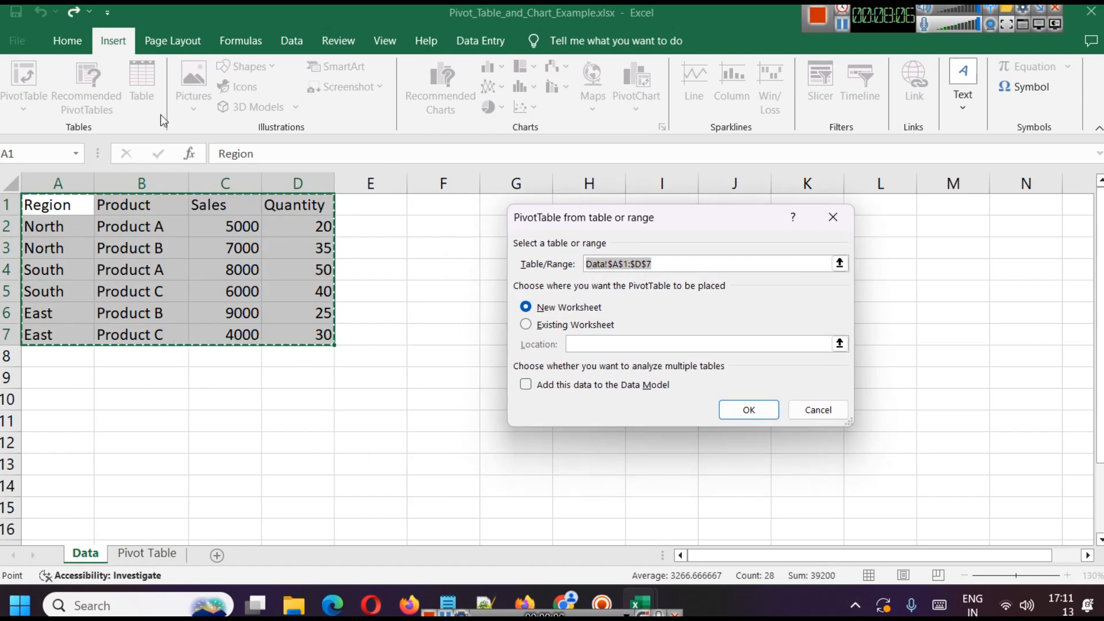
left_click(832, 216)
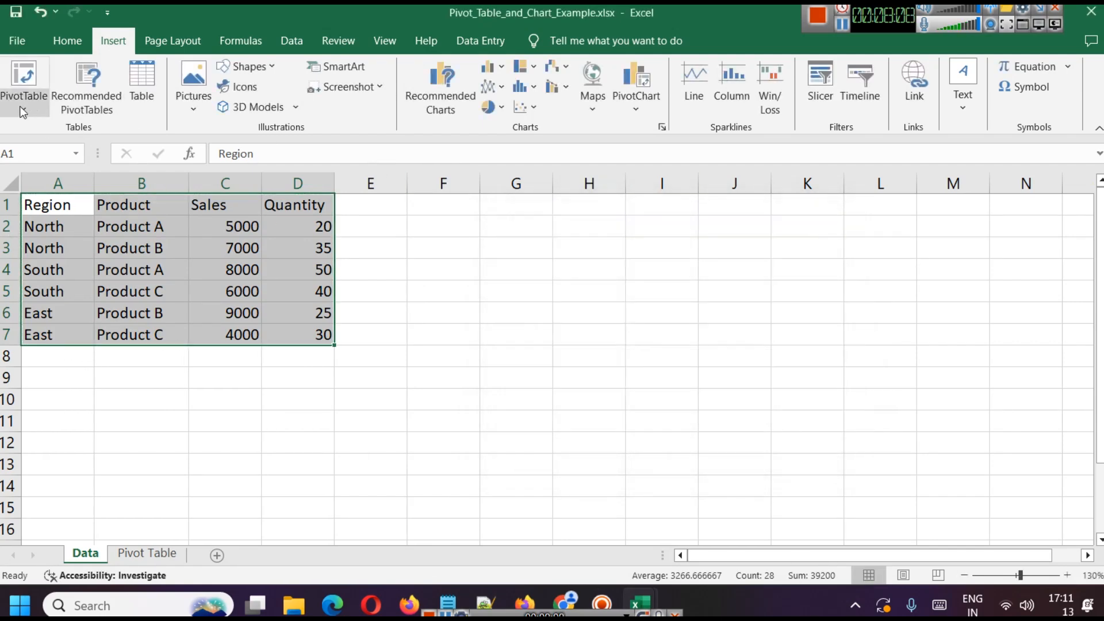
Insert a PivotTable from the range Data!$A$1:$D$7 on a new worksheet and move that sheet after the Pivot Table sheet.
left_click(29, 112)
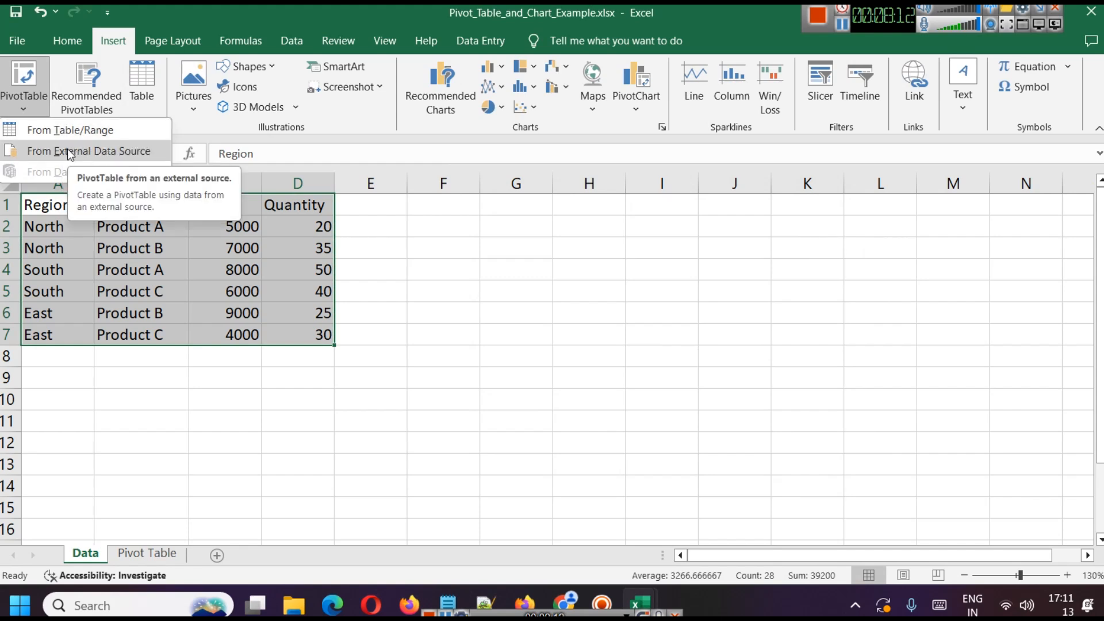
left_click(65, 131)
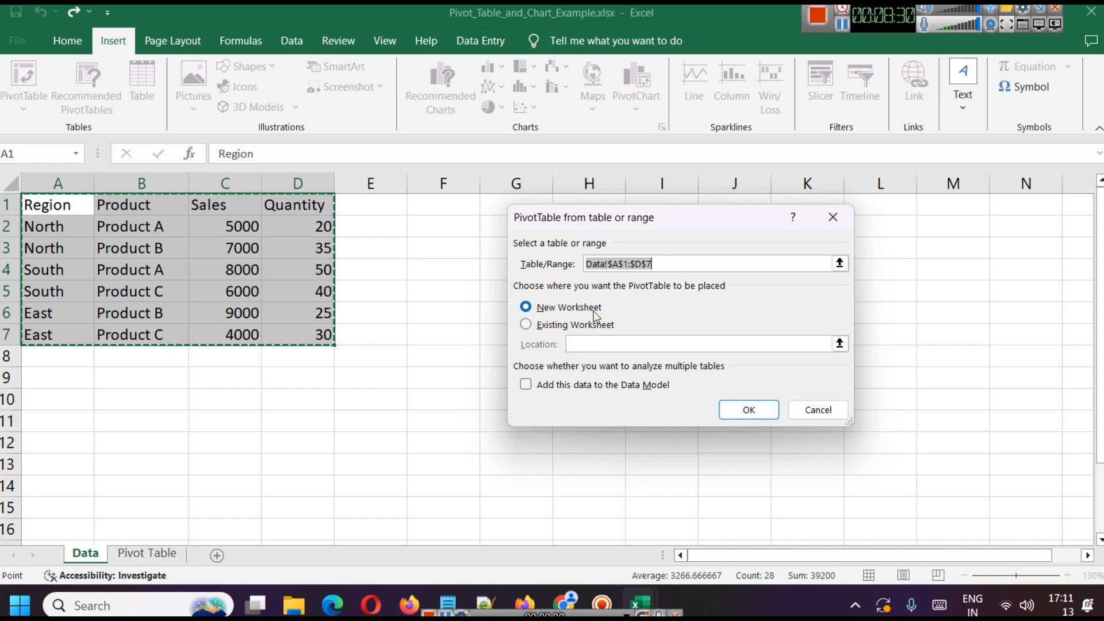
left_click(728, 409)
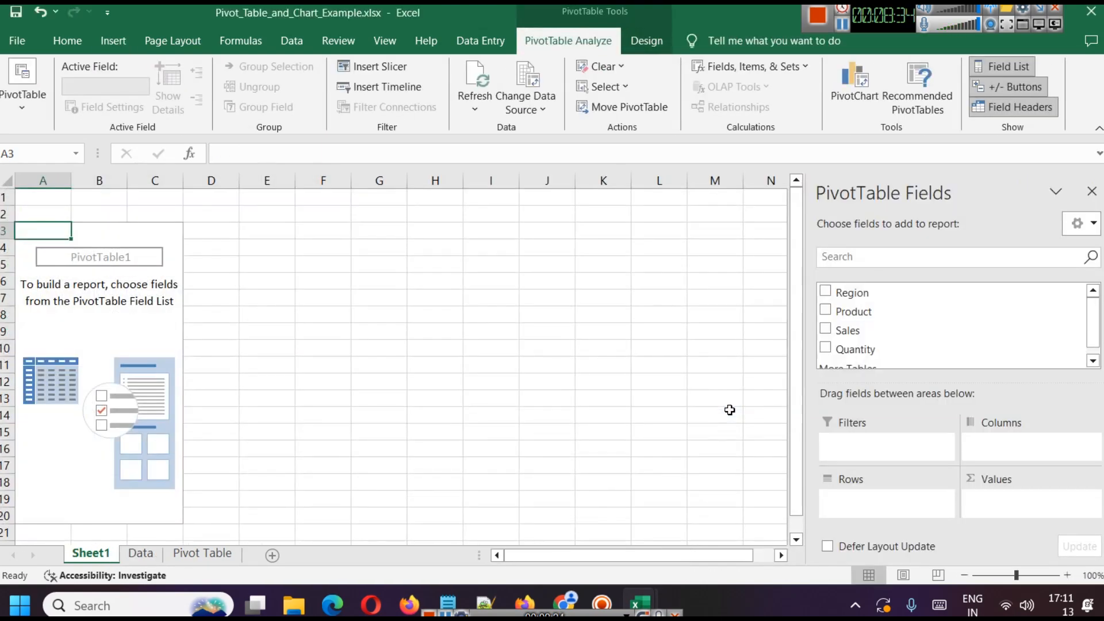
left_click_drag(107, 555, 263, 552)
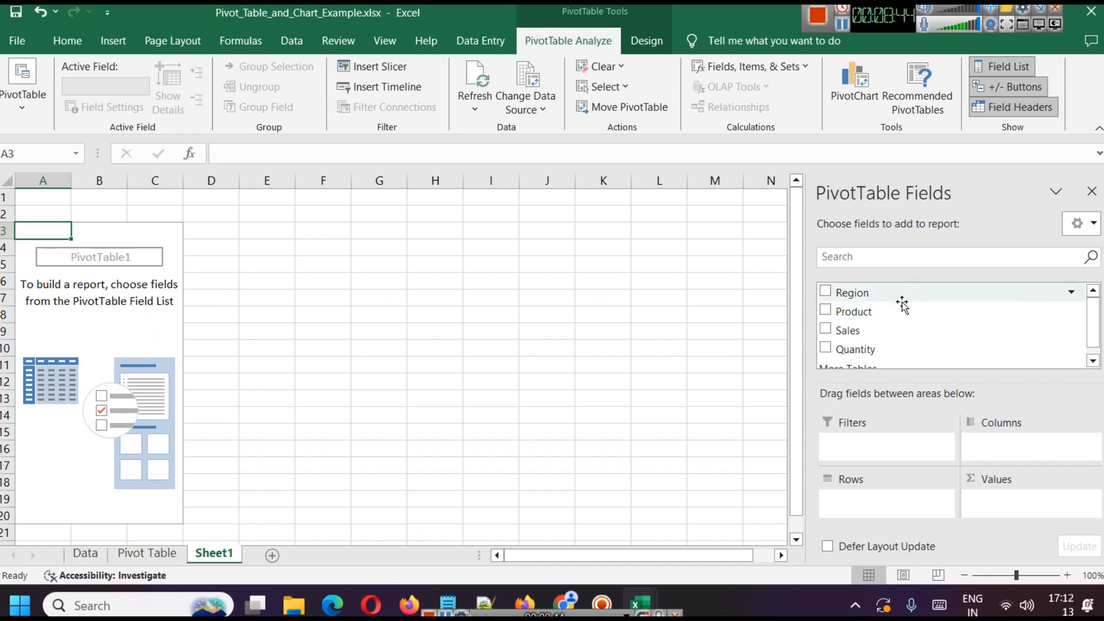
Add Region as the pivot table's rows, with the sums of Sales and Quantity as its values.
left_click(825, 292)
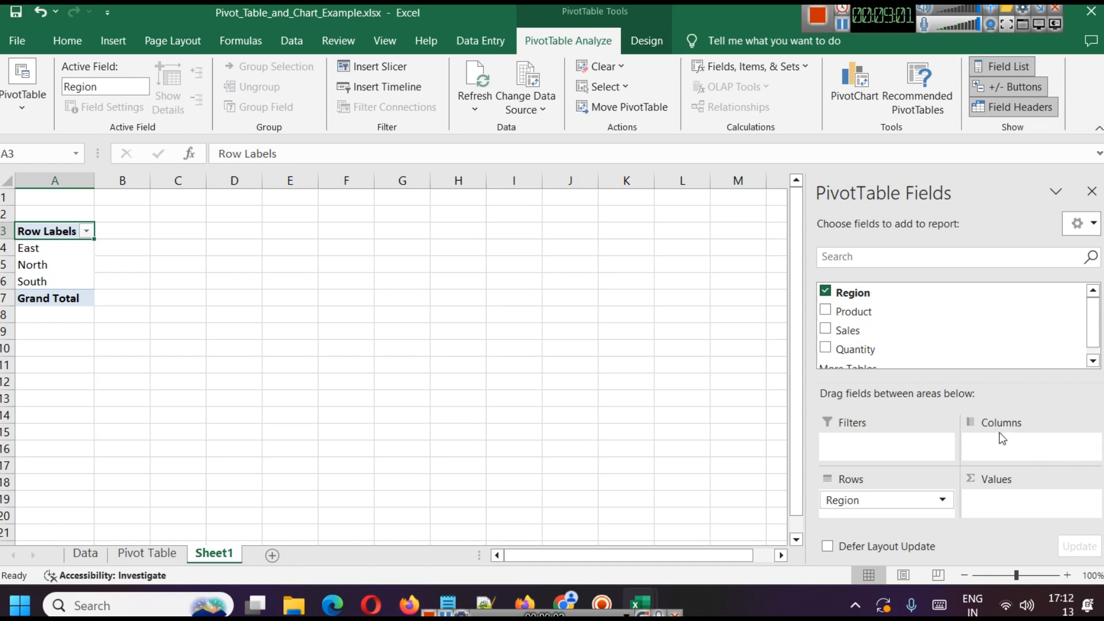
scroll(954, 443, "down", 1)
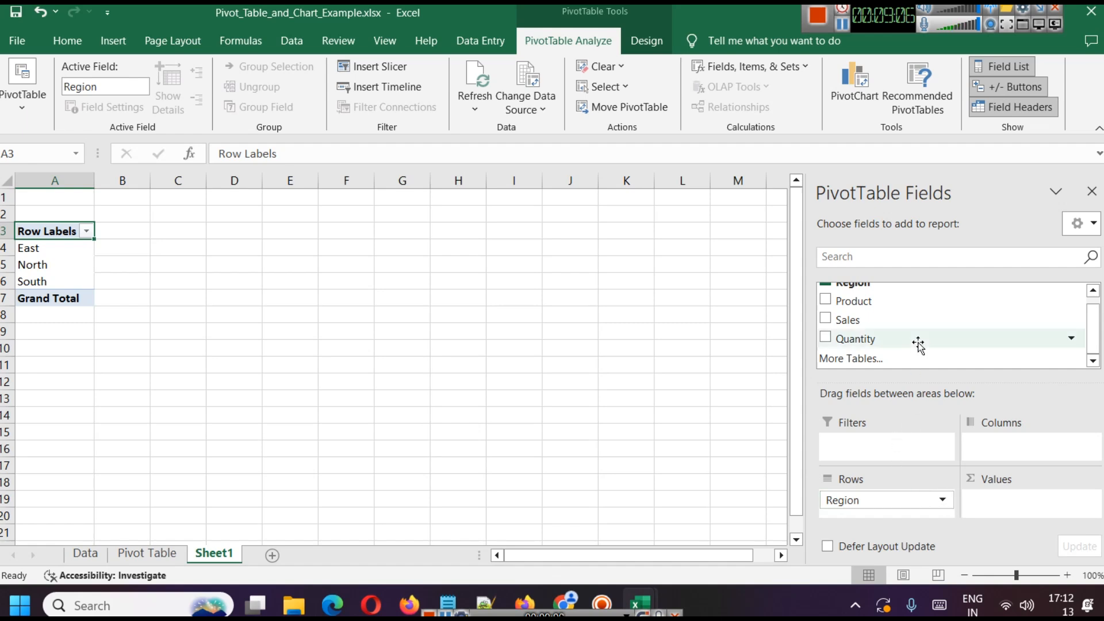
scroll(919, 345, "up", 1)
left_click(825, 328)
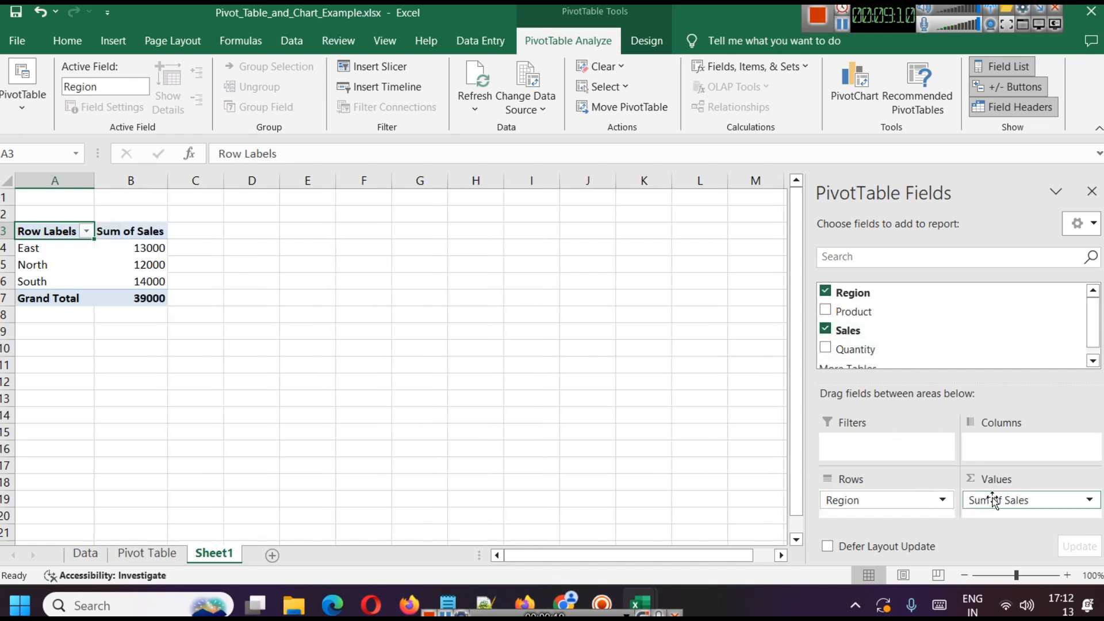
left_click(825, 348)
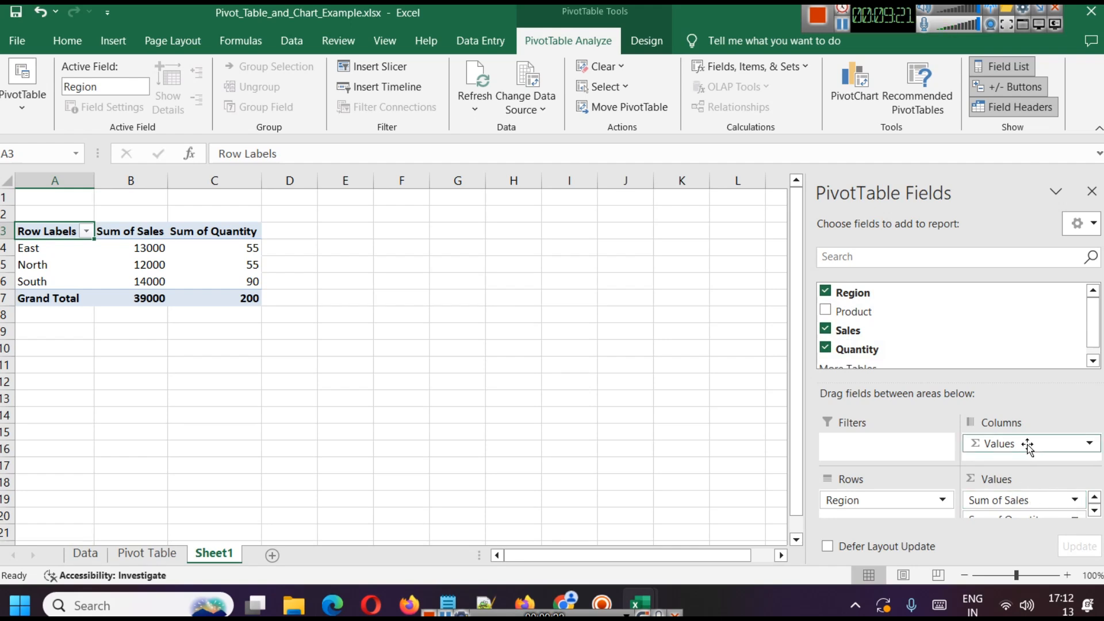
left_click(1089, 443)
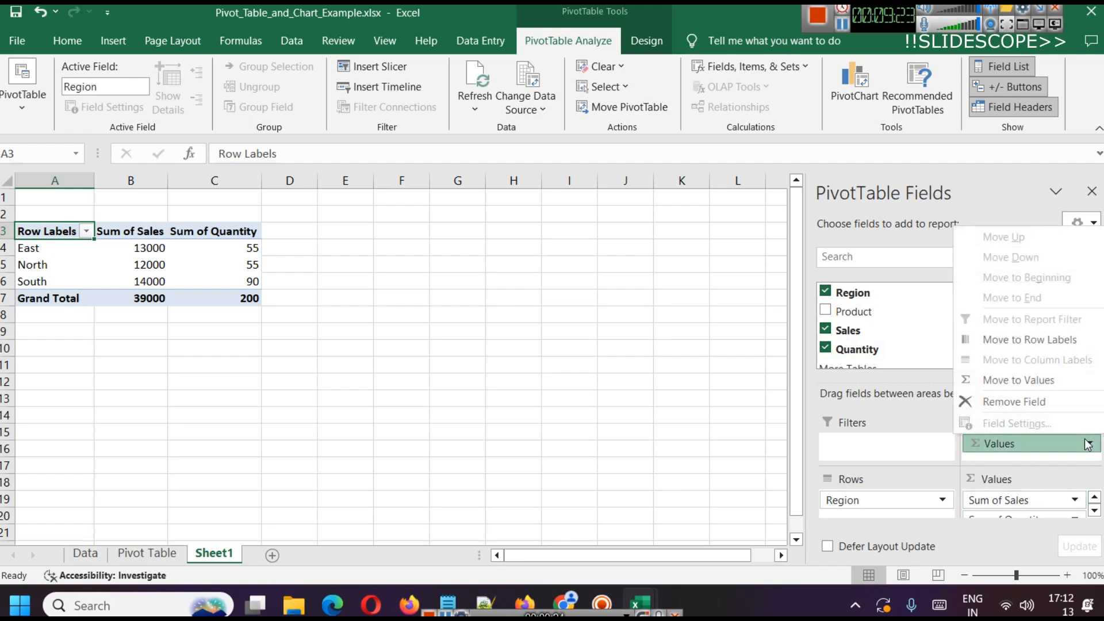
left_click(1088, 443)
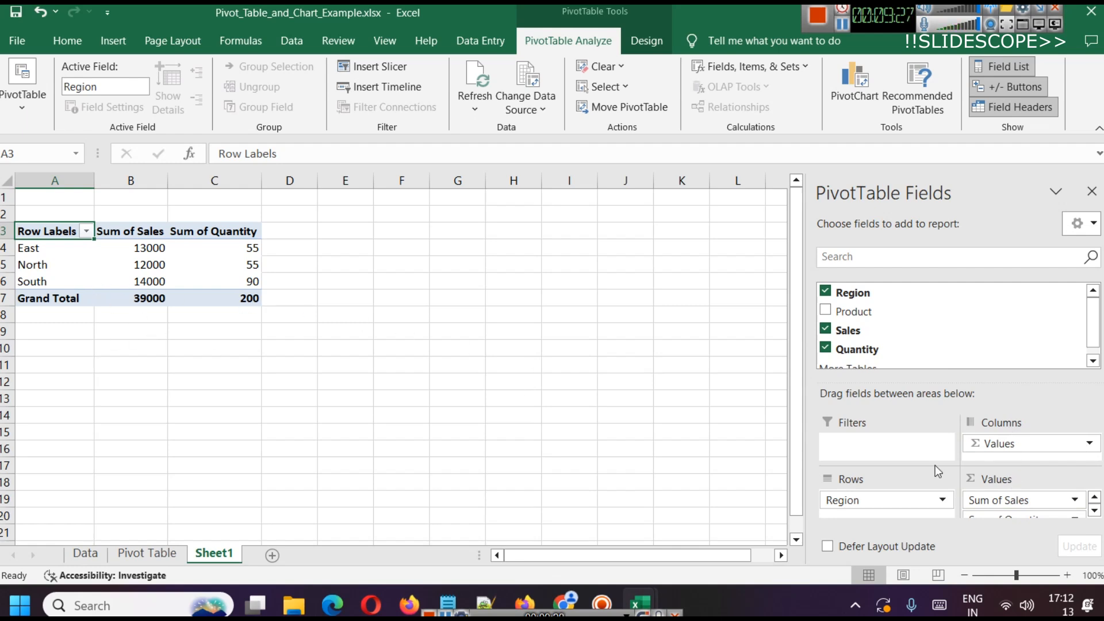
scroll(1074, 509, "down", 1)
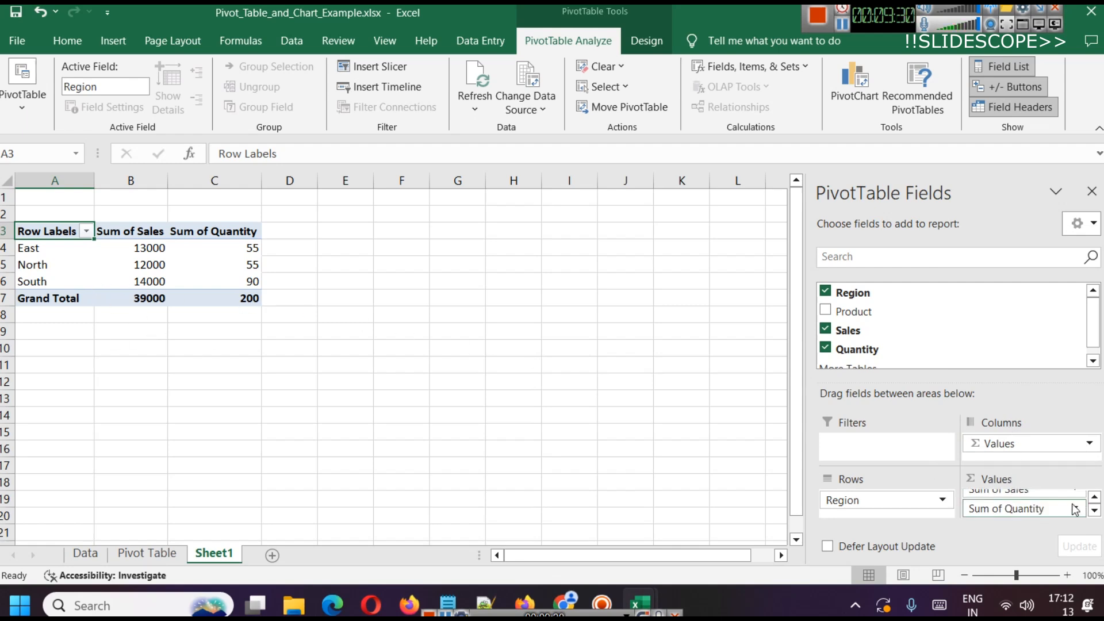
scroll(1074, 509, "up", 1)
scroll(1074, 509, "down", 1)
scroll(1075, 515, "up", 1)
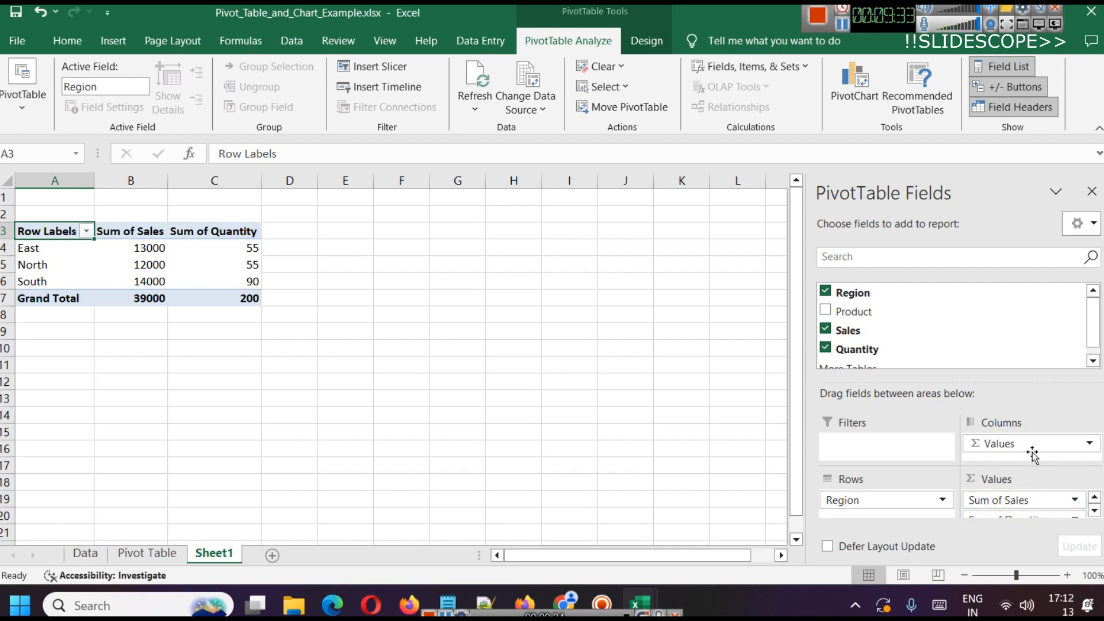
Reorder the pivot table's value fields so that Sum of Quantity comes before Sum of Sales.
left_click(1019, 577)
left_click_drag(1019, 575, 1014, 575)
left_click(1078, 504)
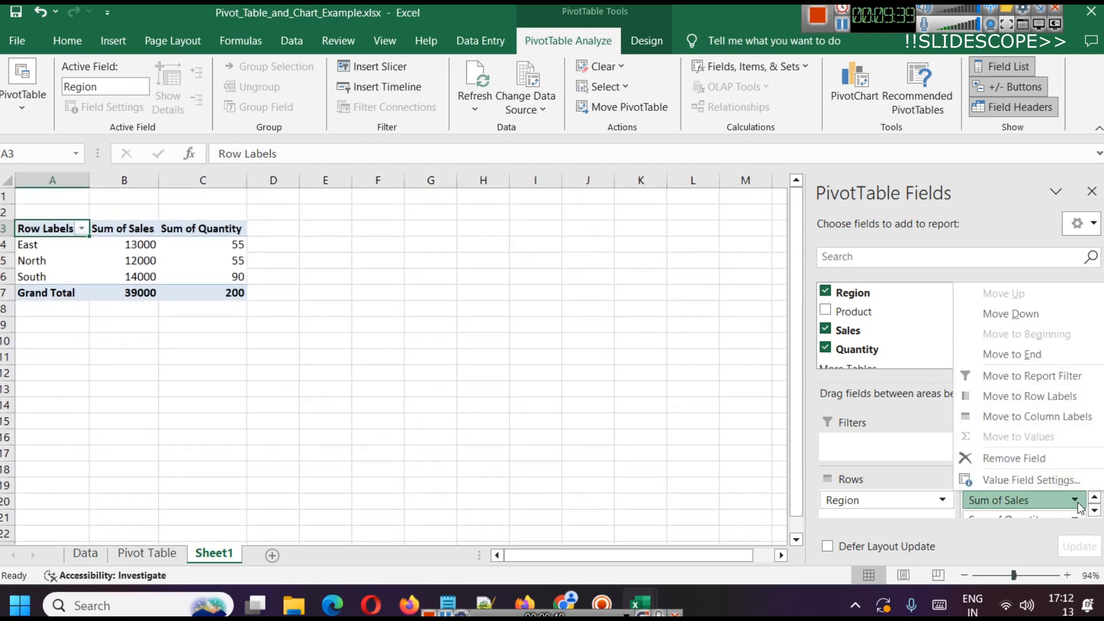
left_click(1075, 502)
left_click(1046, 501)
left_click(1029, 500)
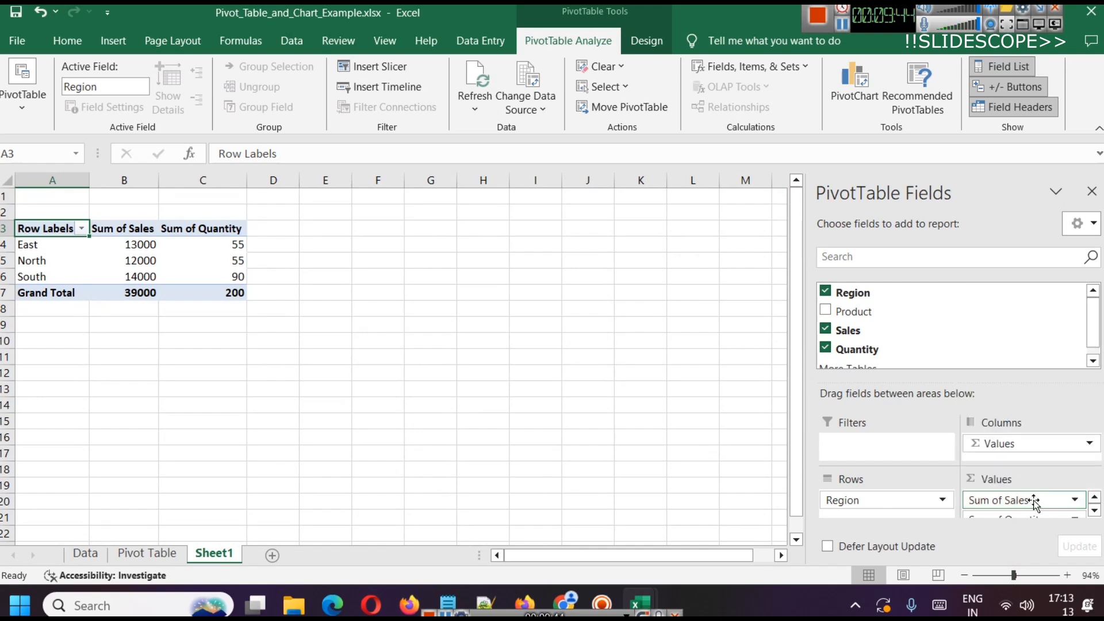
left_click_drag(1052, 500, 1019, 493)
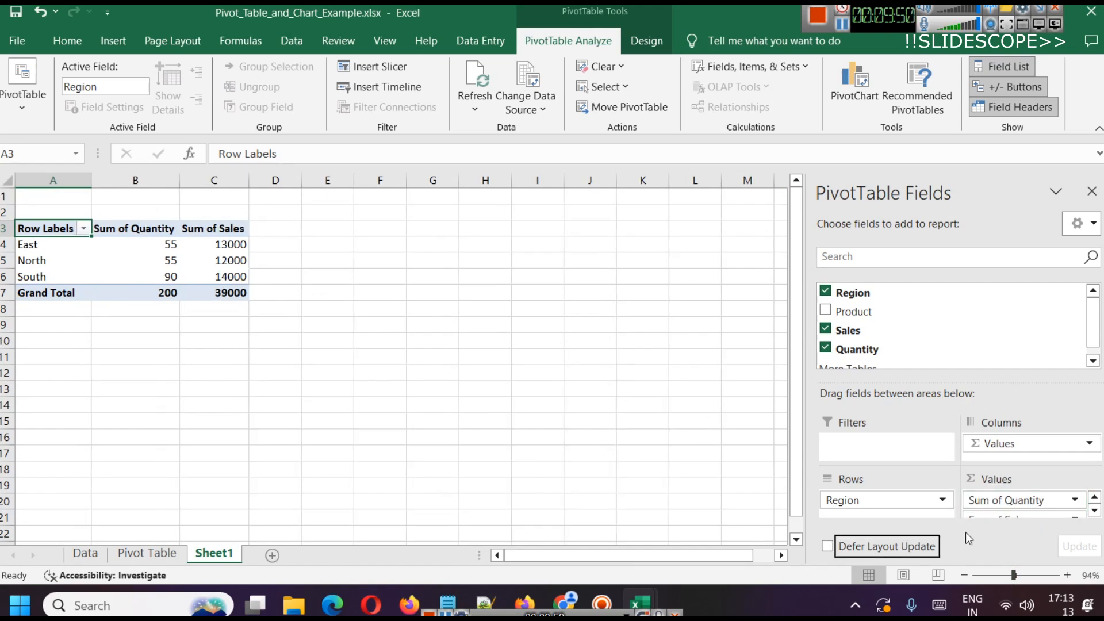
Change the pivot table's Quantity value field to be summarized by Average.
left_click(1075, 500)
left_click(1076, 503)
left_click(1001, 501)
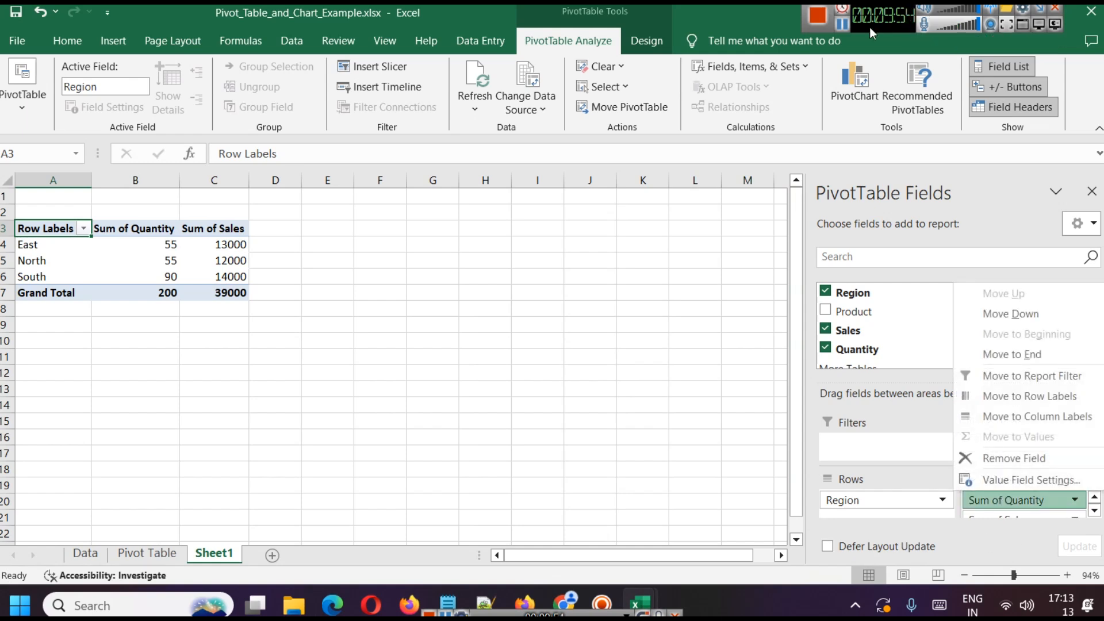
left_click(996, 295)
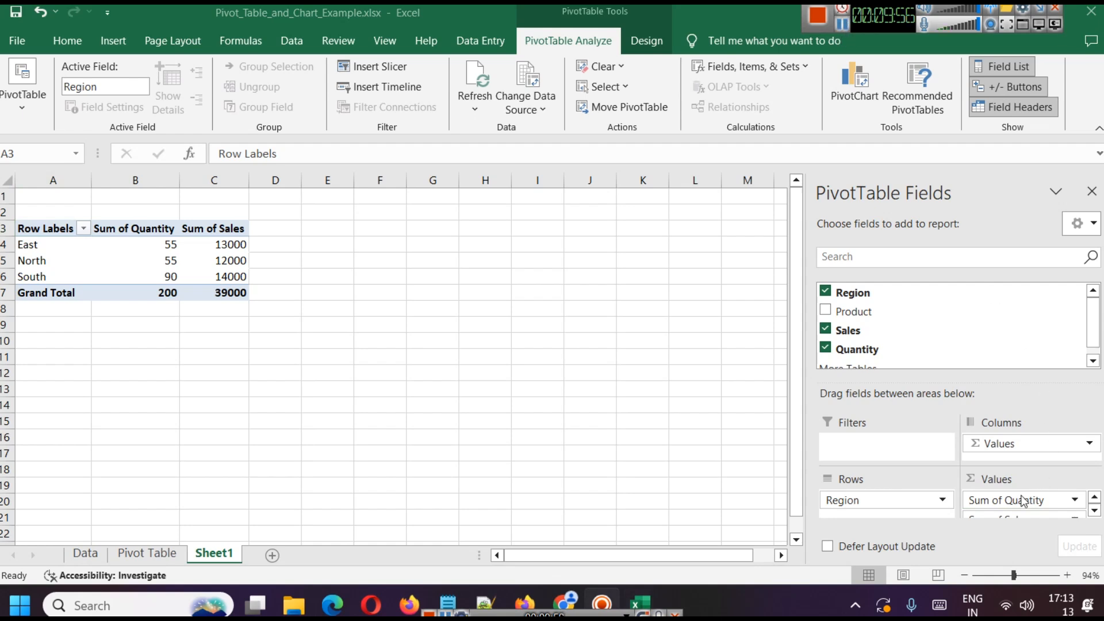
left_click(1002, 503)
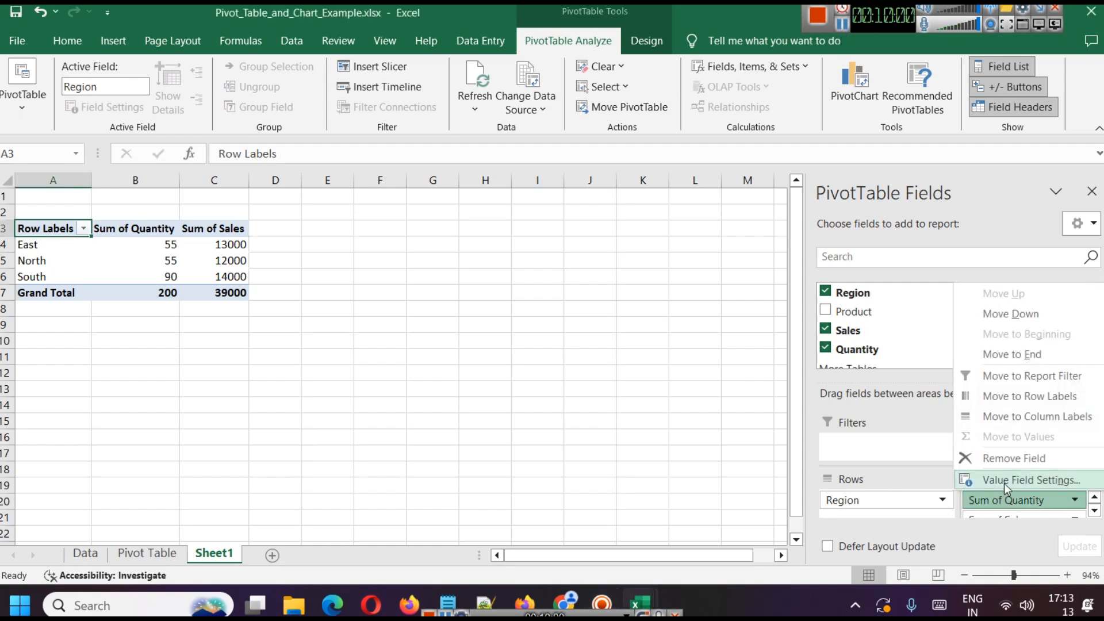
left_click(1004, 483)
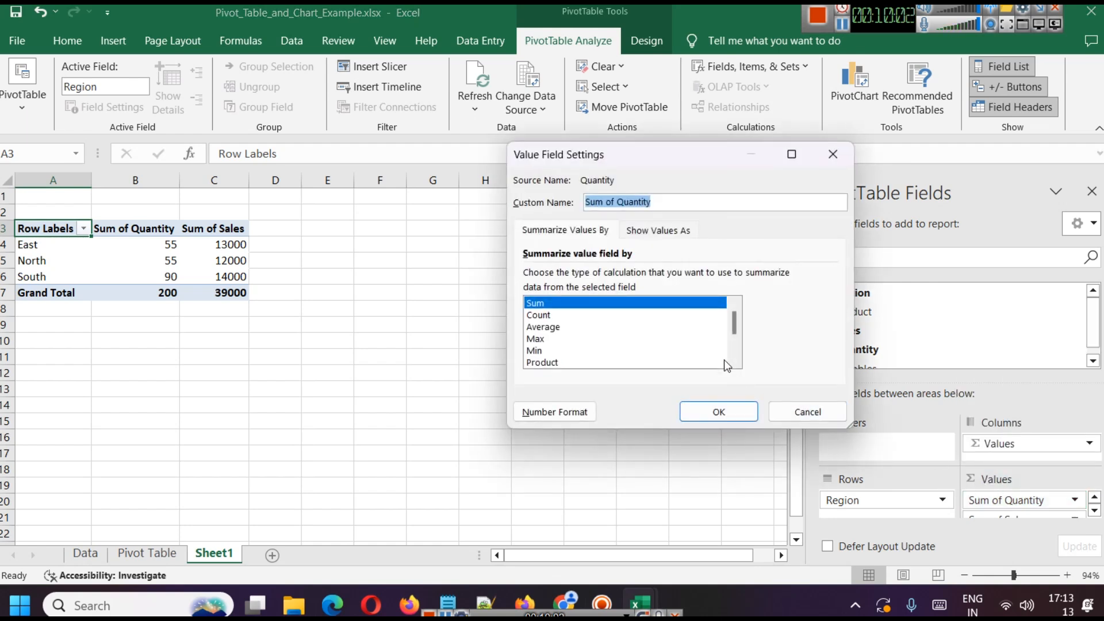
left_click(552, 327)
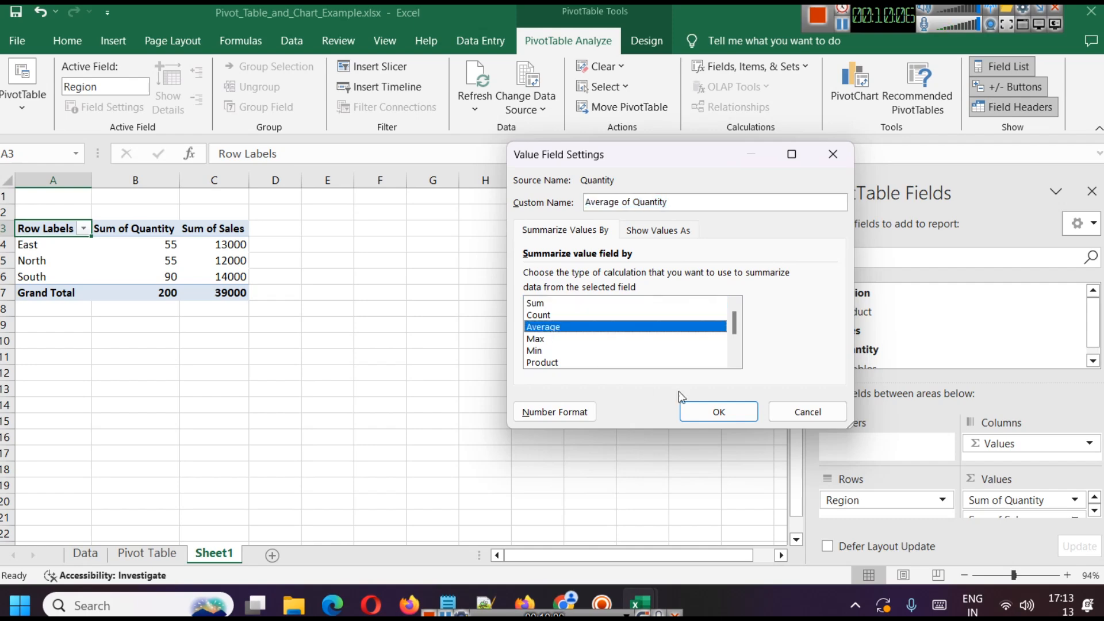
left_click(696, 411)
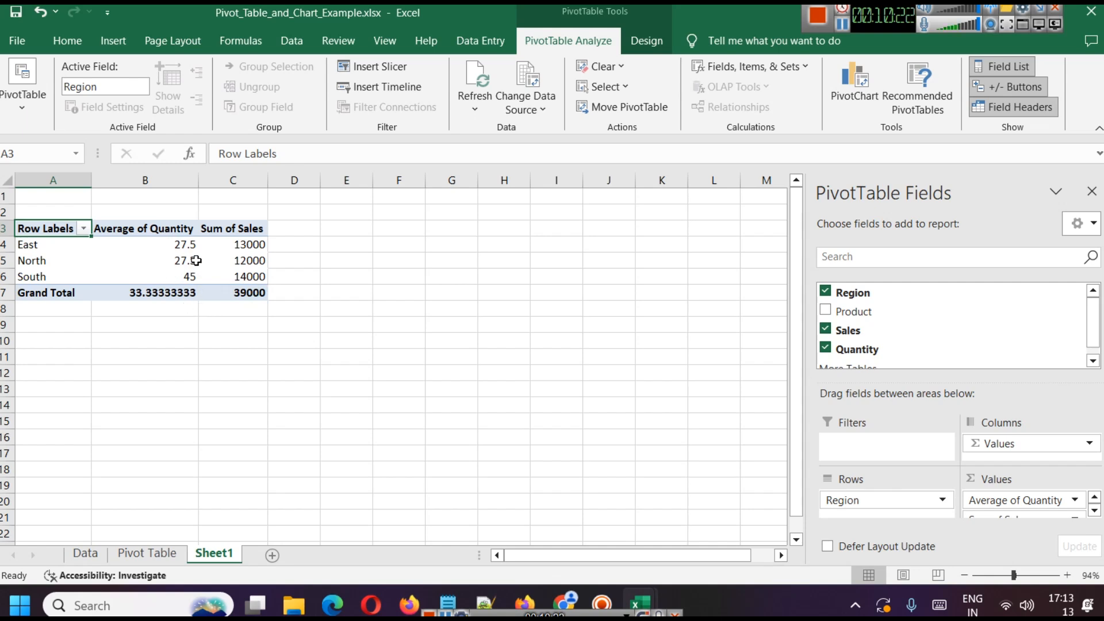
Change the pivot table's Sales value field to be summarized by Count.
mouse_move(243, 278)
scroll(1023, 501, "down", 1)
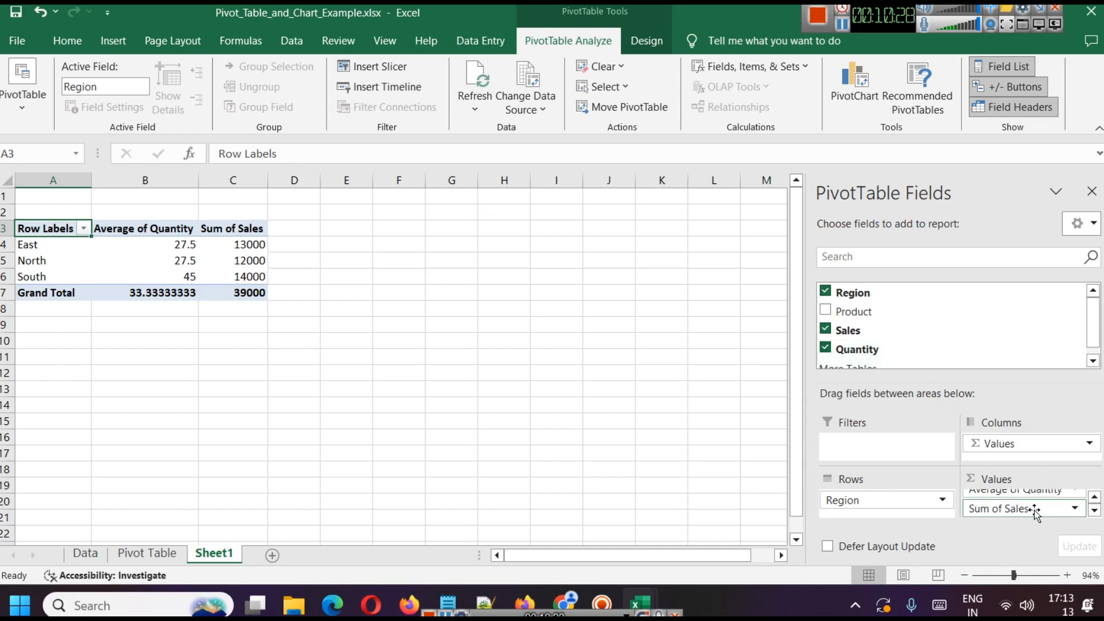
left_click(1036, 511)
left_click(1022, 489)
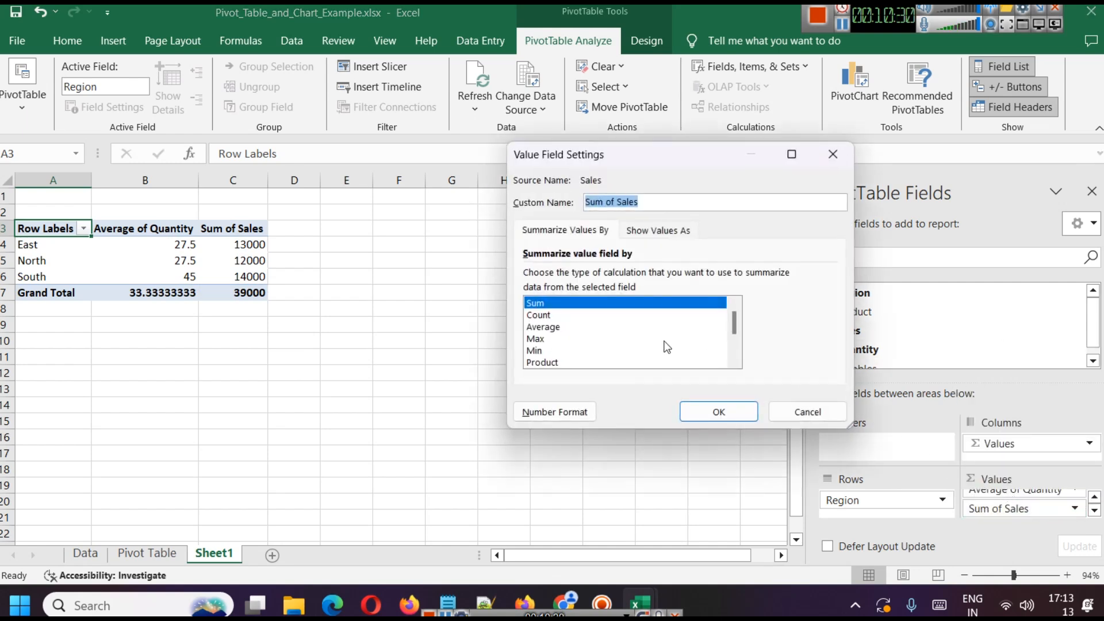
left_click(539, 315)
left_click(719, 412)
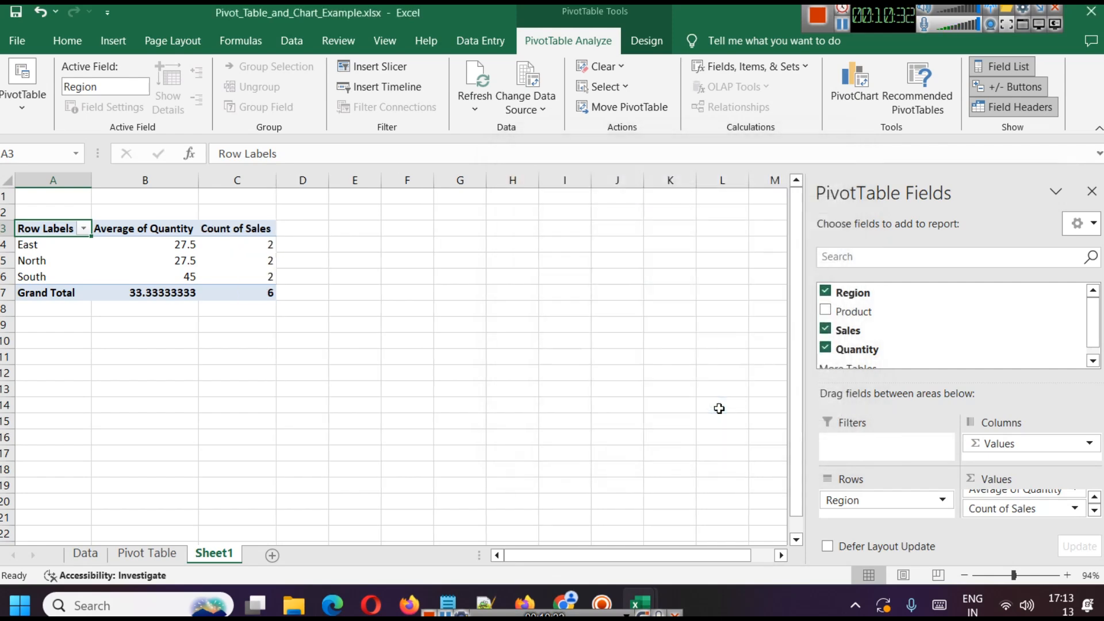
Set the pivot table's Sales value field back to being summarized by Sum.
left_click(993, 510)
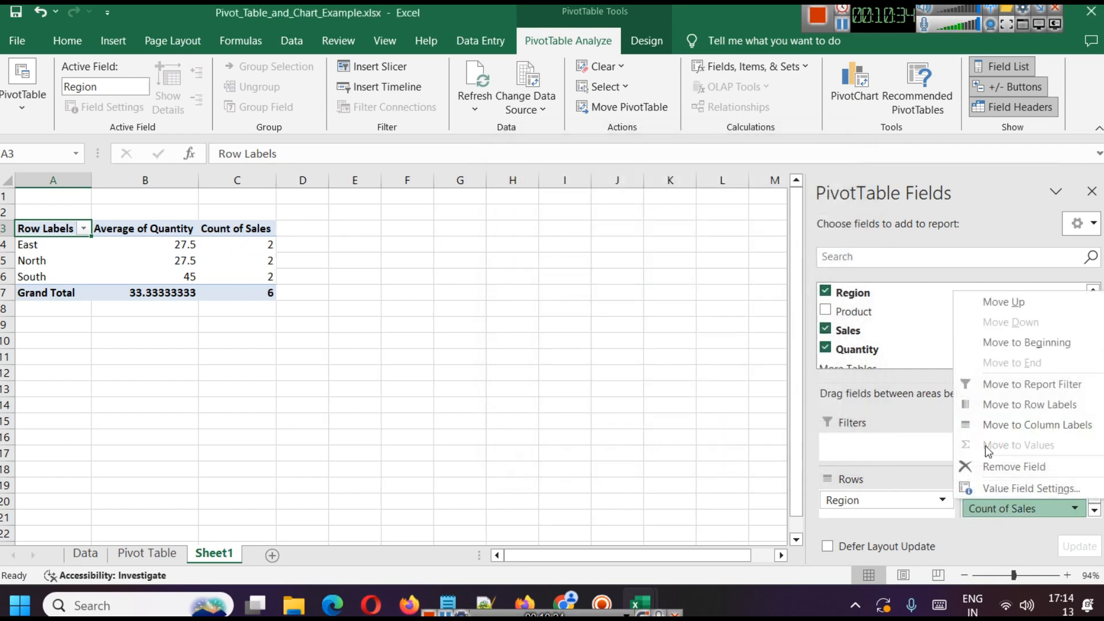
left_click(1012, 488)
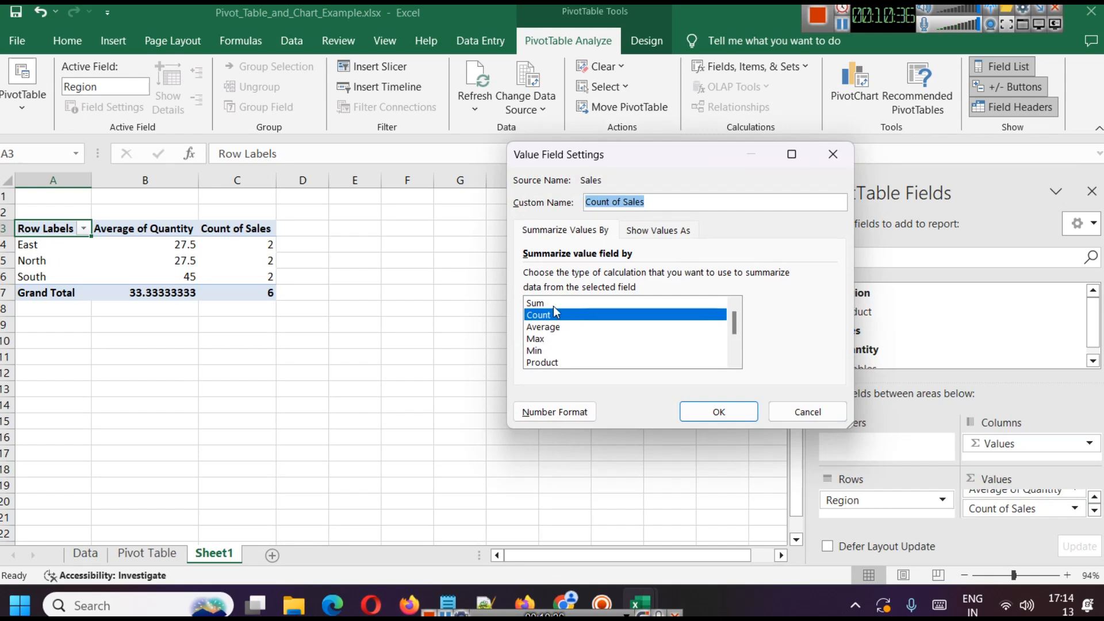
left_click(553, 305)
left_click(740, 410)
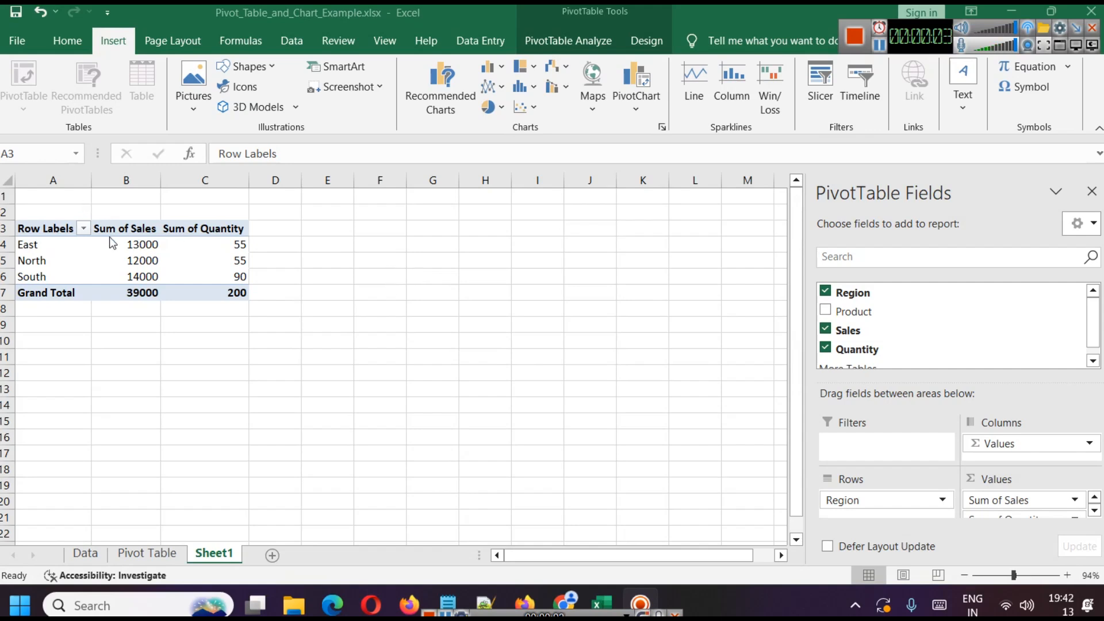
left_click(31, 223)
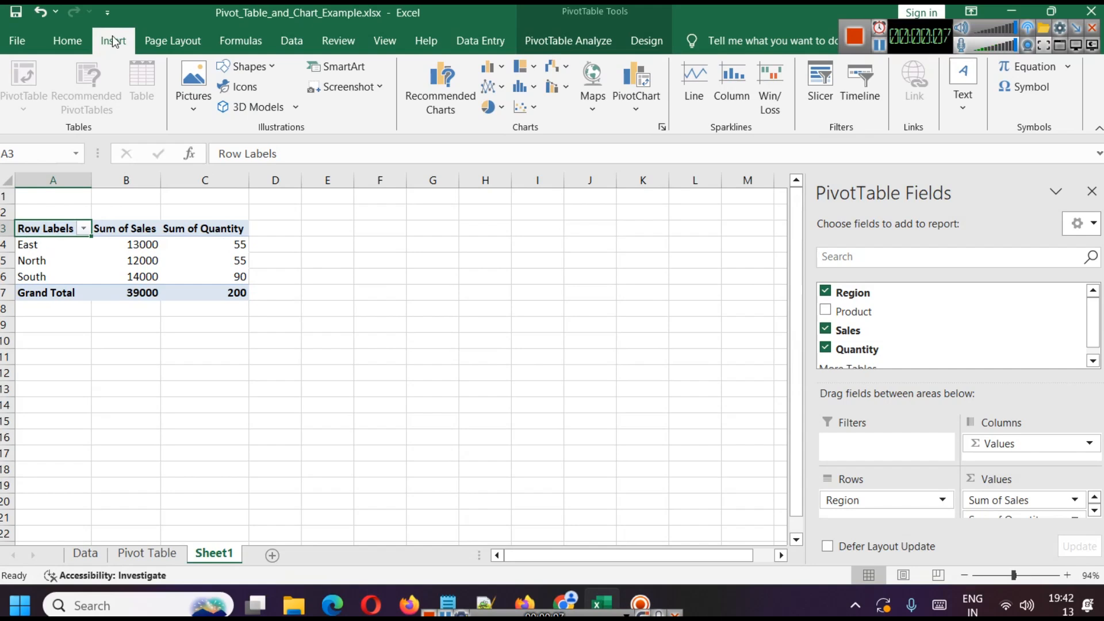
left_click(630, 95)
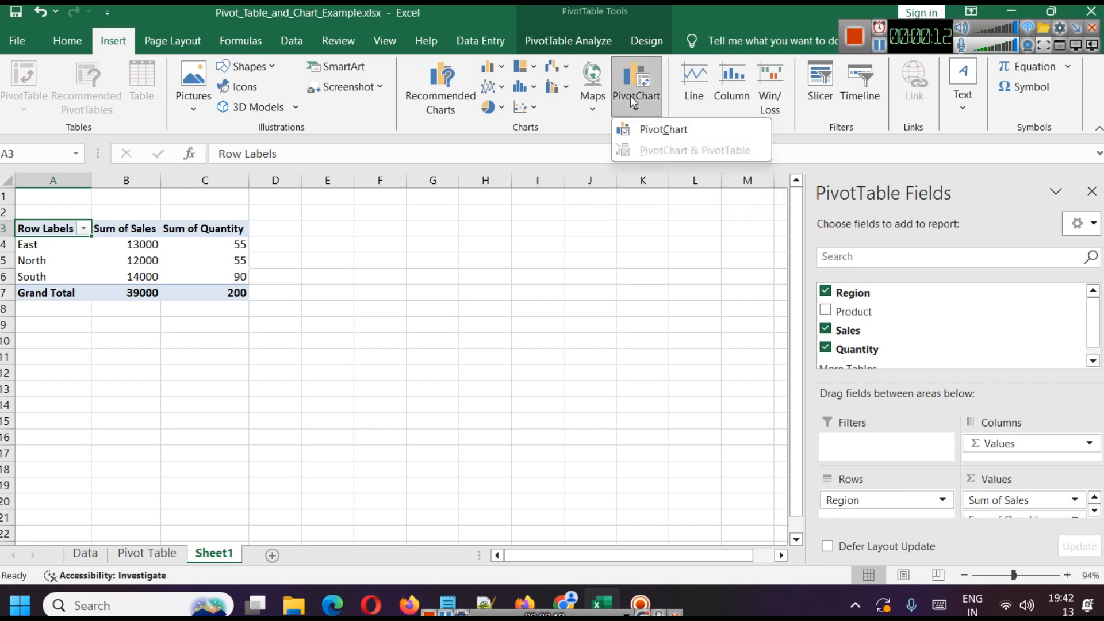
left_click(650, 130)
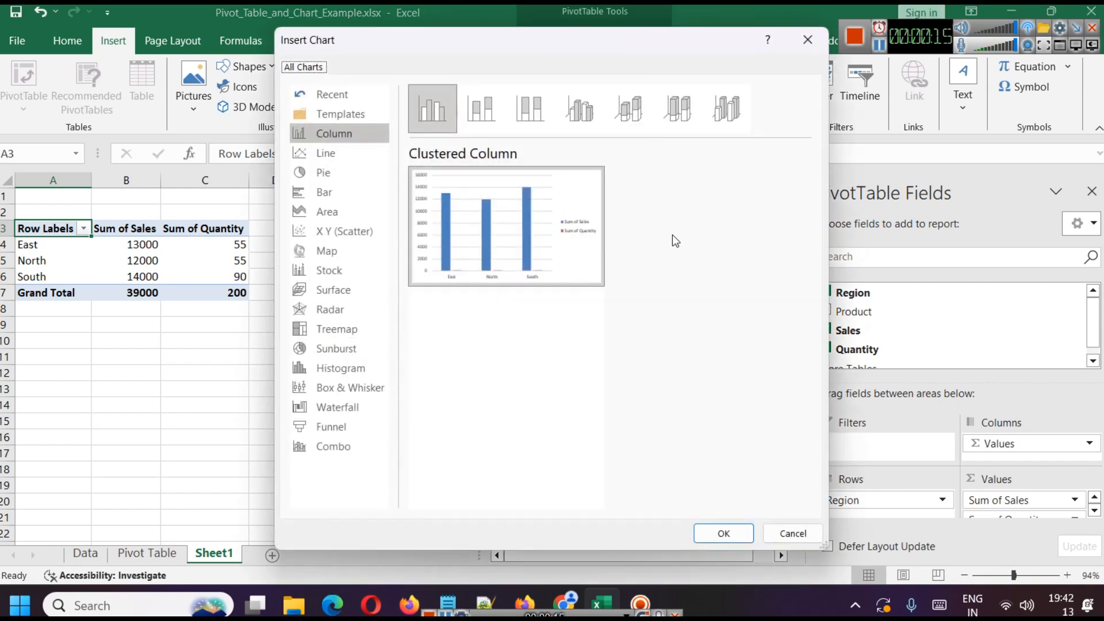
mouse_move(499, 284)
left_click(807, 40)
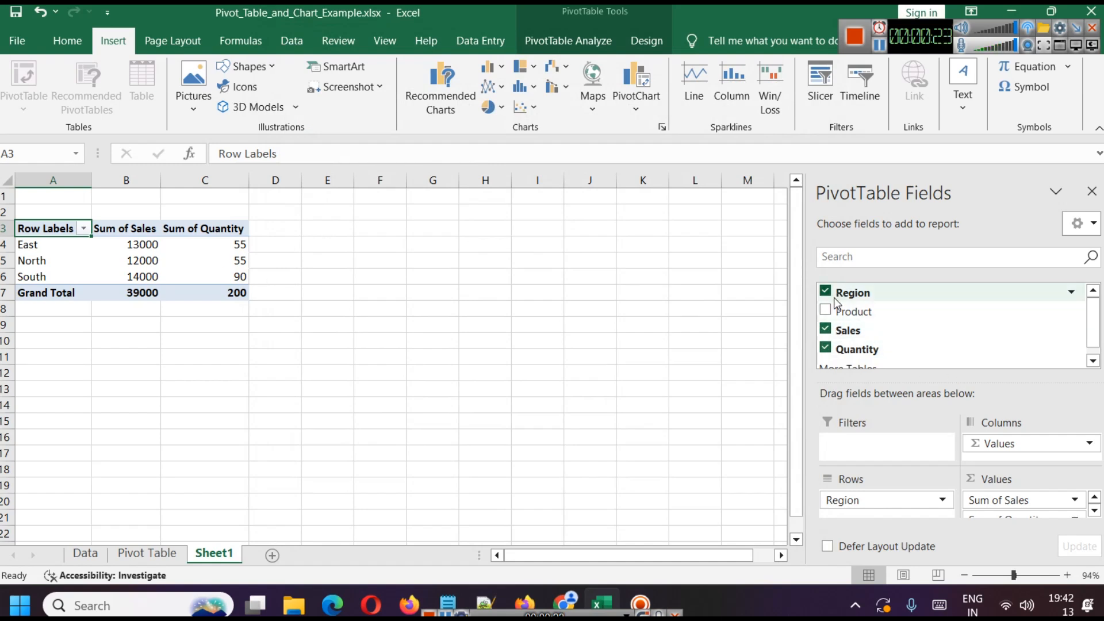
Remove Quantity from the pivot table, and insert a Clustered Bar PivotChart of sales by region beside the table.
left_click(827, 351)
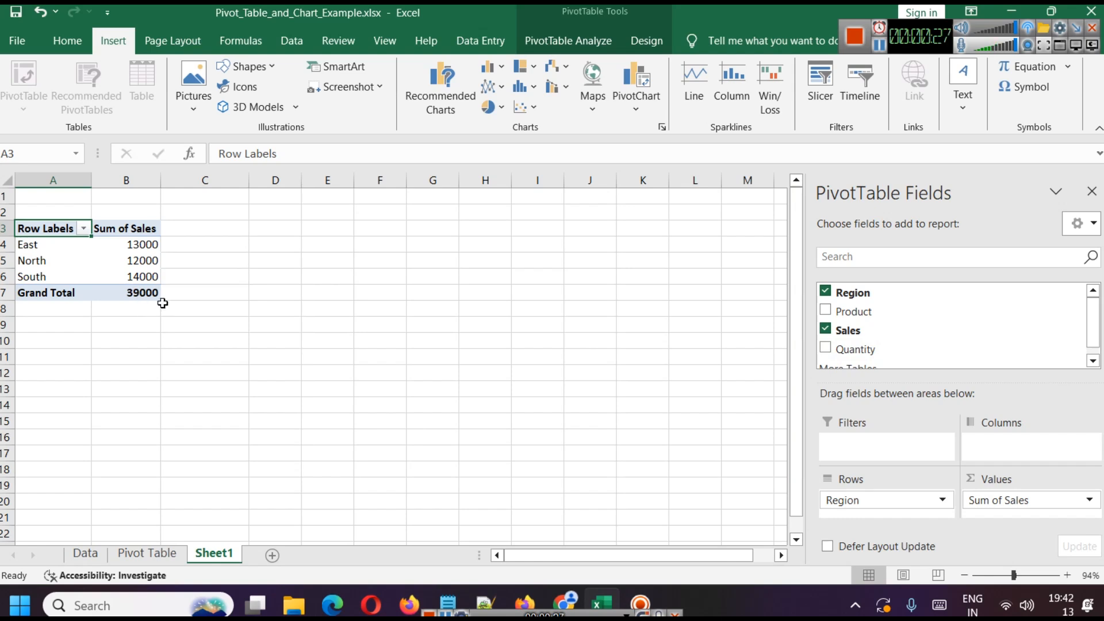
left_click(636, 102)
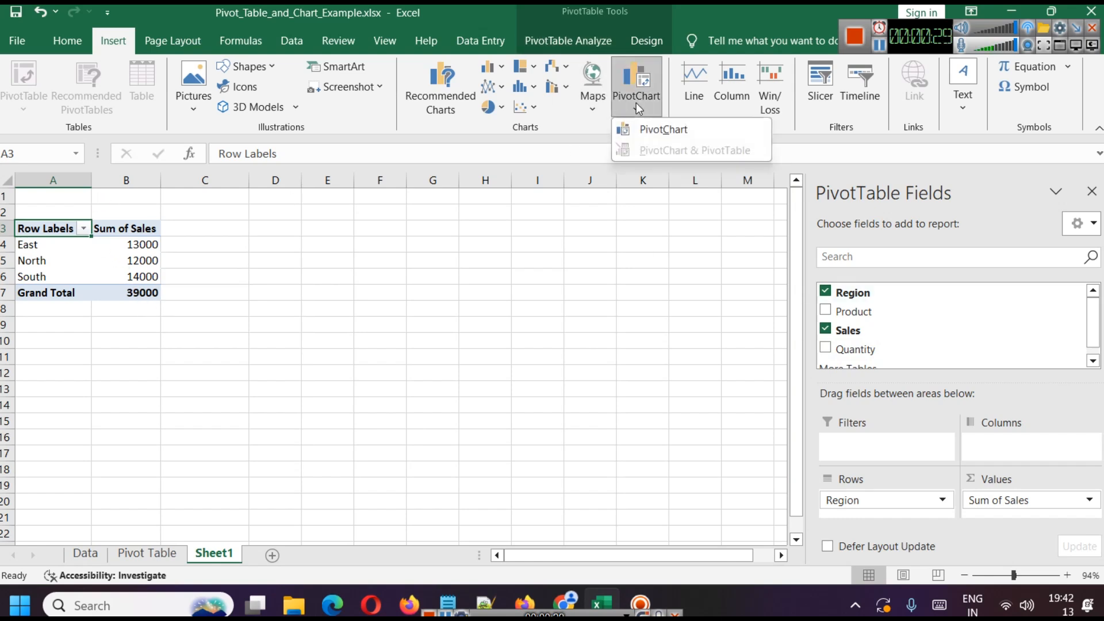
left_click(661, 129)
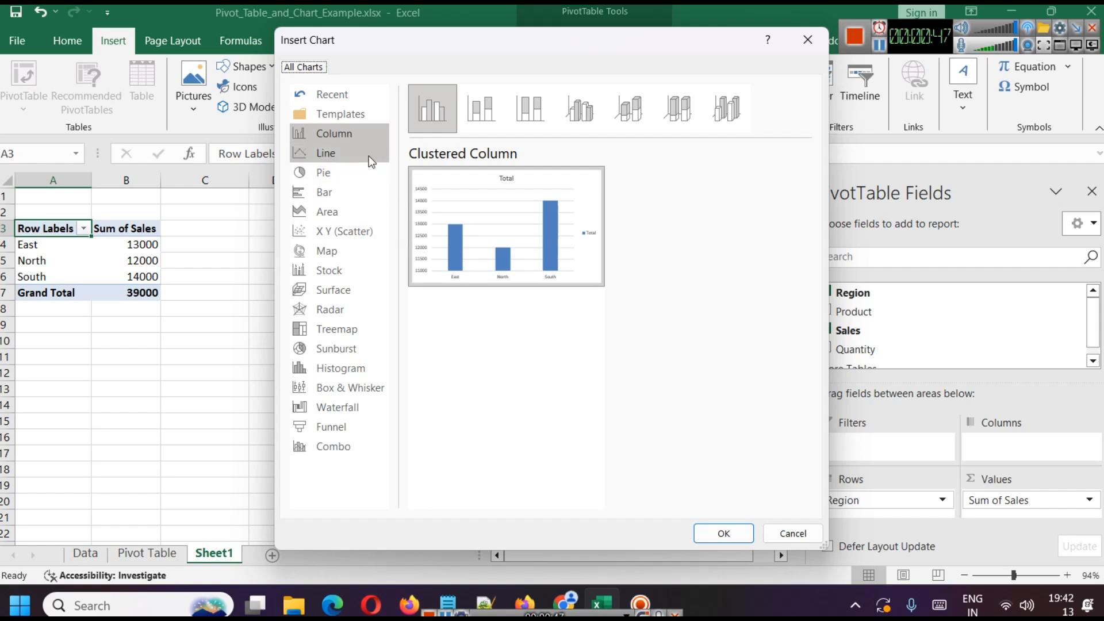
left_click(332, 171)
left_click(329, 153)
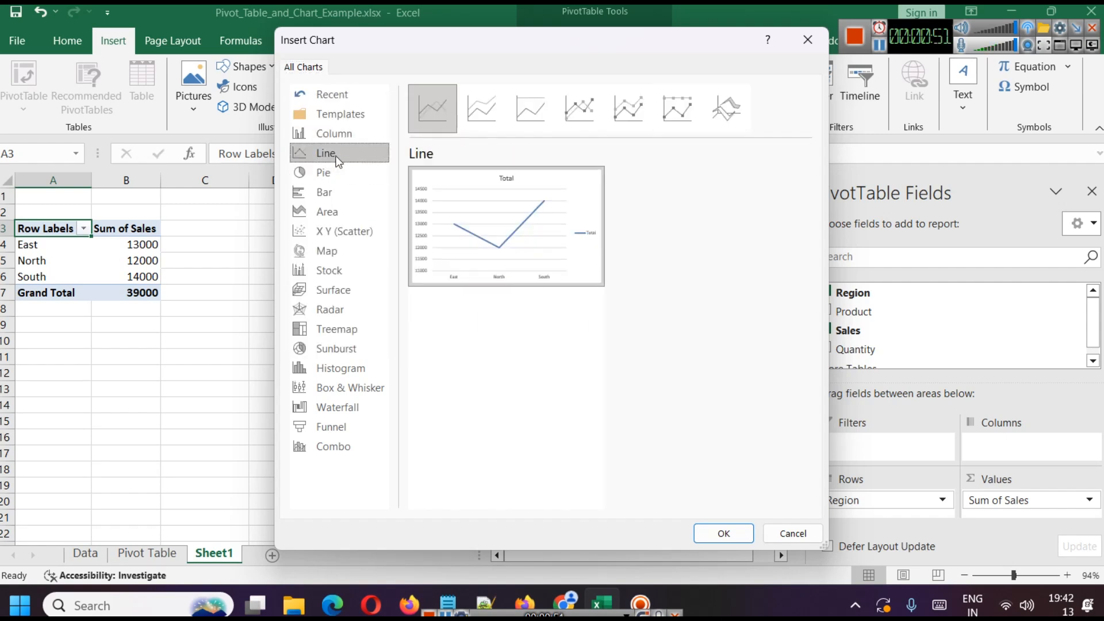
left_click(334, 192)
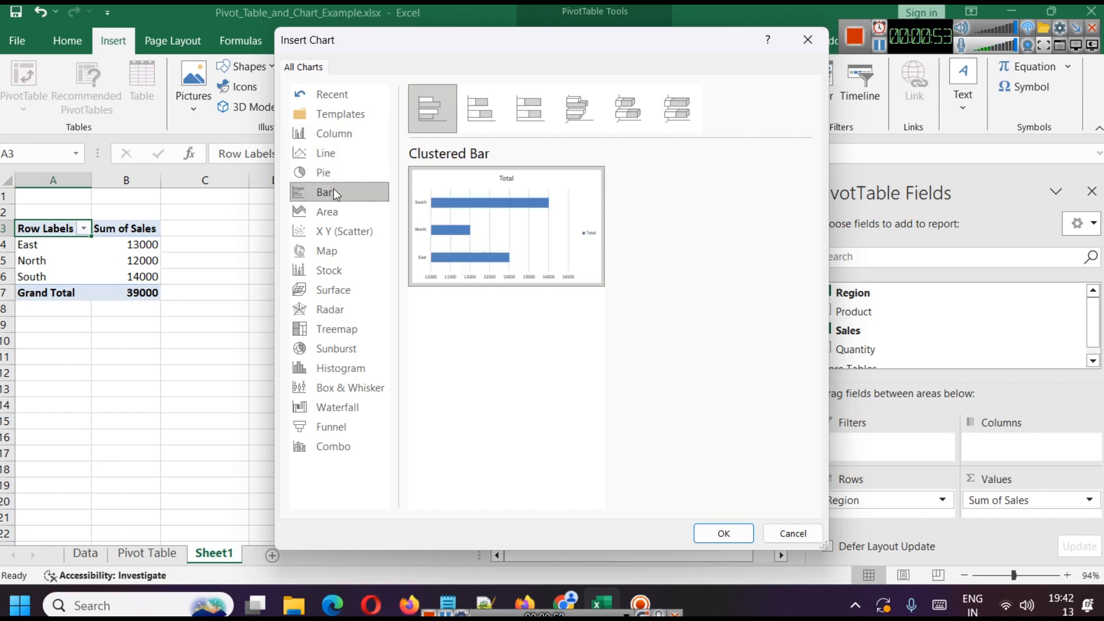
left_click(334, 134)
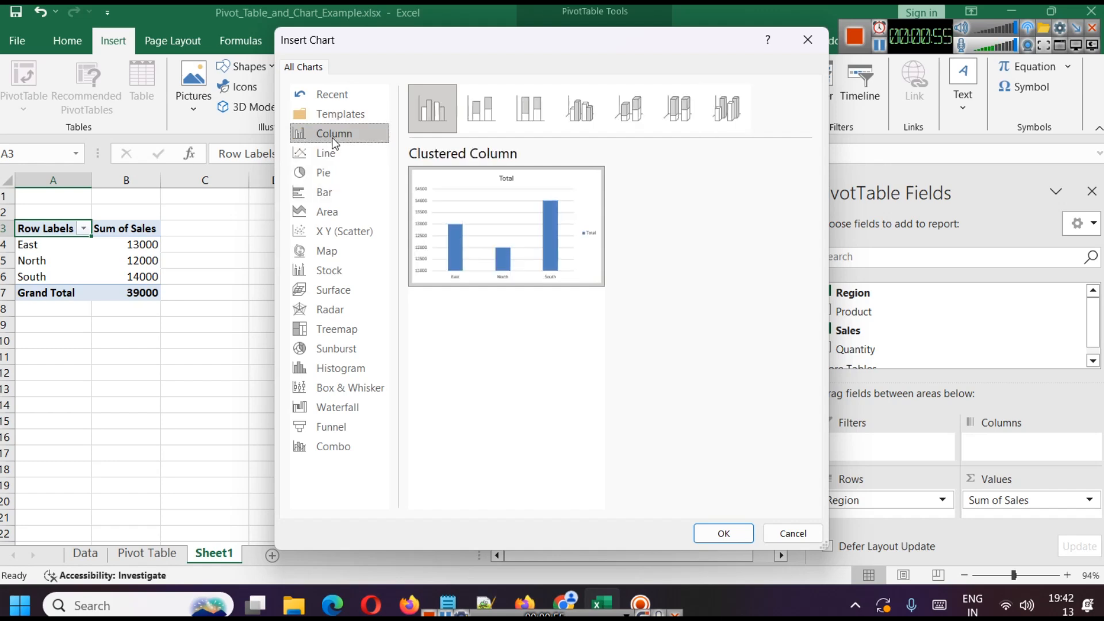
mouse_move(481, 260)
left_click(317, 194)
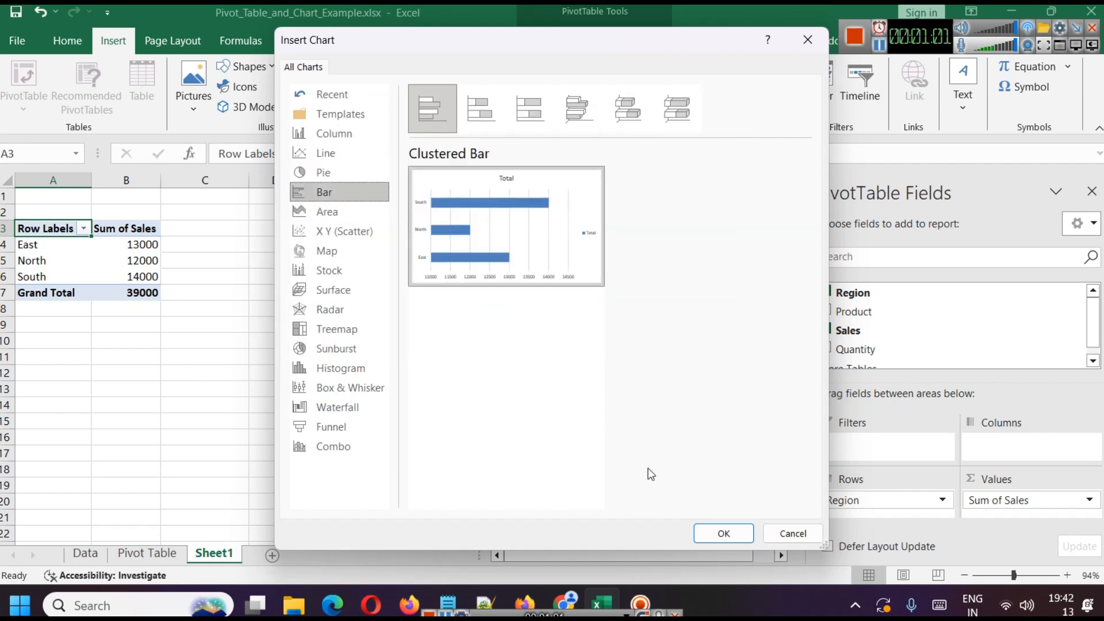
left_click(716, 532)
left_click_drag(505, 312, 542, 295)
left_click_drag(510, 340, 496, 346)
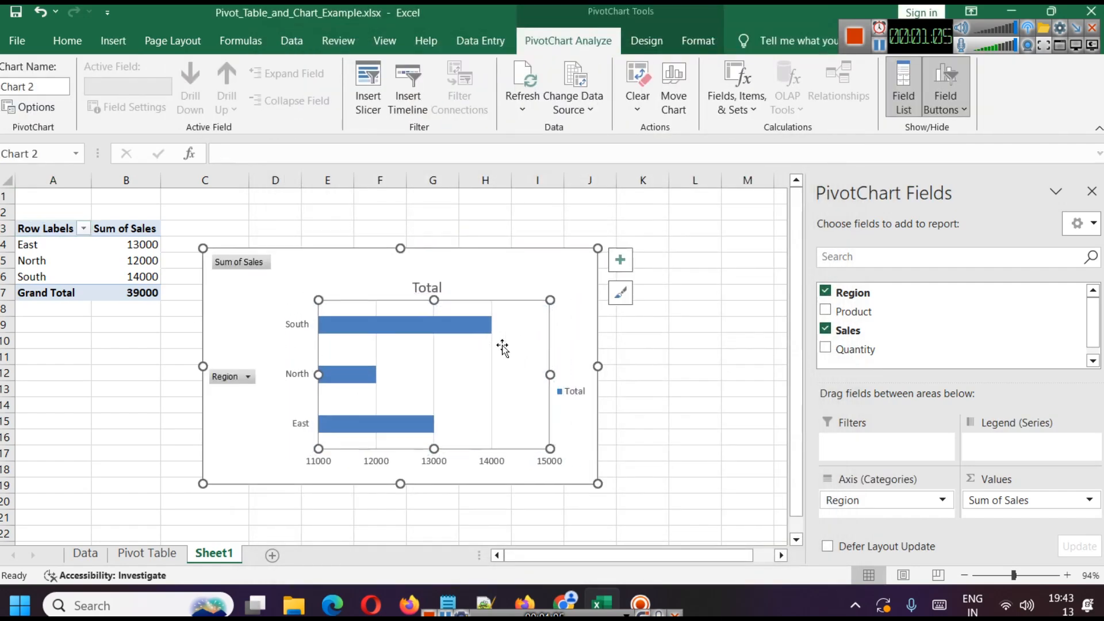
Change the pivot chart's title to "Regionwise Sales".
left_click(430, 289)
double_click(430, 291)
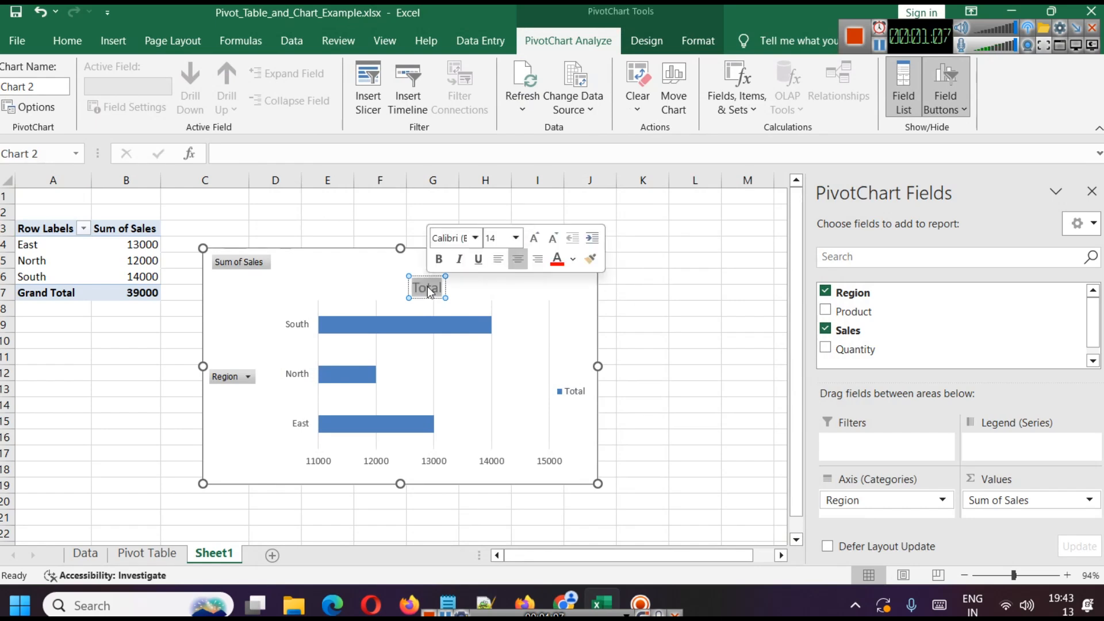
type("Region")
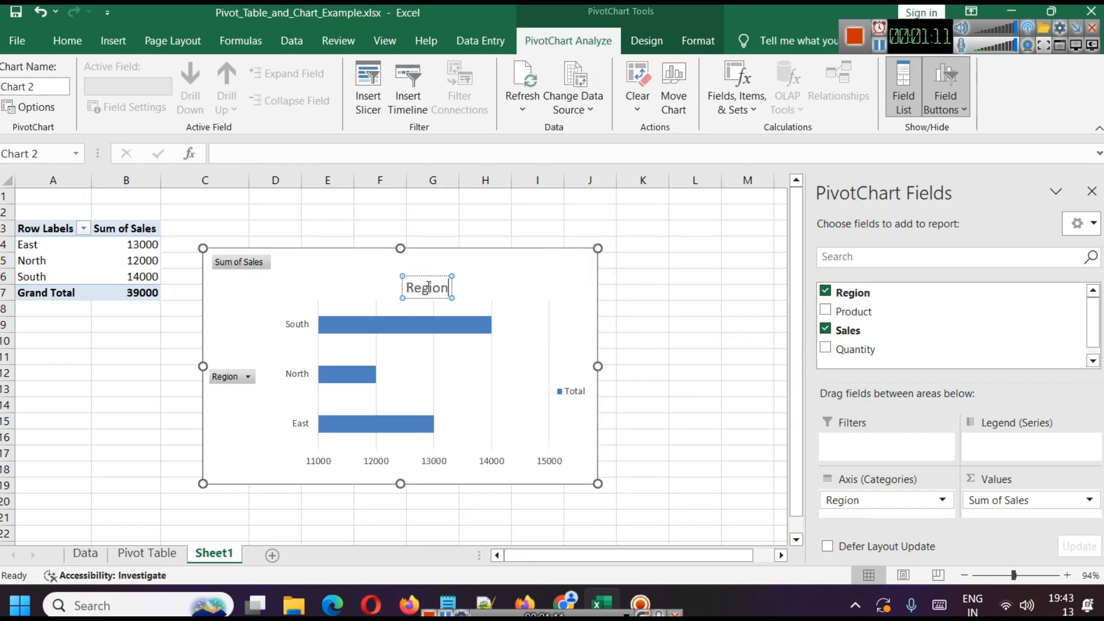
type("wise Sales")
left_click(626, 304)
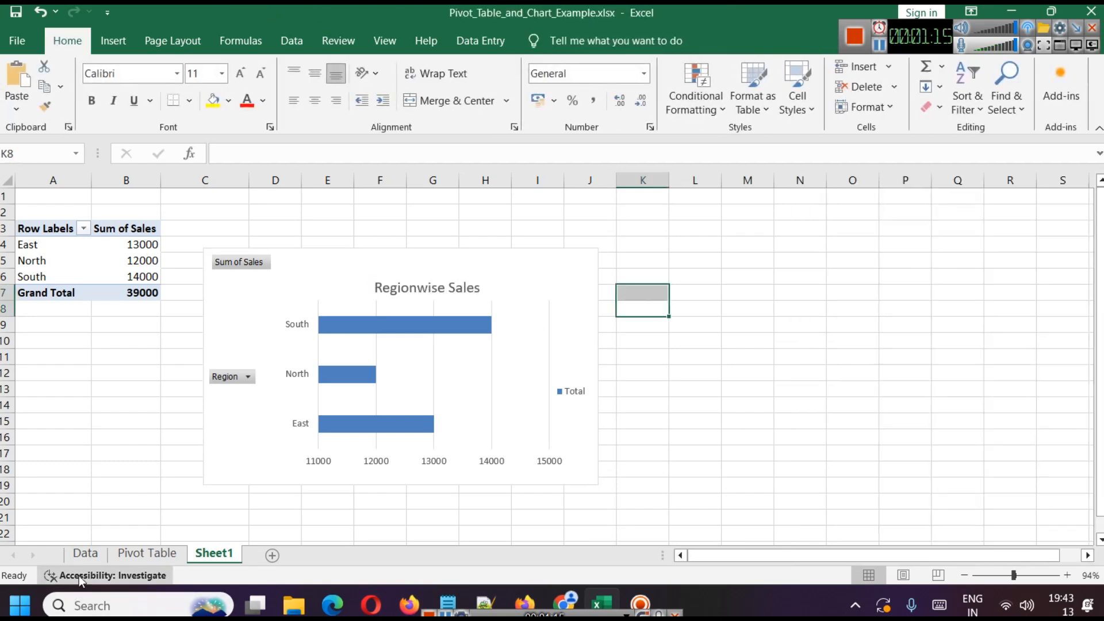
Add Quantity to the pivot chart's values and move the chart clear of the pivot table's columns.
left_click(85, 553)
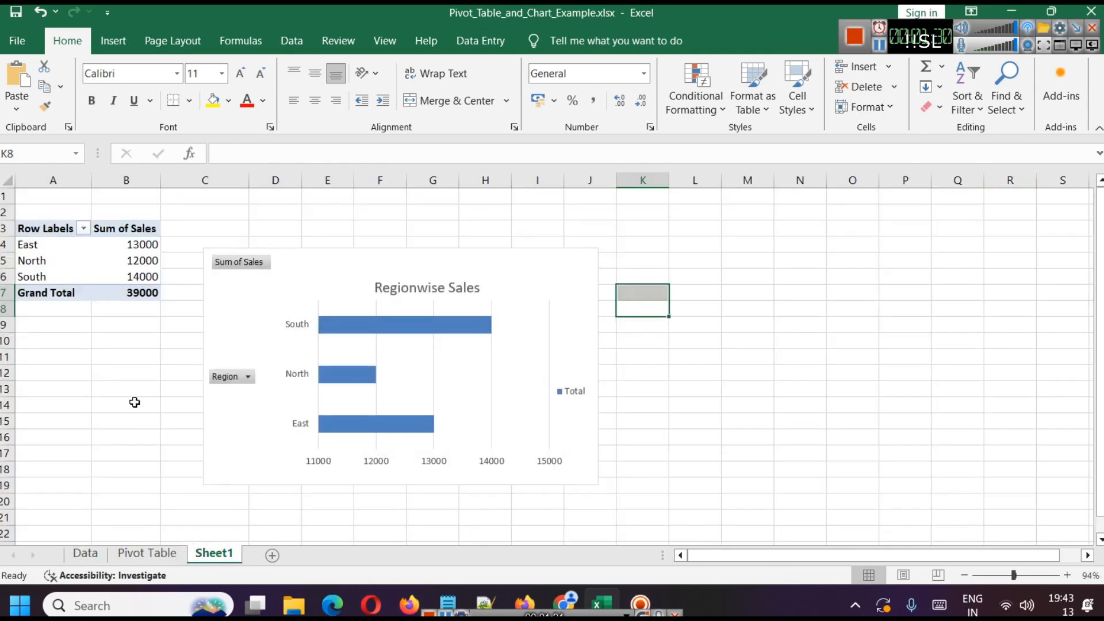
left_click(97, 245)
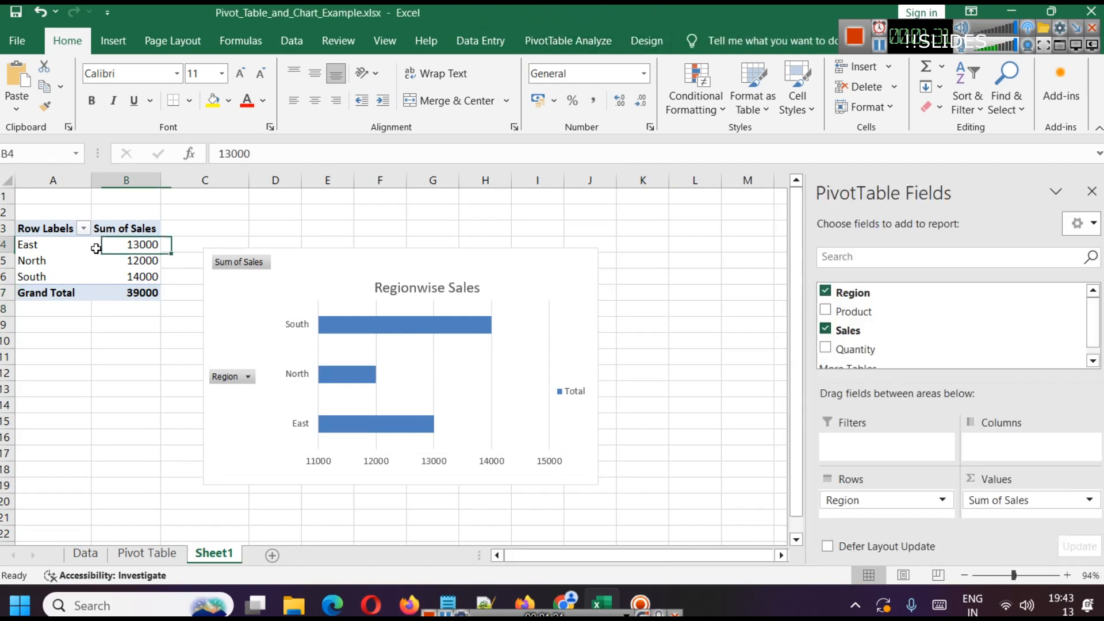
left_click(52, 226)
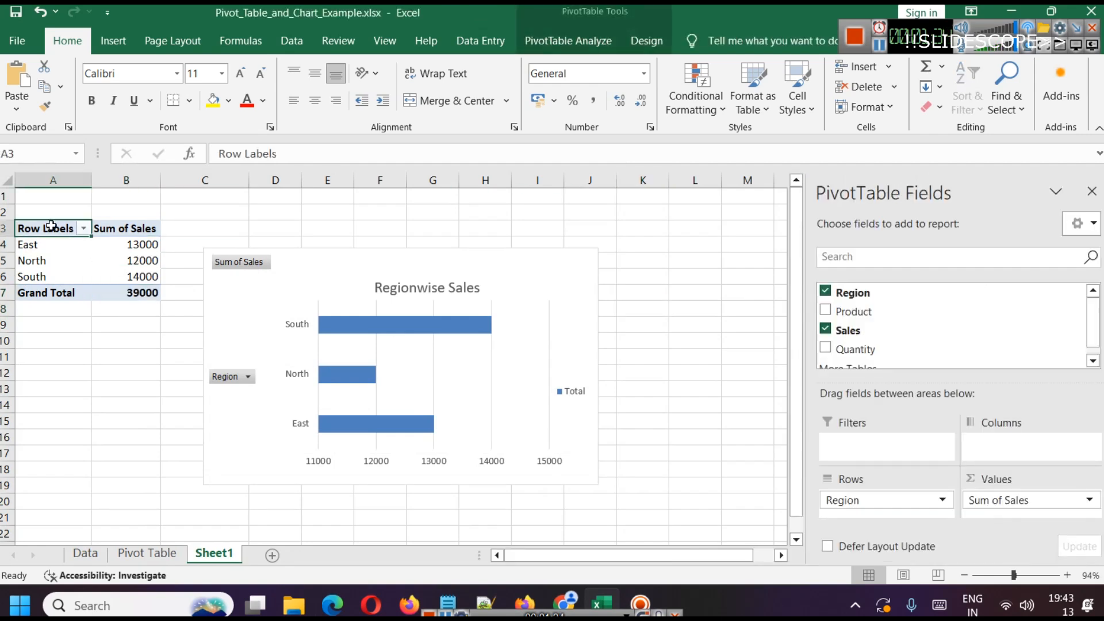
left_click_drag(378, 286, 411, 269)
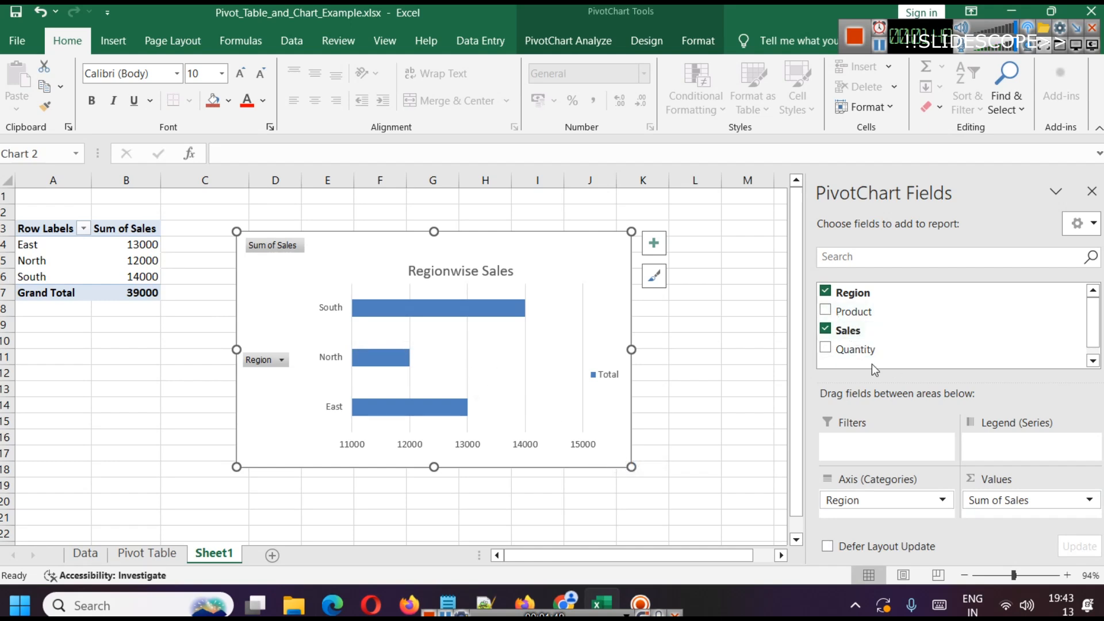
left_click(827, 349)
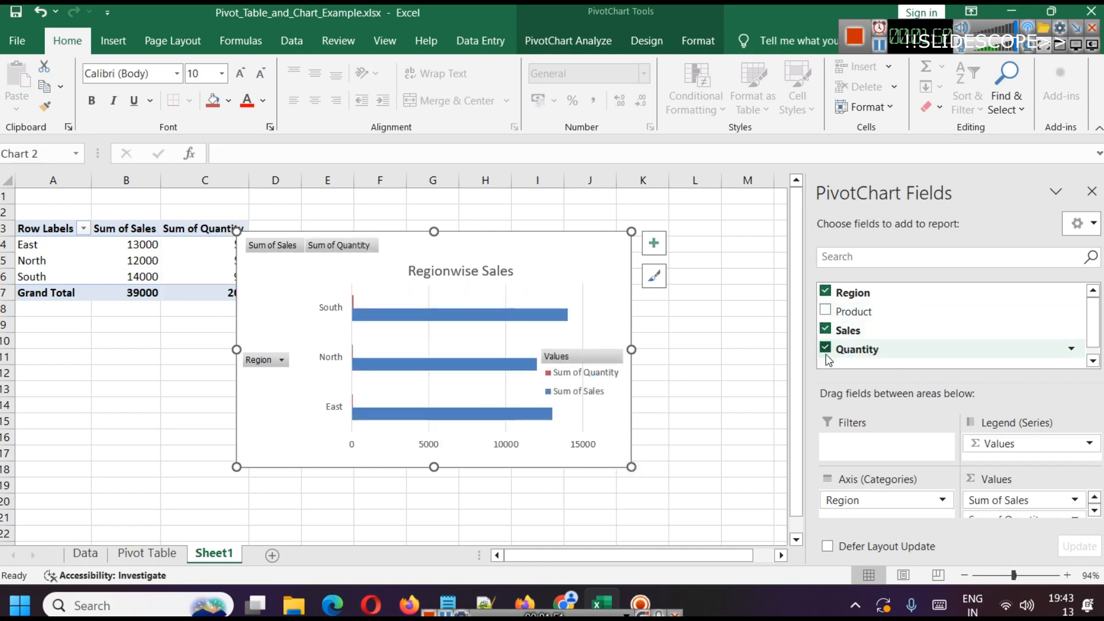
left_click_drag(461, 259, 525, 256)
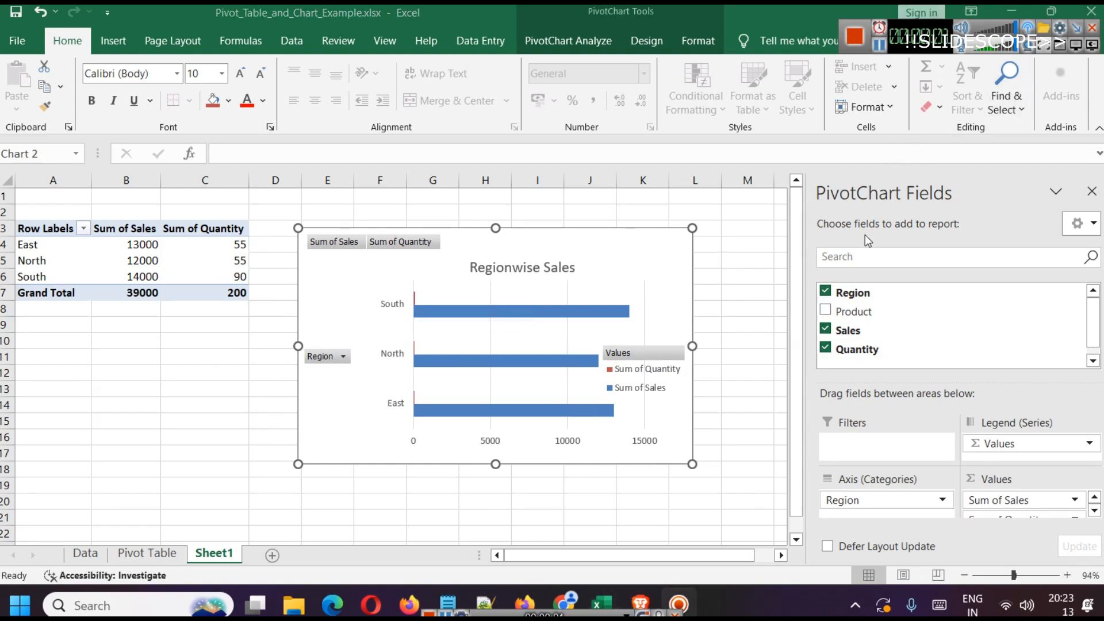
mouse_move(426, 310)
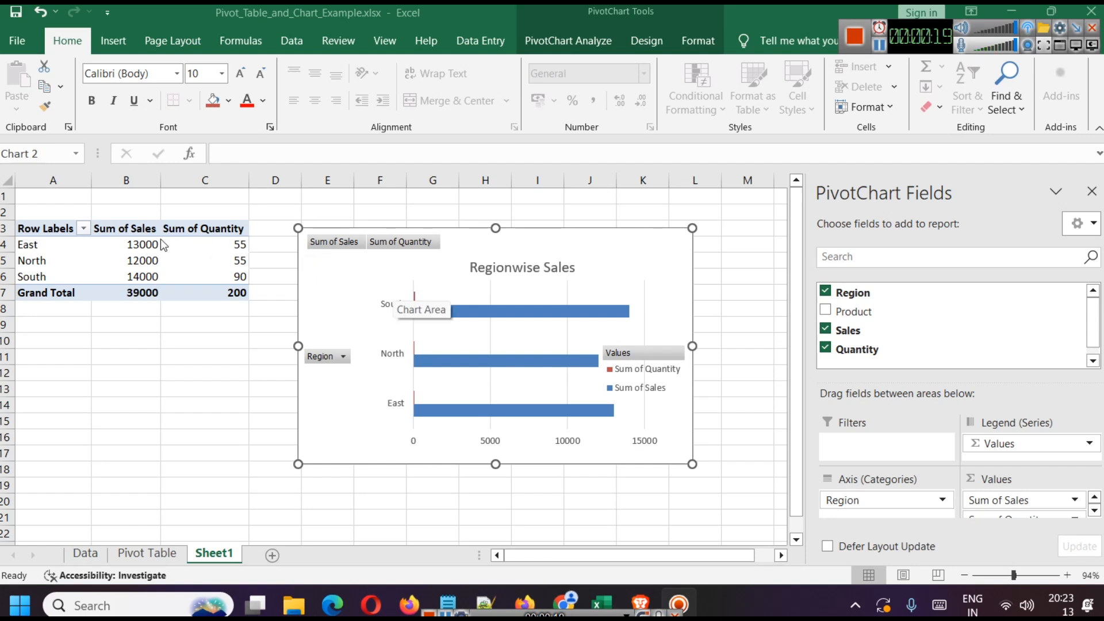
left_click(51, 226)
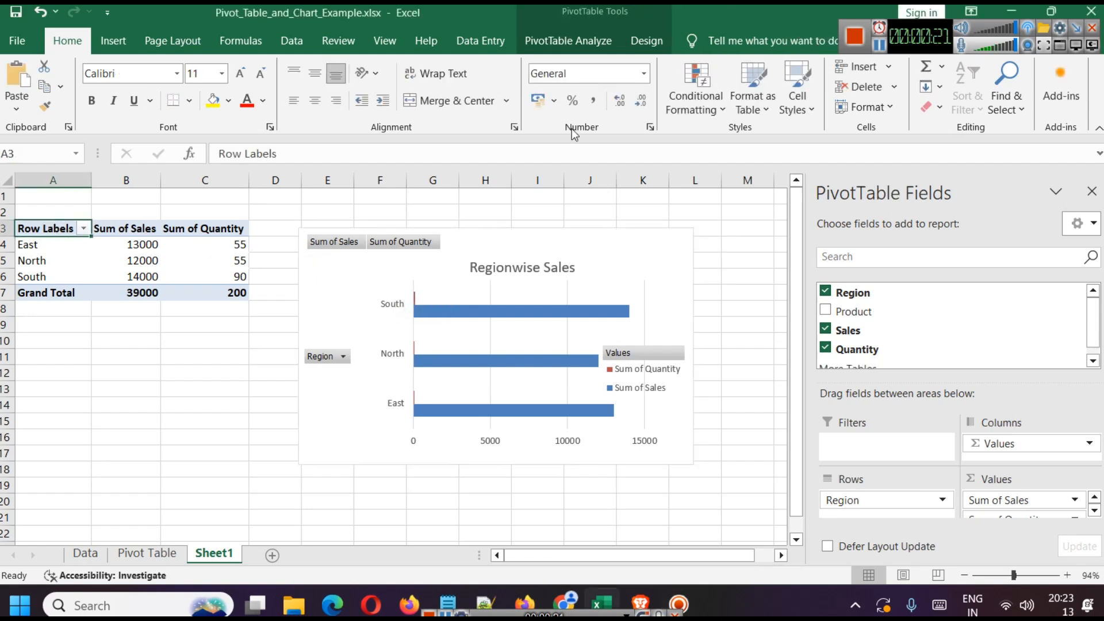
left_click(514, 274)
left_click(541, 255)
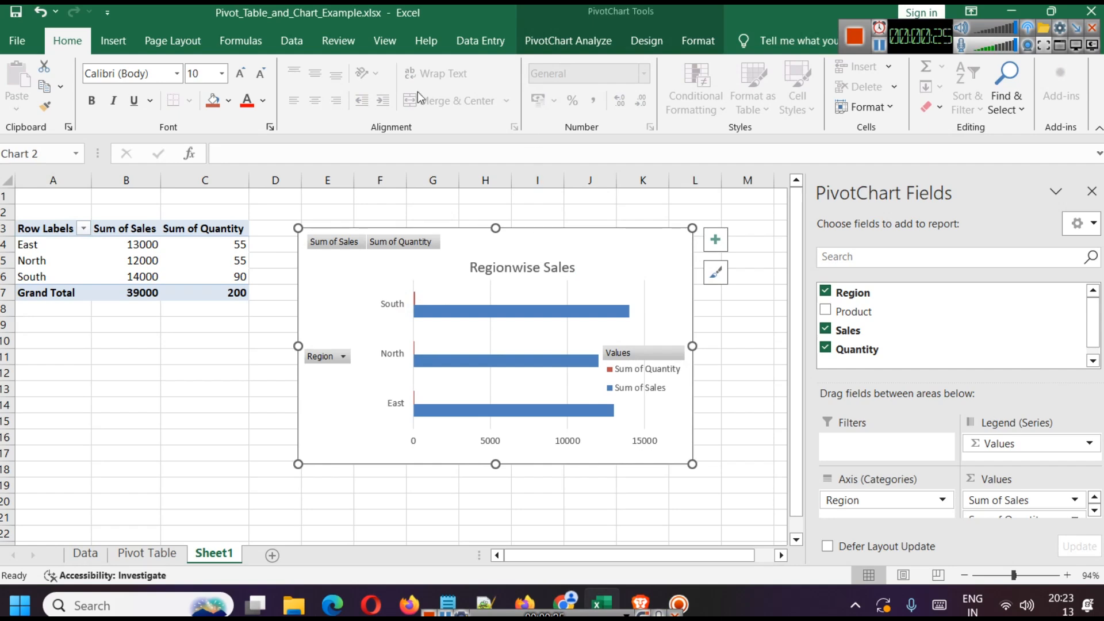
left_click(113, 40)
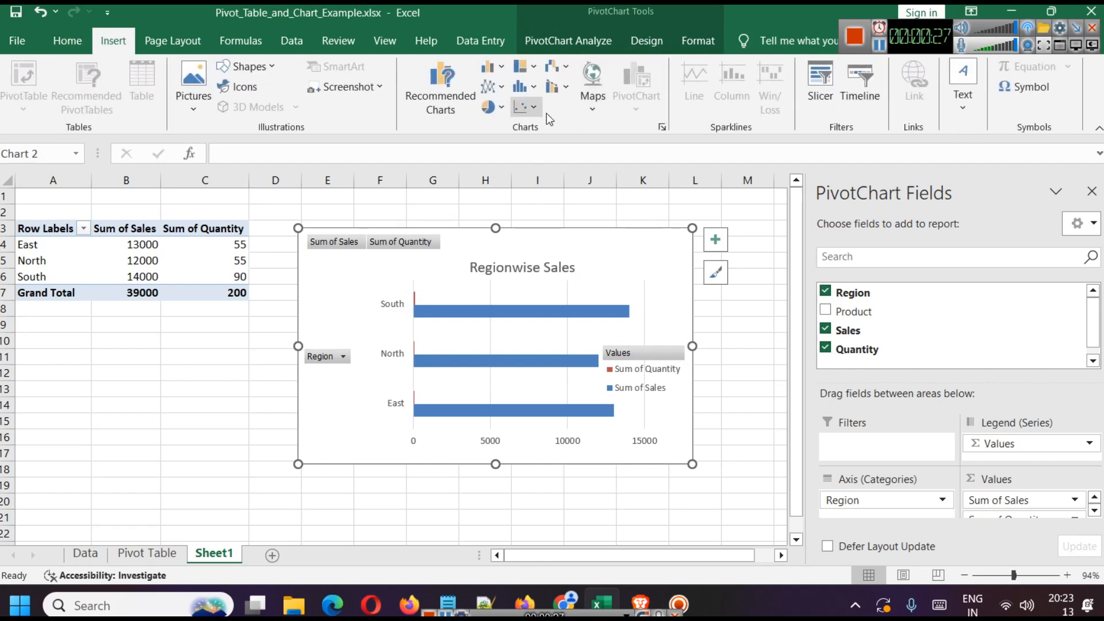
left_click(566, 89)
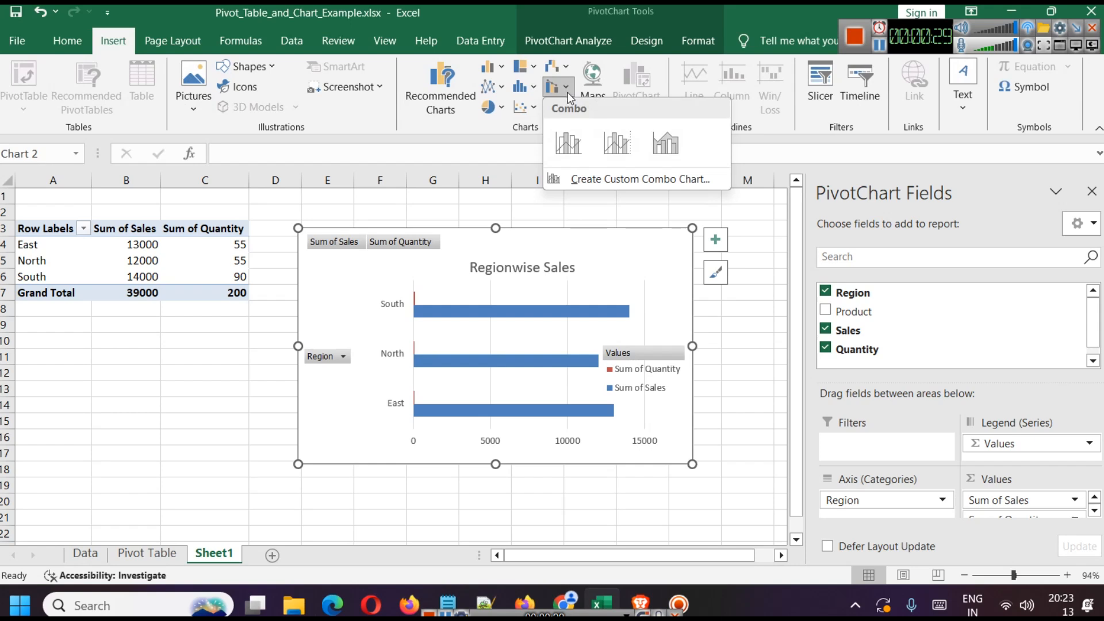
left_click(570, 92)
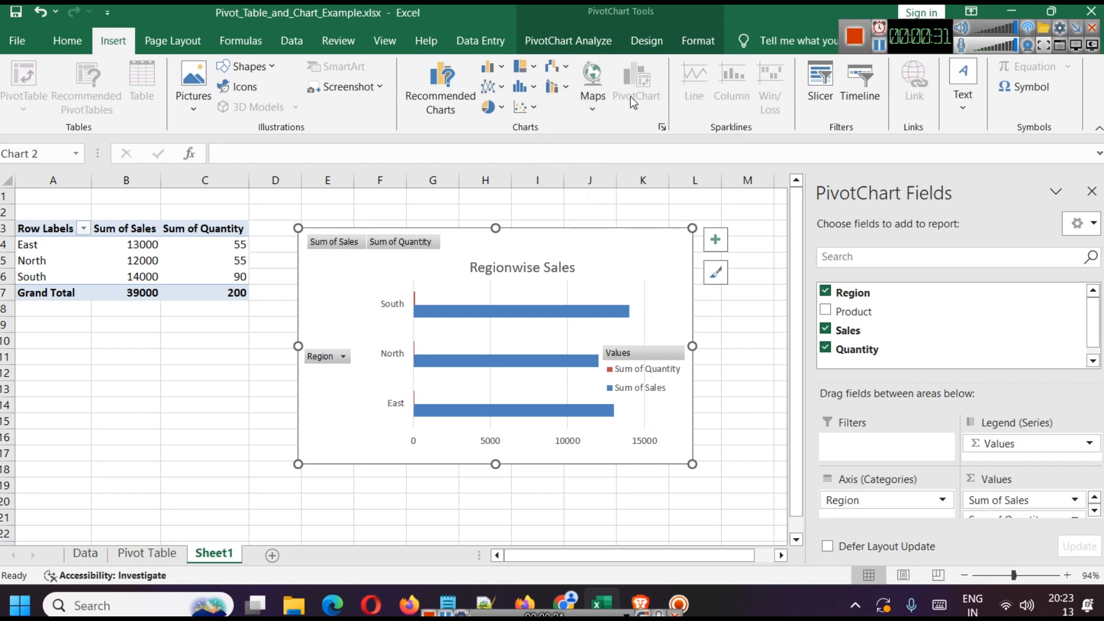
Start a new PivotChart from the pivot table with the Combo chart type, and move the chart dialog clear of the table.
left_click(52, 229)
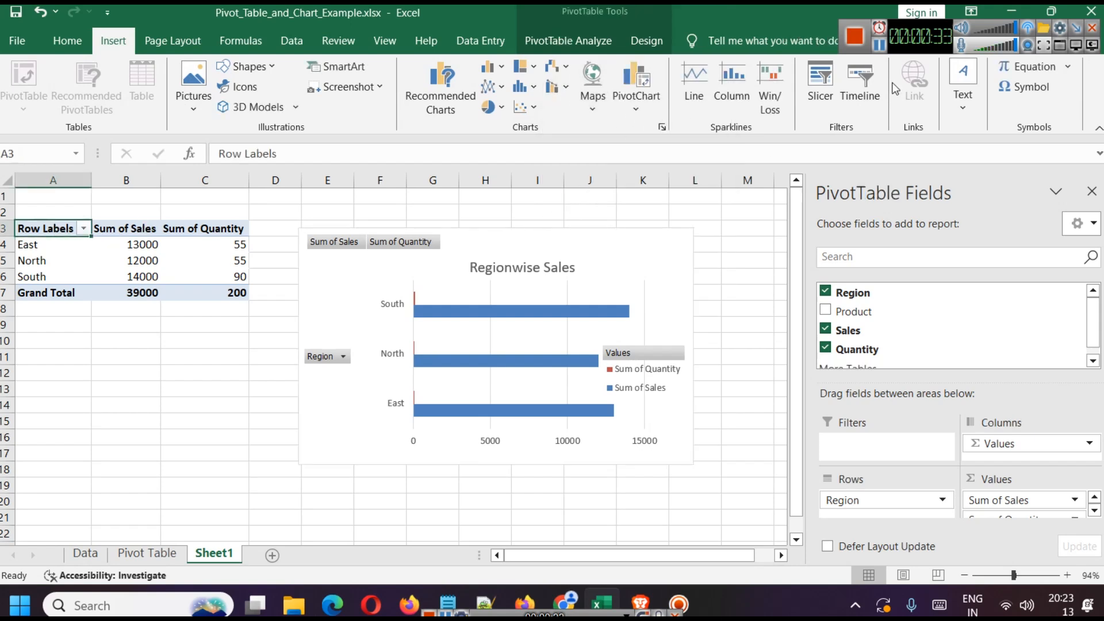
left_click(640, 102)
left_click(650, 128)
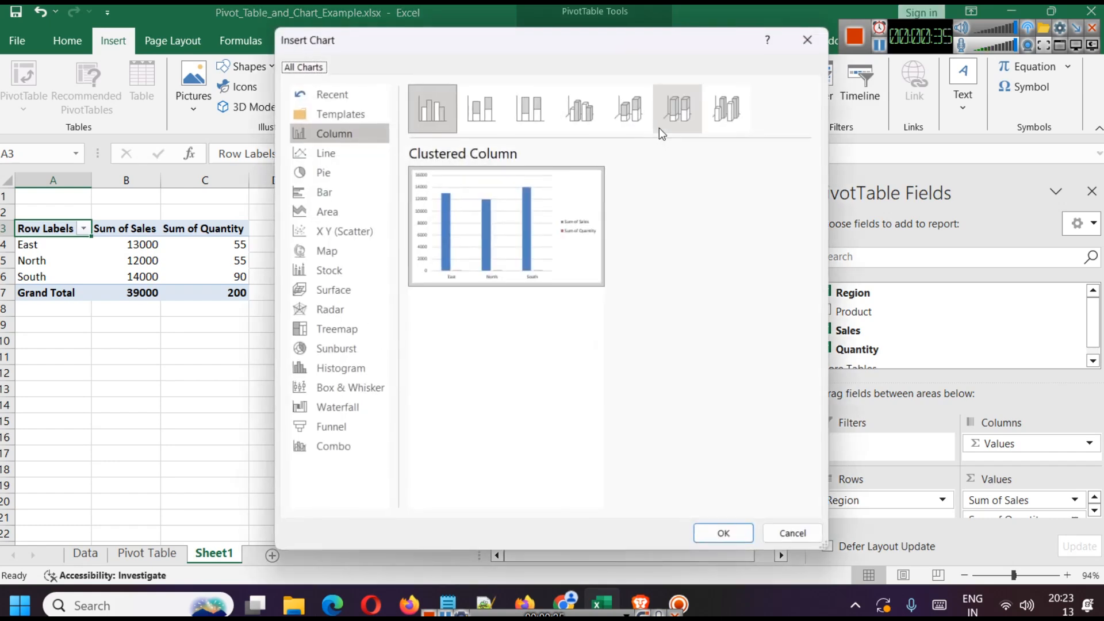
left_click(332, 448)
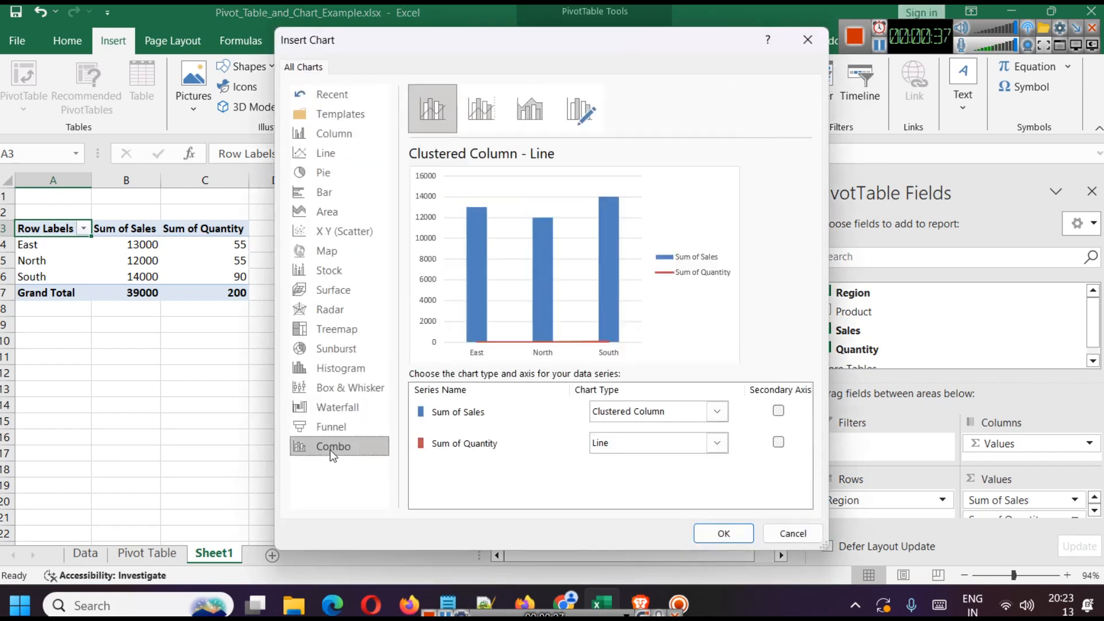
left_click_drag(621, 41, 761, 46)
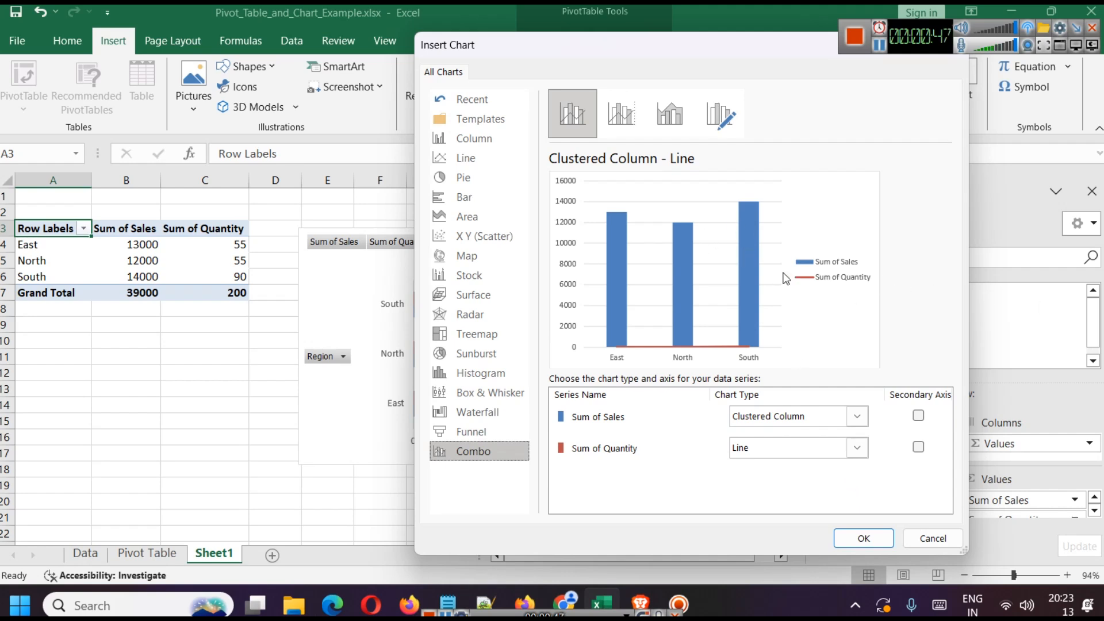
Try a Custom Combination with Stacked Column for Sum of Sales and 100% Stacked Column for Sum of Quantity.
left_click(715, 118)
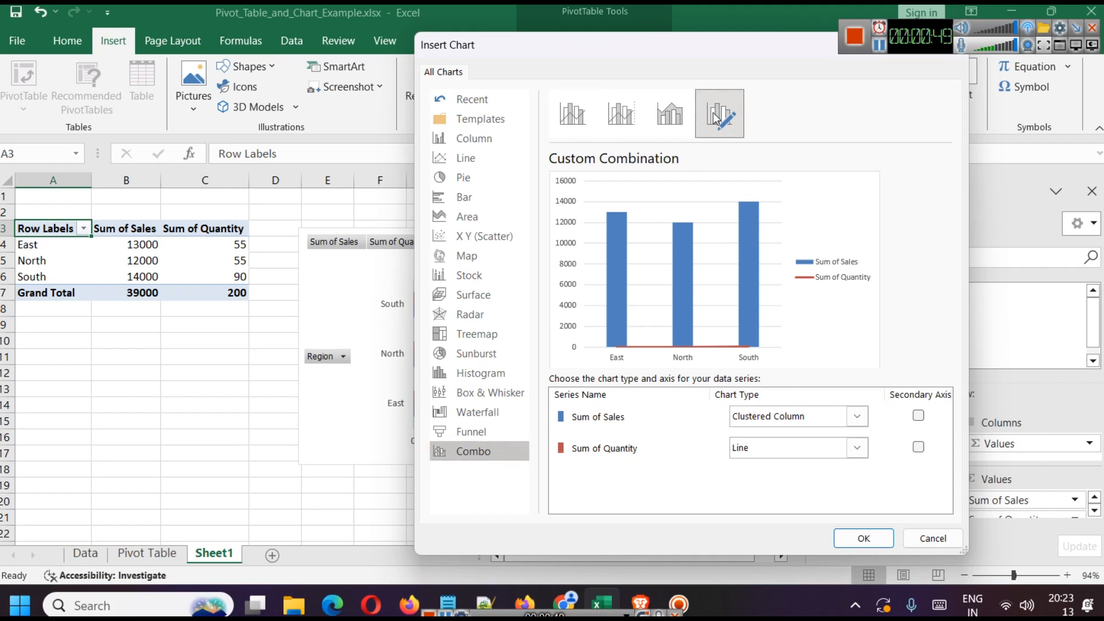
left_click(781, 415)
left_click(782, 415)
left_click(782, 415)
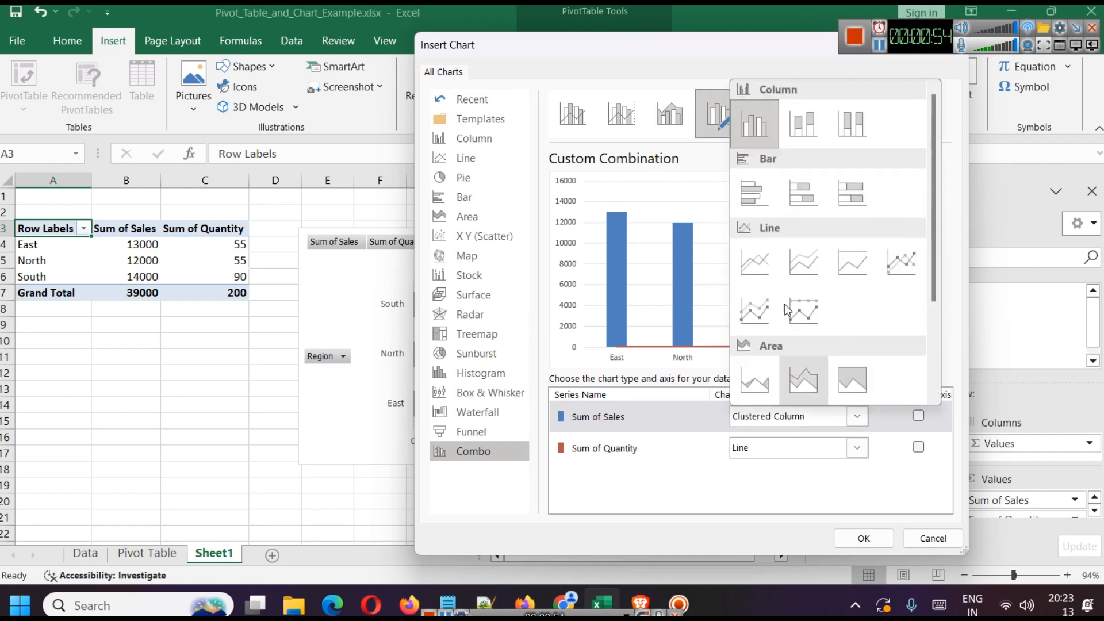
left_click(807, 122)
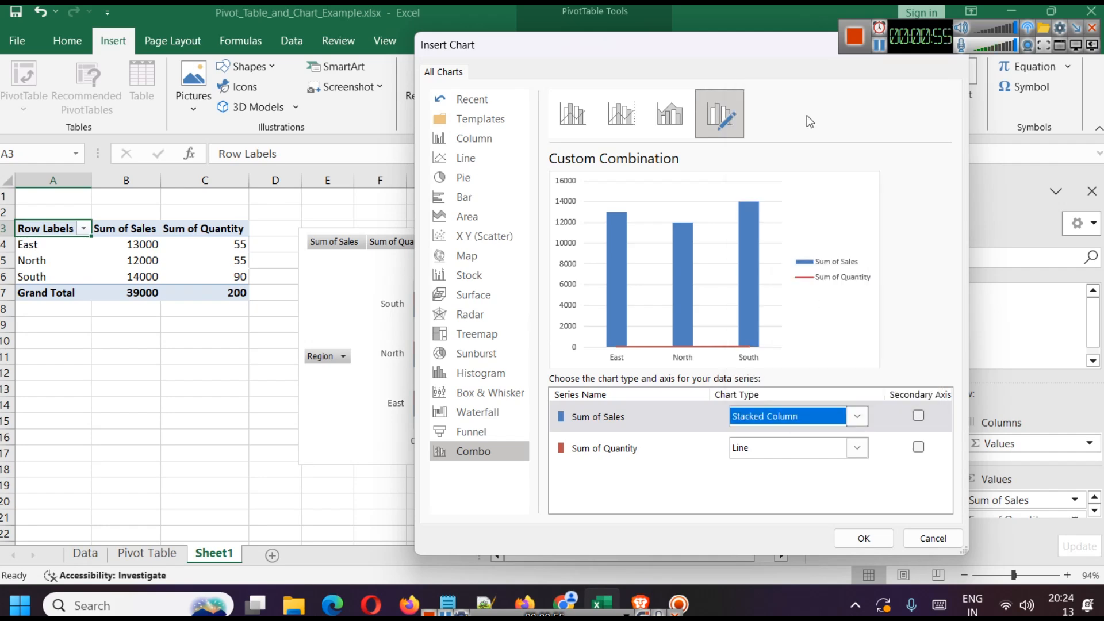
left_click(823, 447)
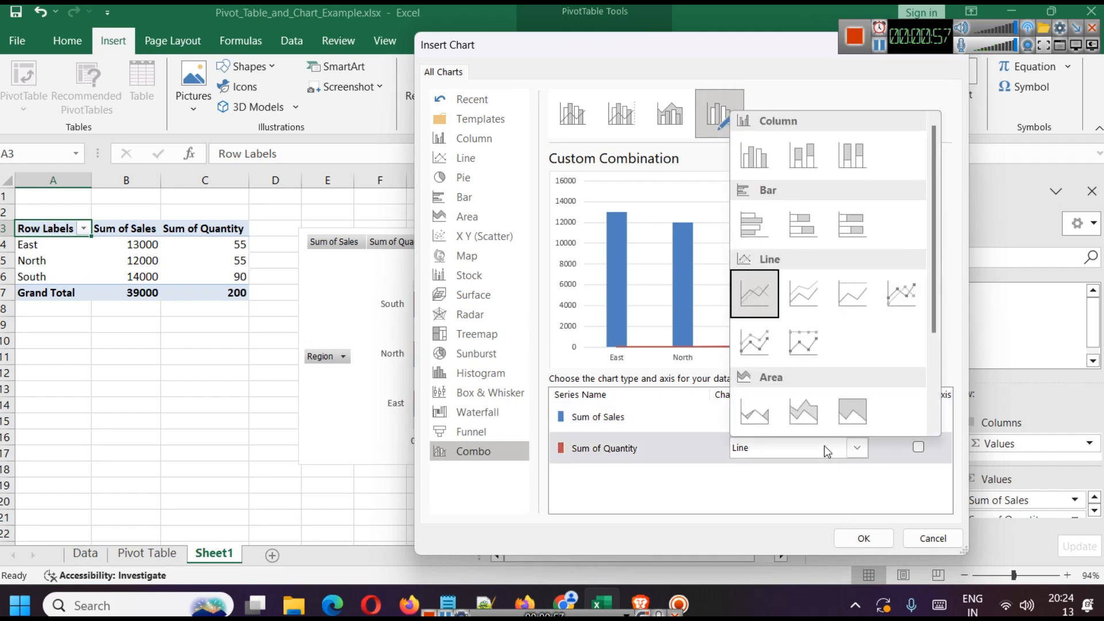
left_click(865, 153)
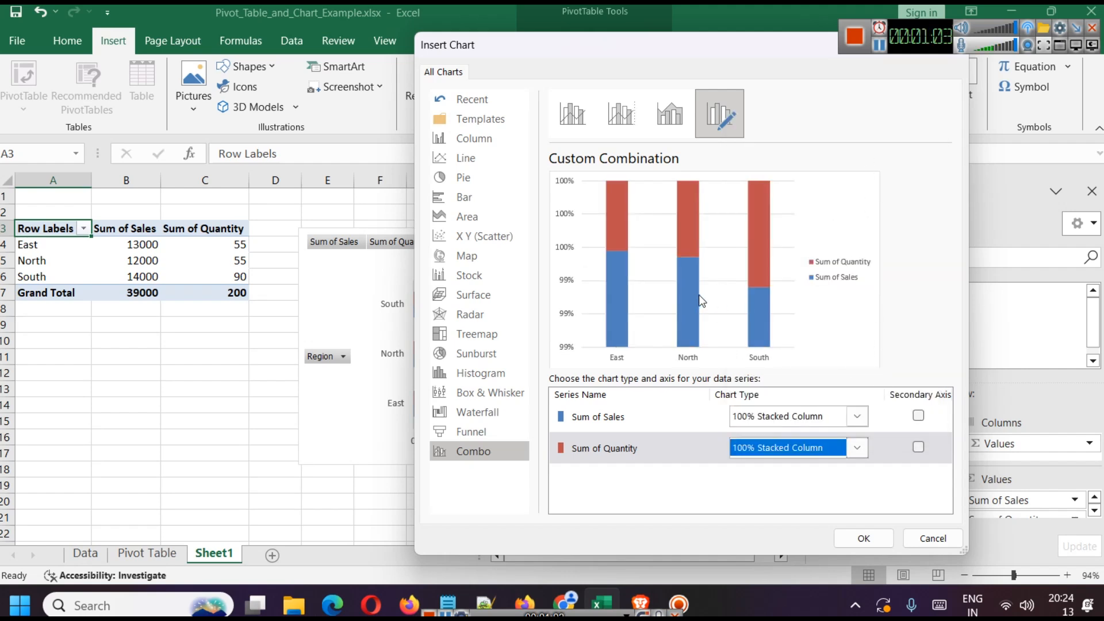
Insert the combo PivotChart as Clustered Column - Line on Secondary Axis.
left_click(584, 119)
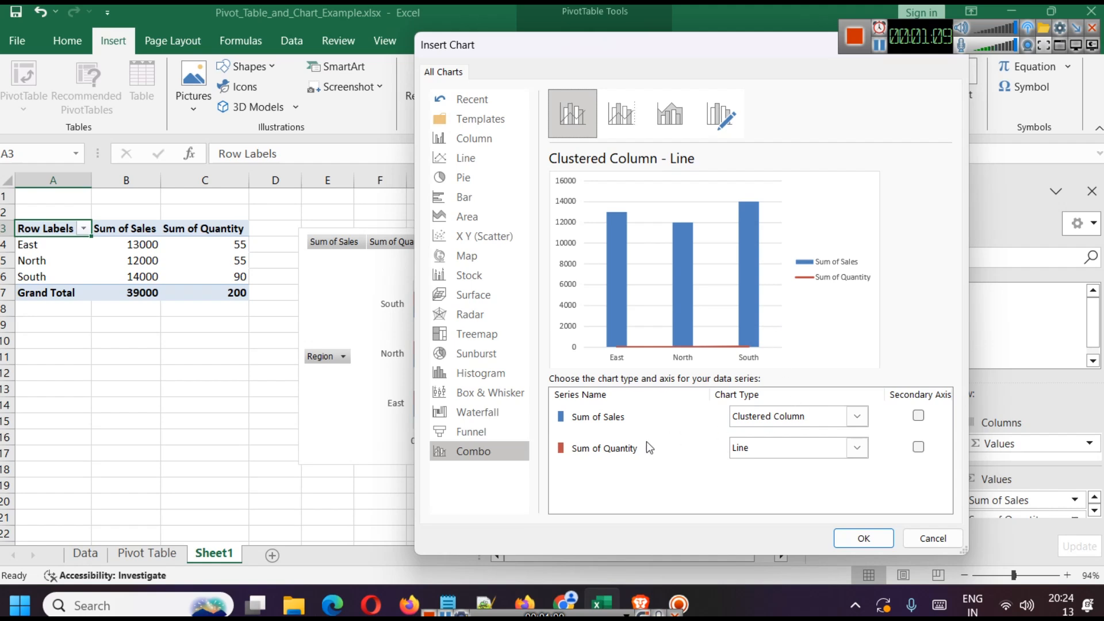
left_click(621, 113)
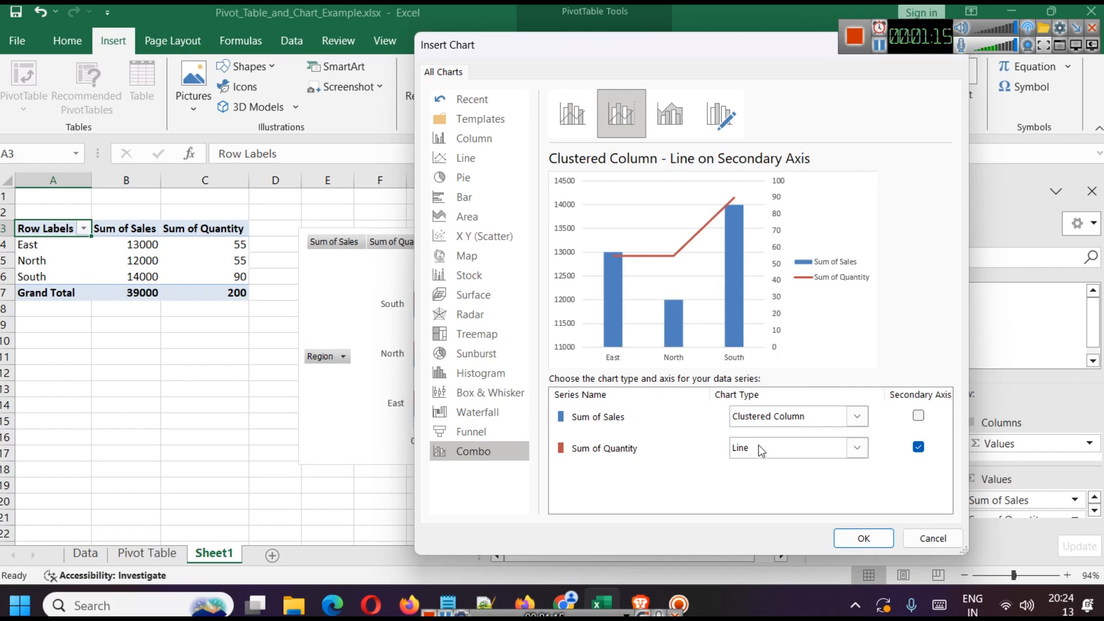
left_click(867, 534)
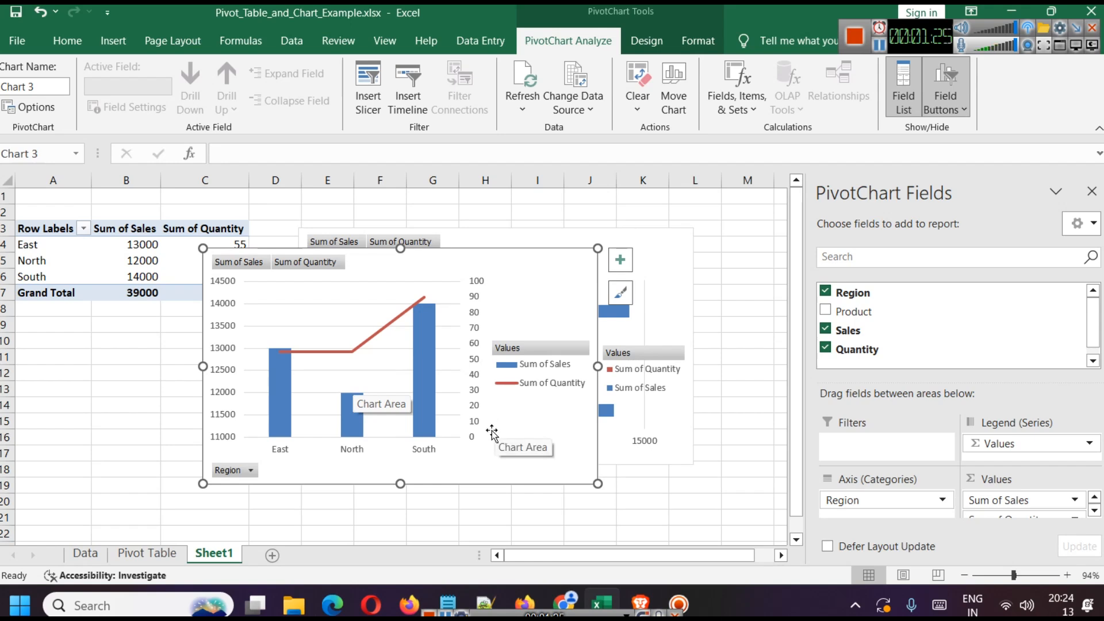
Move the new combo chart away from the pivot table and delete it, leaving the Regionwise Sales chart.
left_click_drag(502, 258, 587, 269)
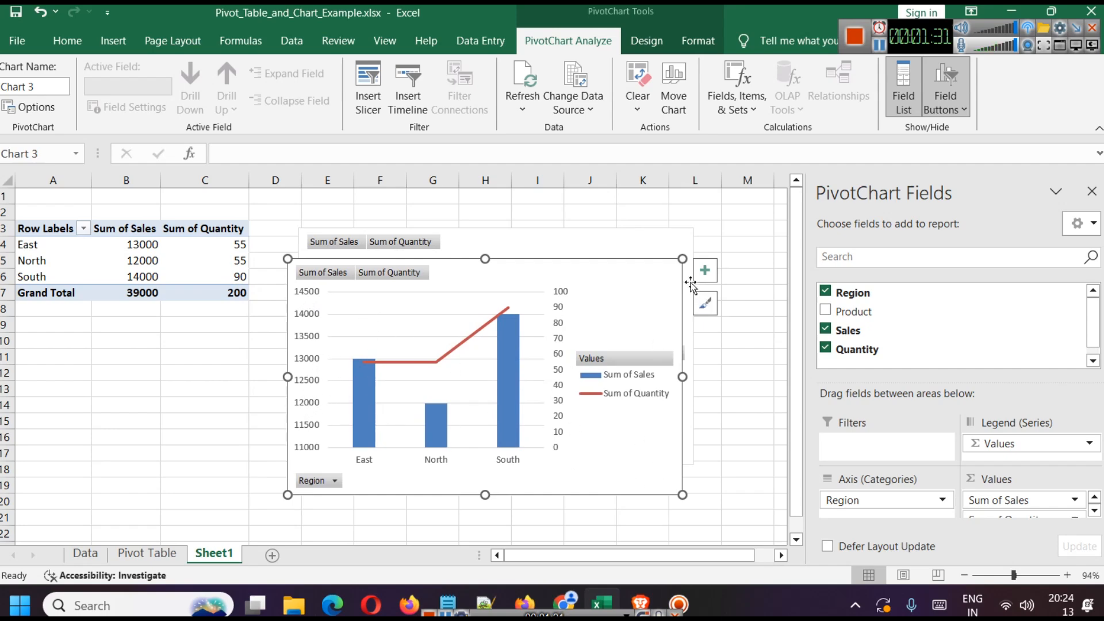
key("Delete")
left_click(551, 268)
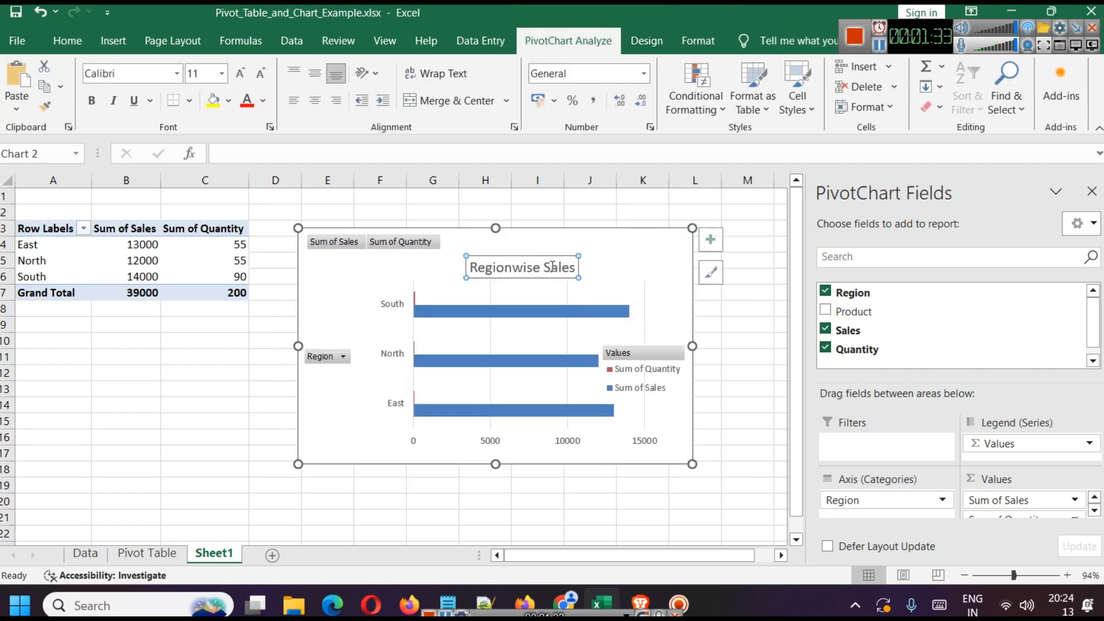
Start another Combo PivotChart from the pivot table and look through the chart types offered for Sum of Quantity.
left_click(113, 40)
left_click(63, 227)
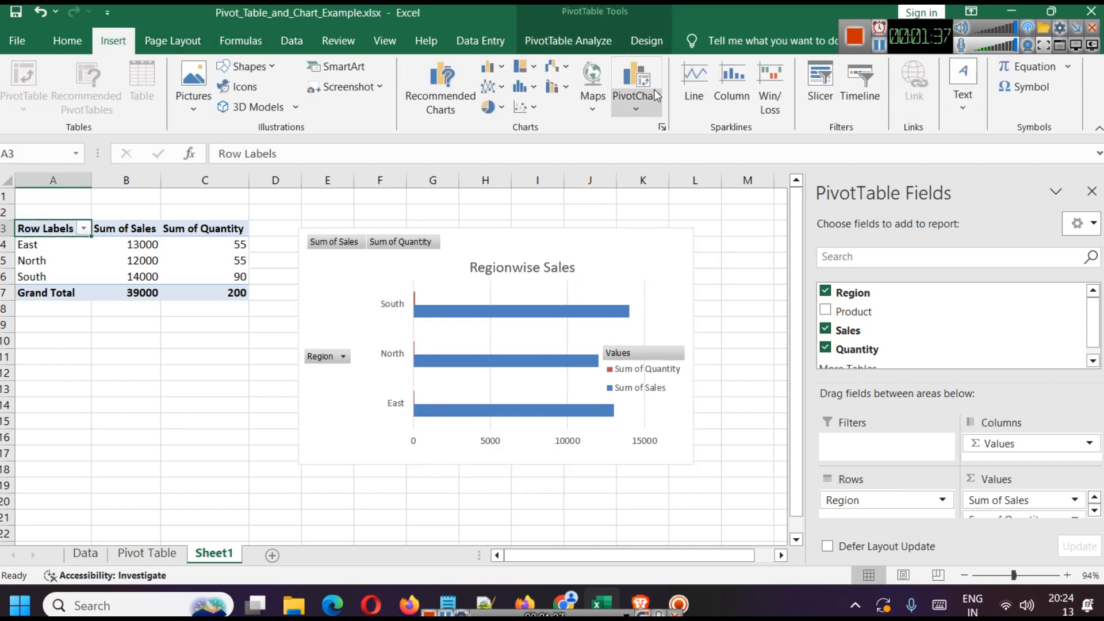
left_click(636, 84)
left_click(361, 448)
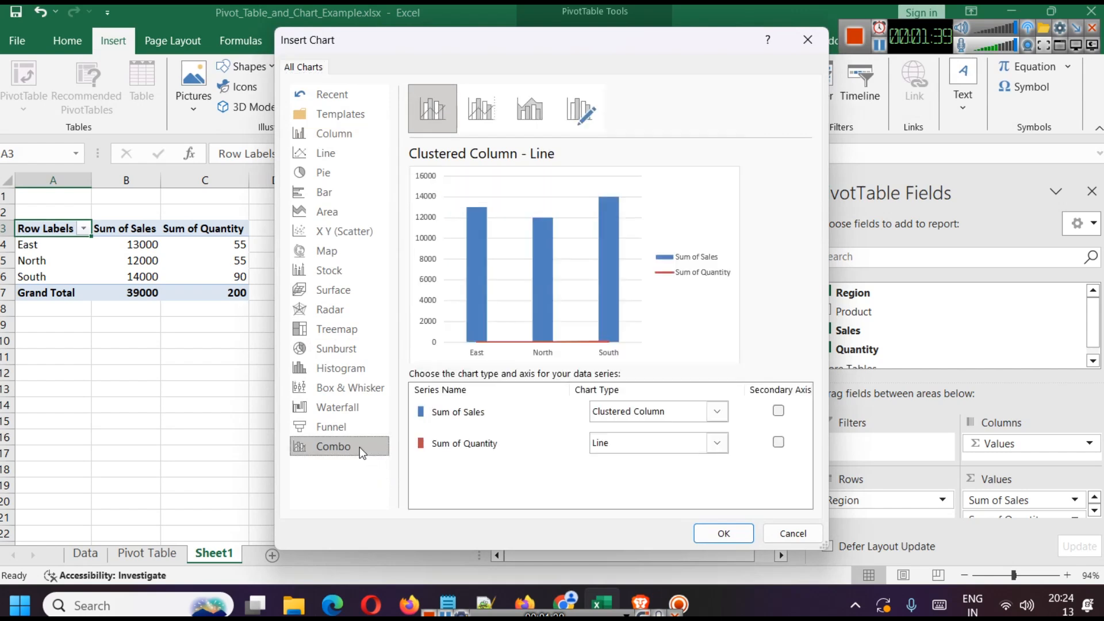
left_click(679, 449)
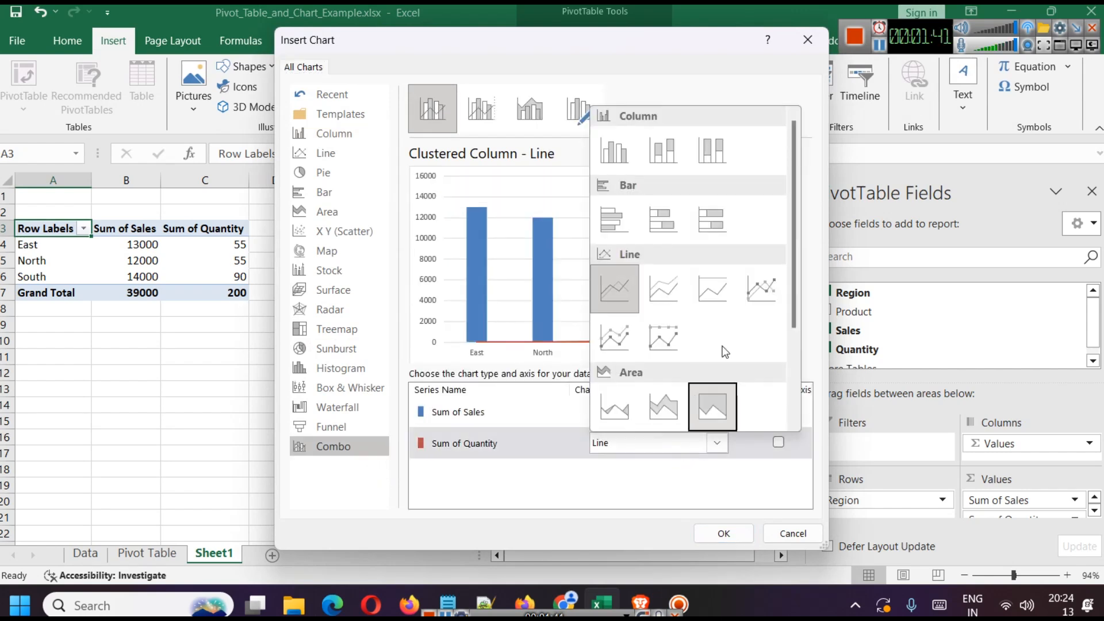
scroll(733, 331, "down", 3)
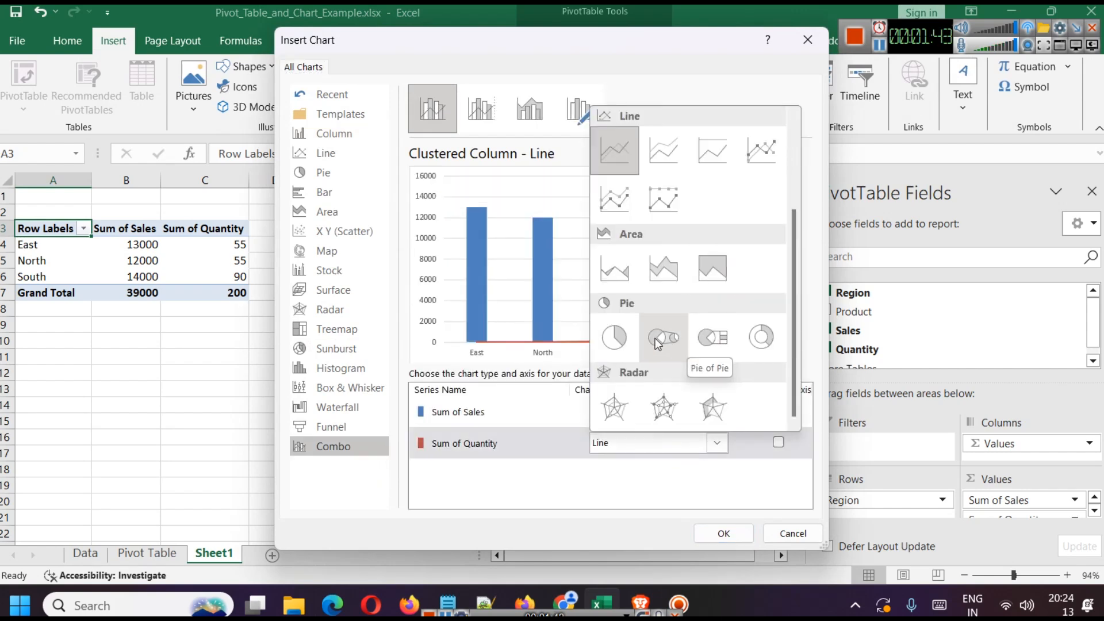
scroll(654, 338, "up", 2)
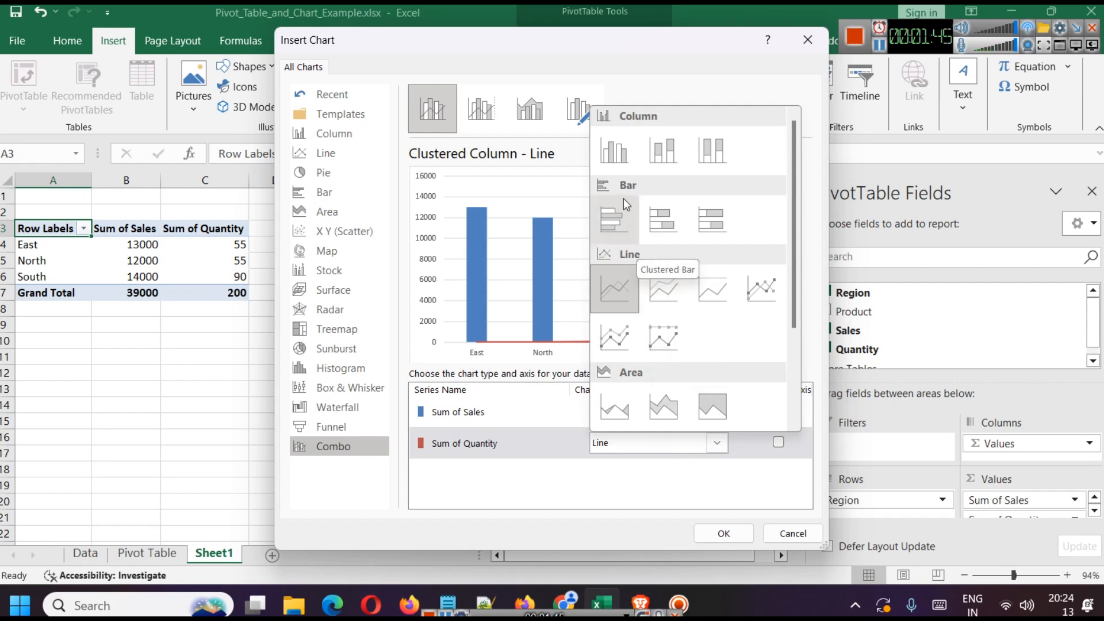
left_click(880, 49)
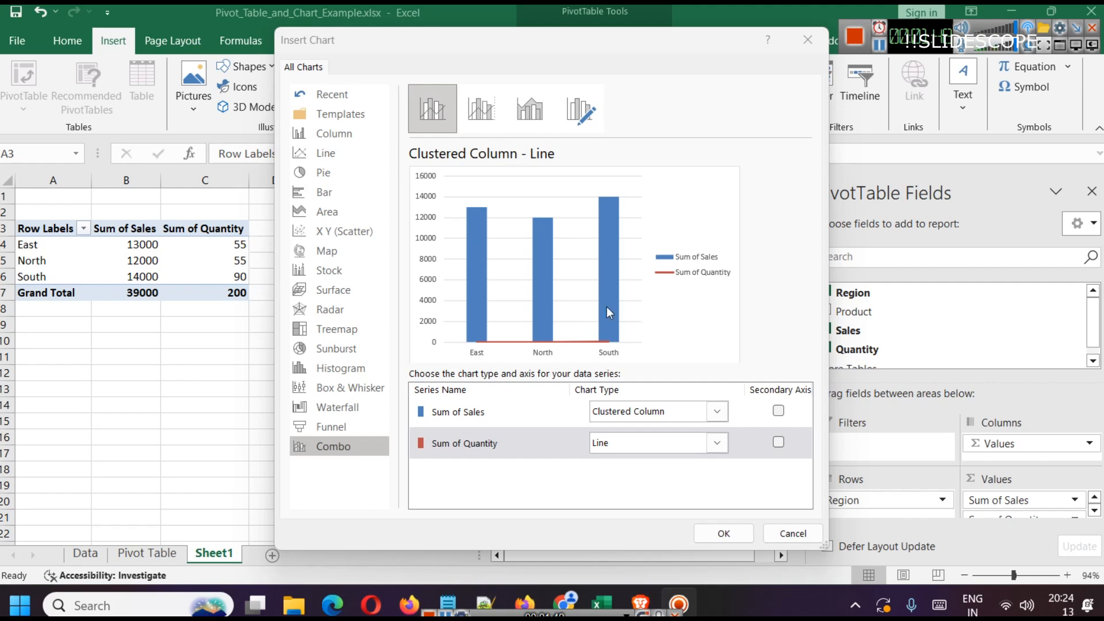
Set Sum of Sales to Clustered Bar and Sum of Quantity to Stacked Bar, and insert the combo PivotChart.
left_click(647, 418)
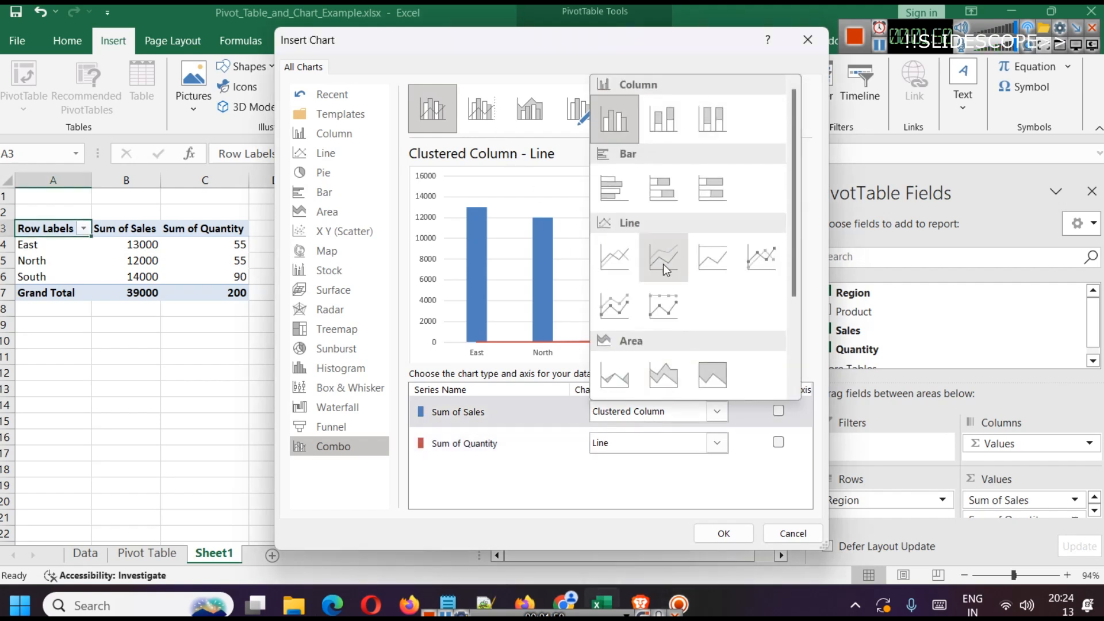
left_click(618, 195)
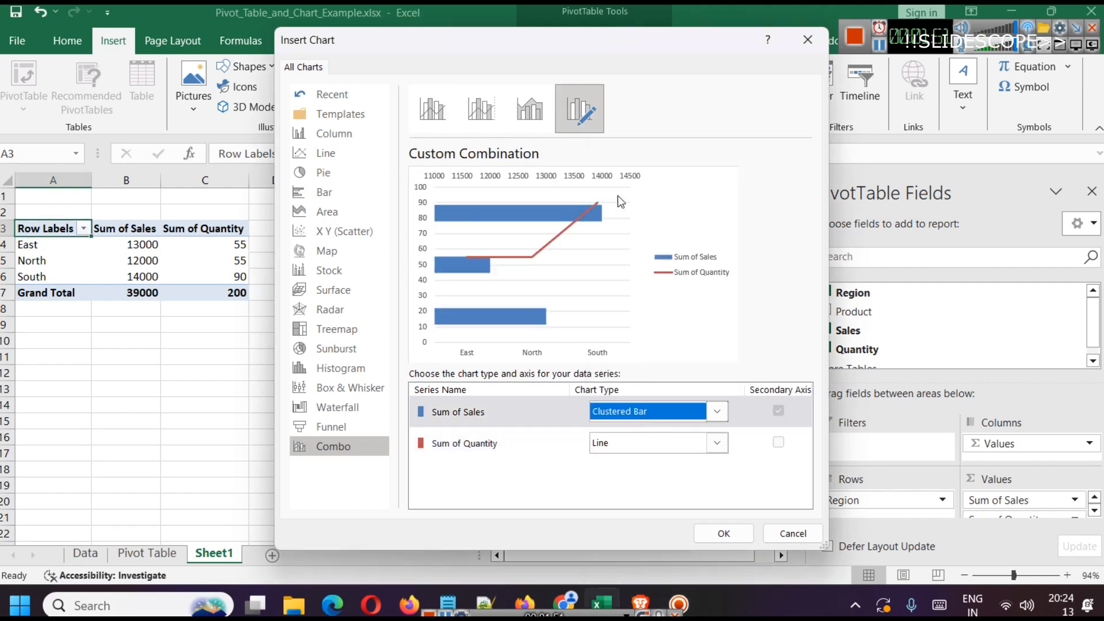
left_click(686, 447)
left_click(661, 215)
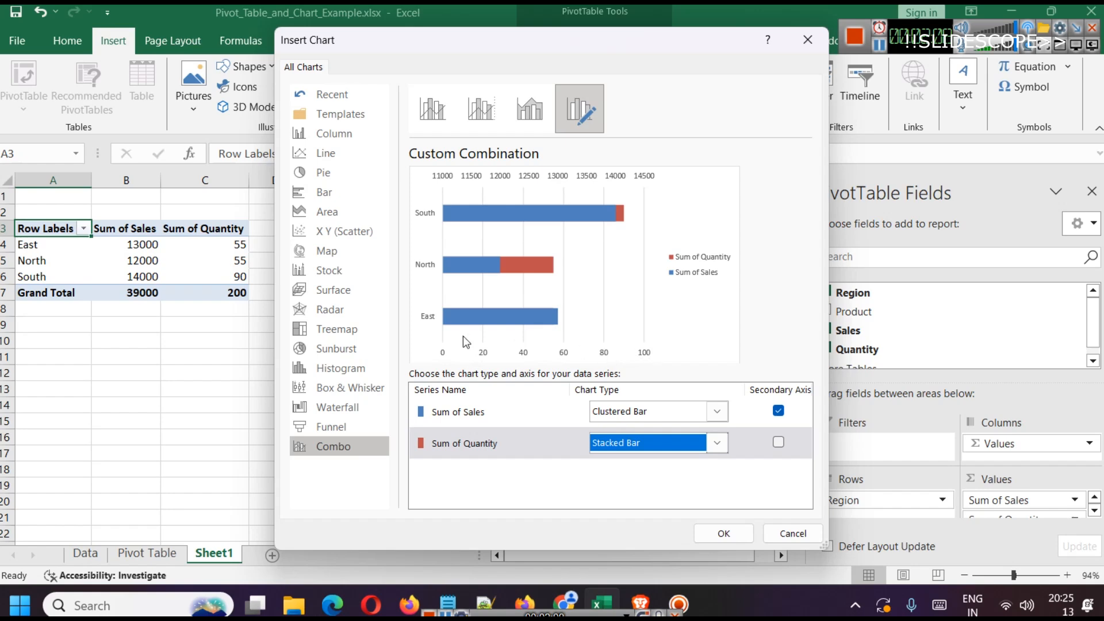
left_click(723, 533)
Move the newly inserted bar combo chart and delete it from the sheet.
left_click_drag(590, 278, 530, 257)
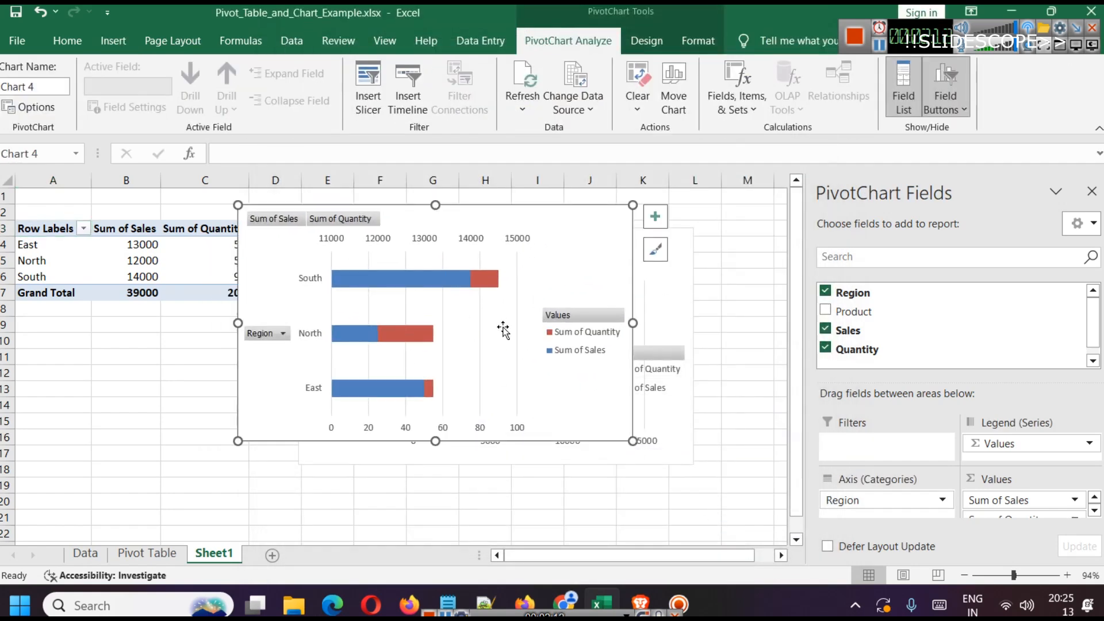
key("Delete")
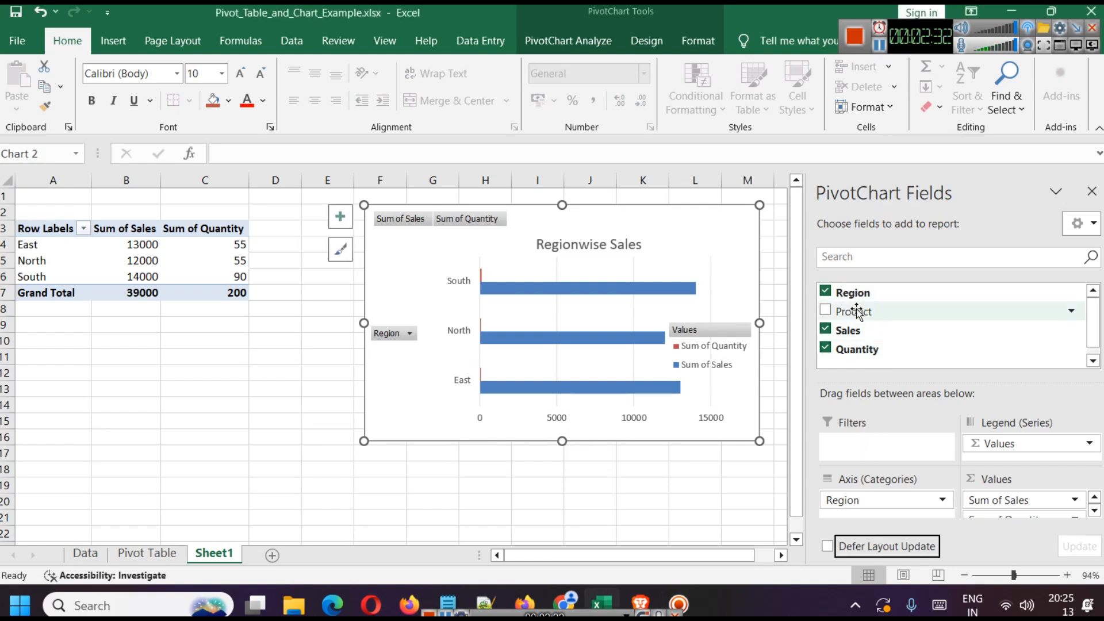
Add Product as a report filter for the Regionwise Sales chart and filter it to Product A.
left_click_drag(855, 311, 851, 445)
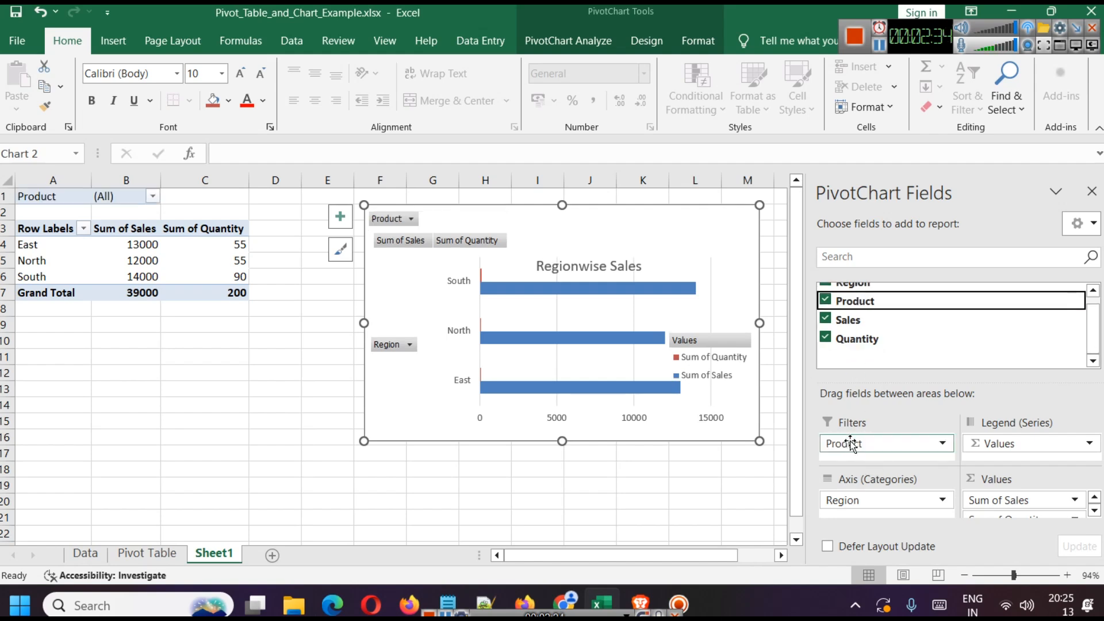
left_click(409, 219)
left_click(258, 270)
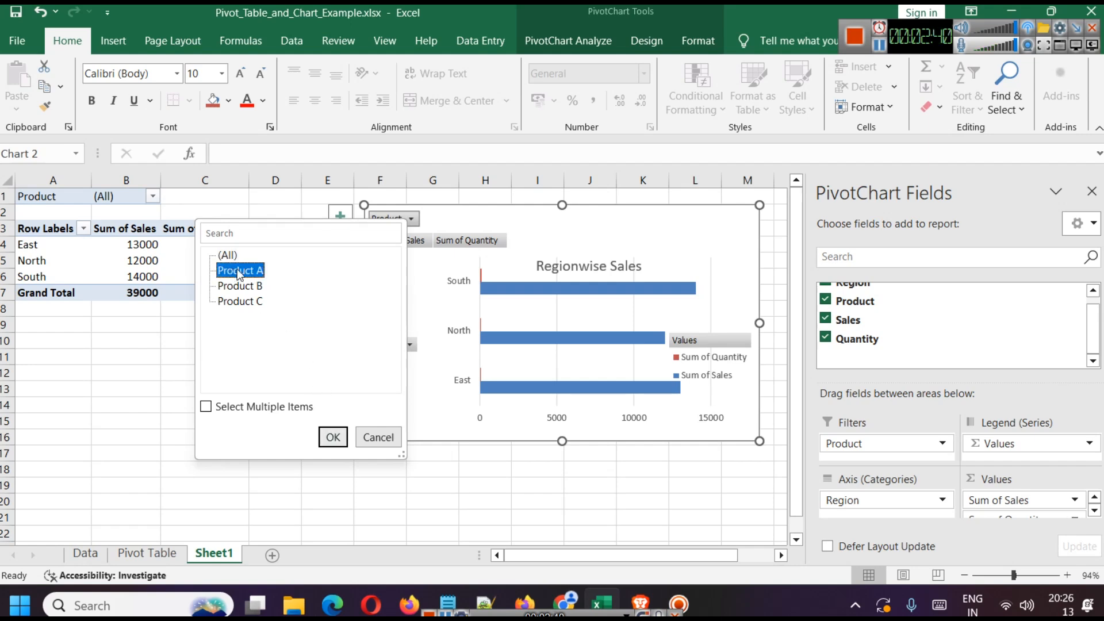
left_click(331, 437)
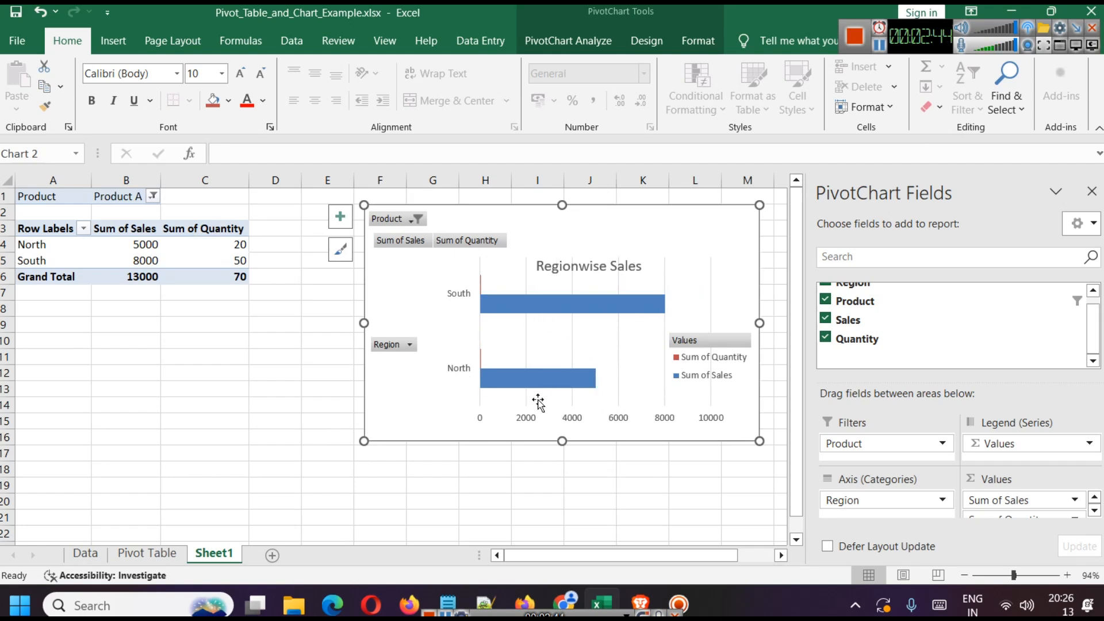
Allow multiple items in the chart's Product filter and show Product B and Product C.
left_click(415, 219)
left_click(244, 286)
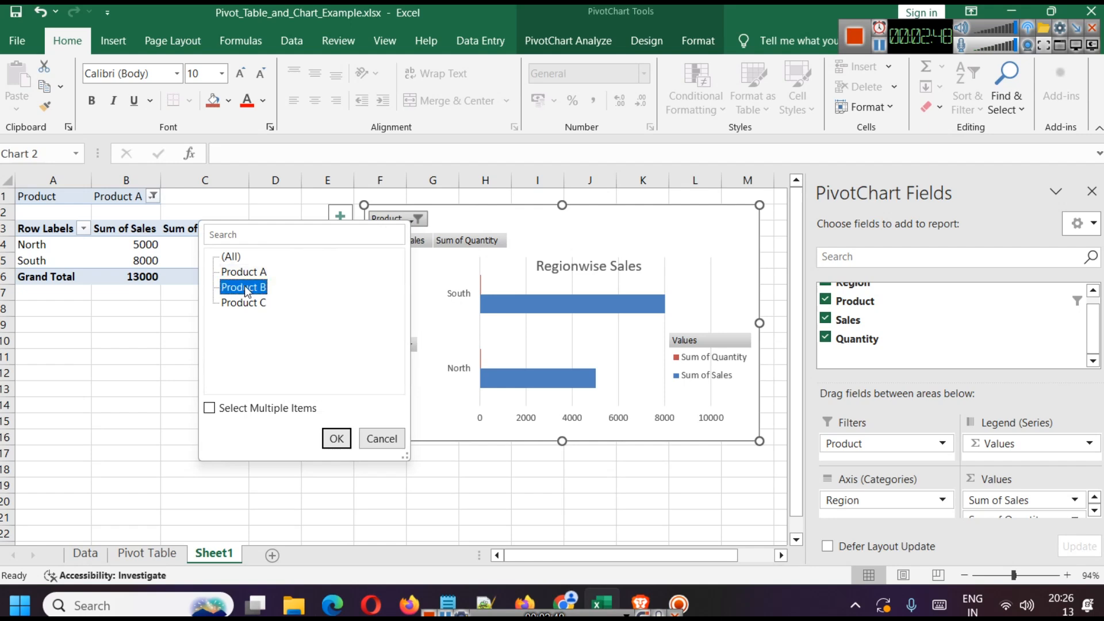
left_click(219, 413)
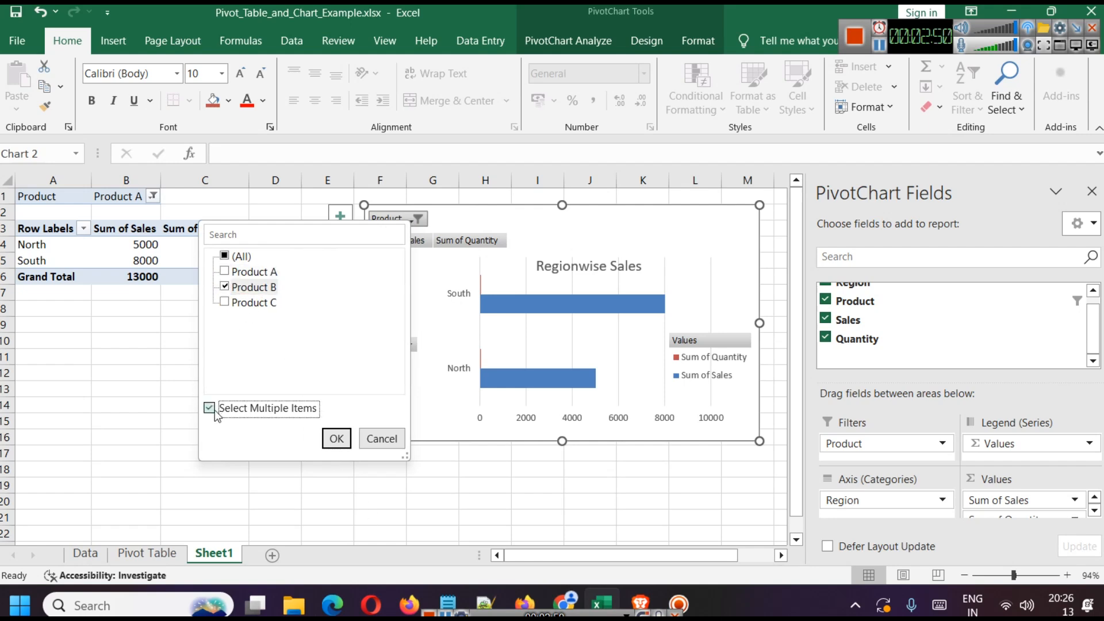
left_click(225, 302)
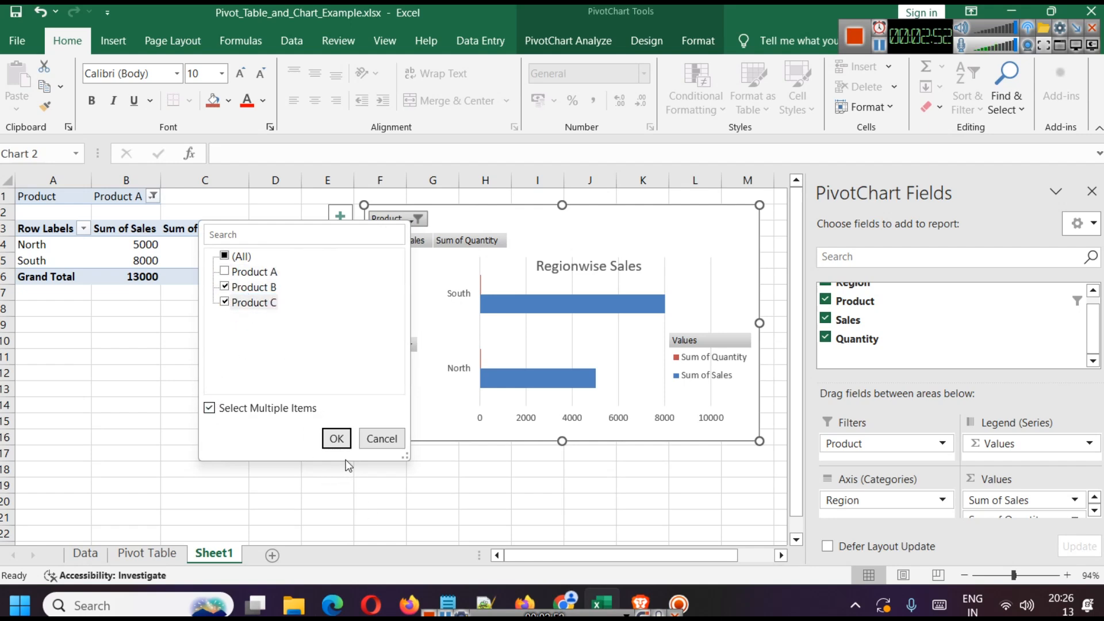
left_click(337, 438)
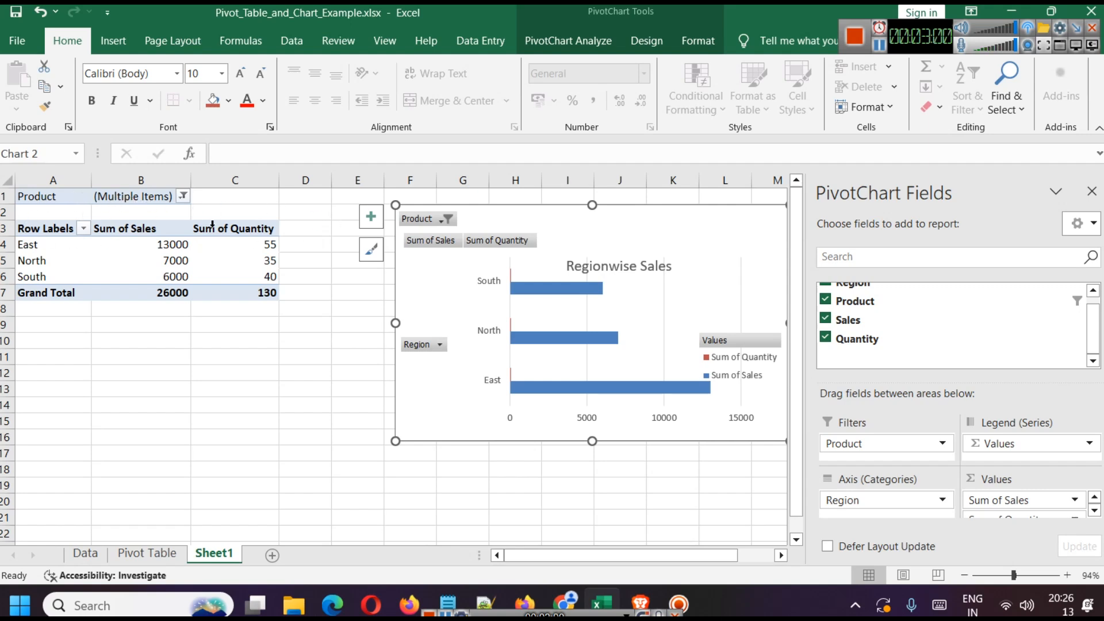
Change the chart's Product filter to include Product A and exclude Product B and Product C.
left_click(442, 220)
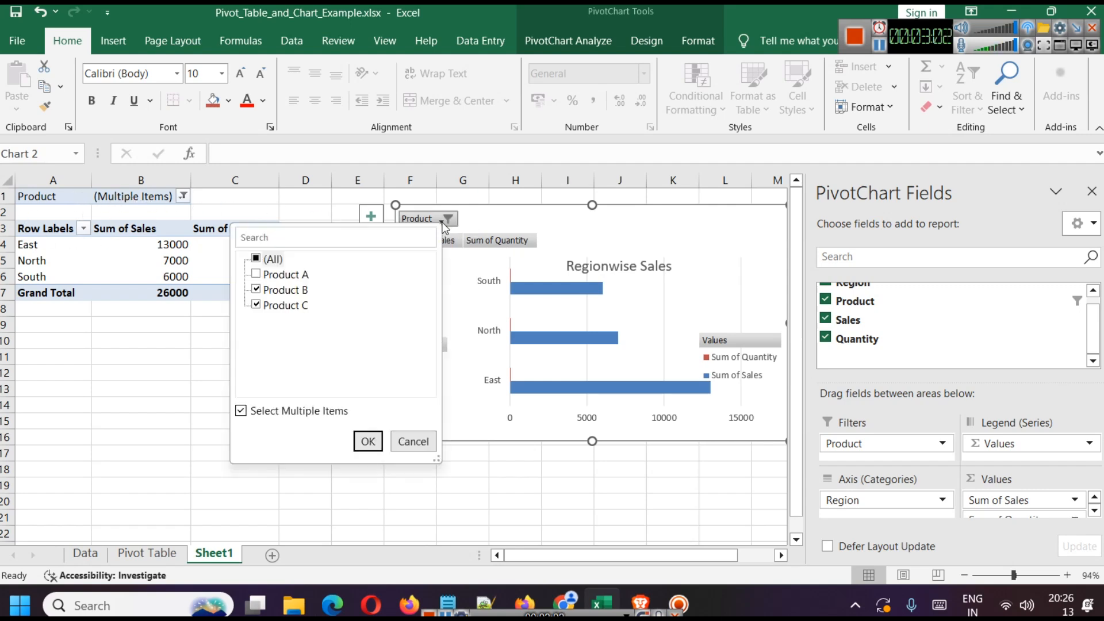
left_click(255, 273)
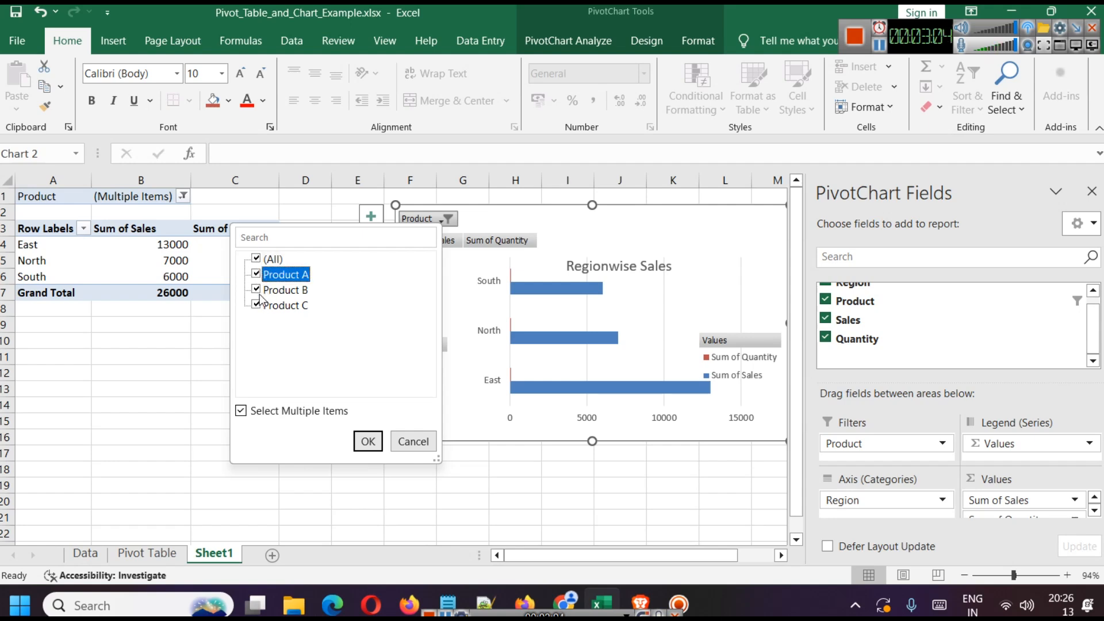
left_click(262, 305)
left_click(256, 289)
left_click(256, 304)
left_click(357, 447)
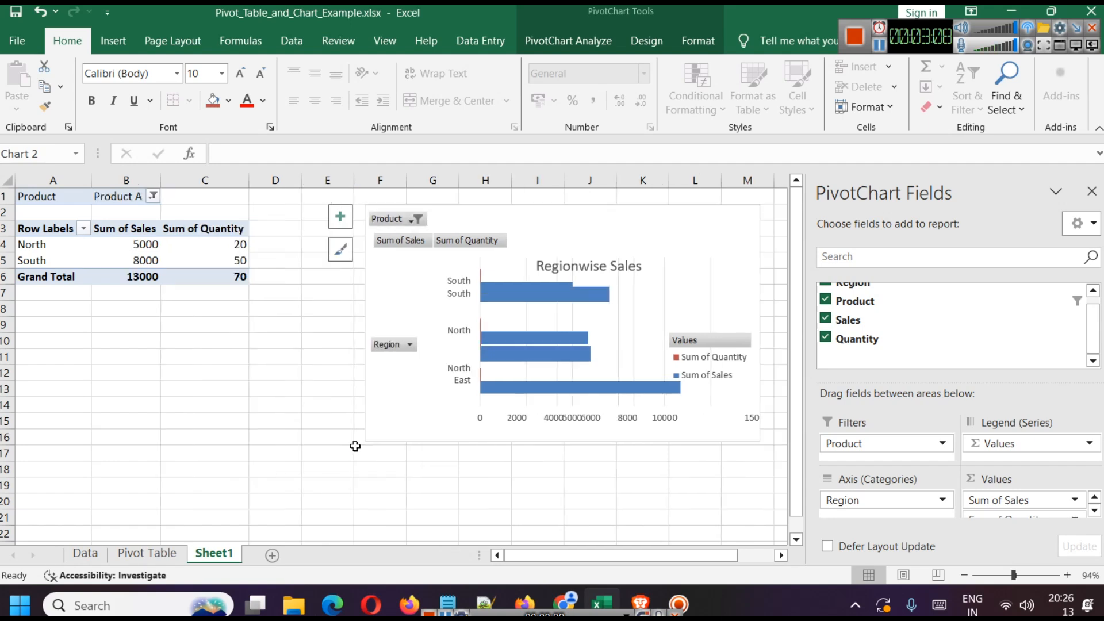